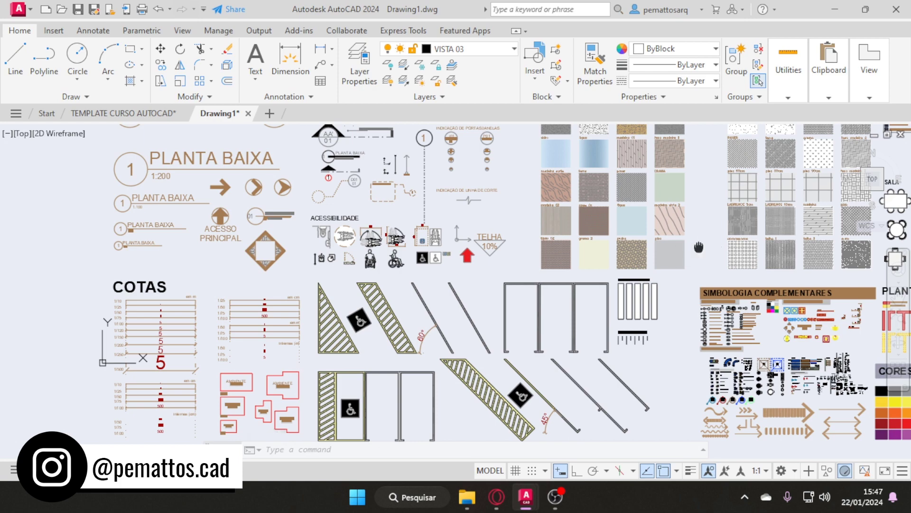
Examine the HACHURAS section of the template, including its humanized and technical hatch swatches.
scroll(782, 143, up, 4)
middle_drag(605, 204, 555, 226)
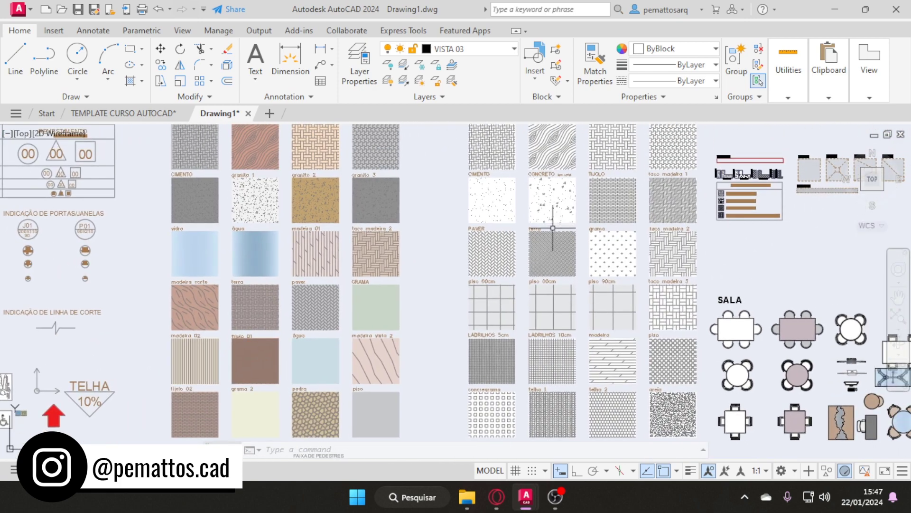
scroll(548, 241, down, 2)
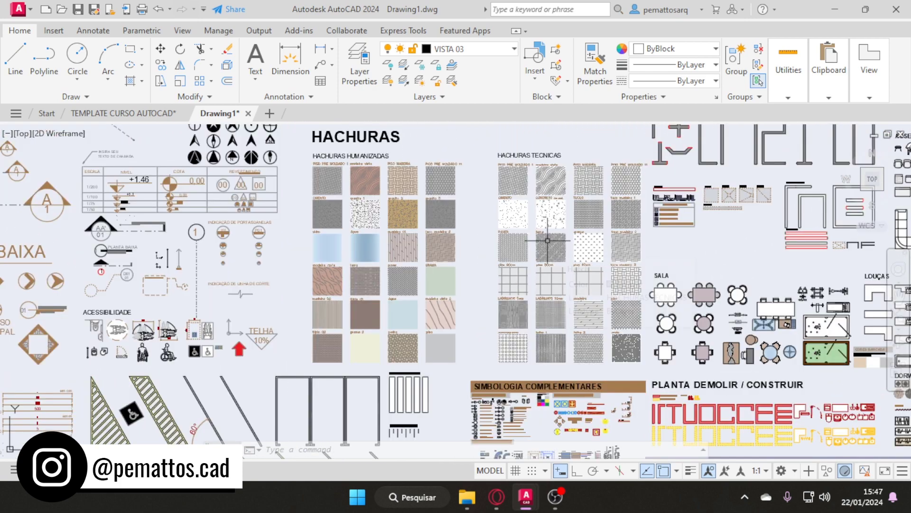
middle_drag(527, 198, 512, 402)
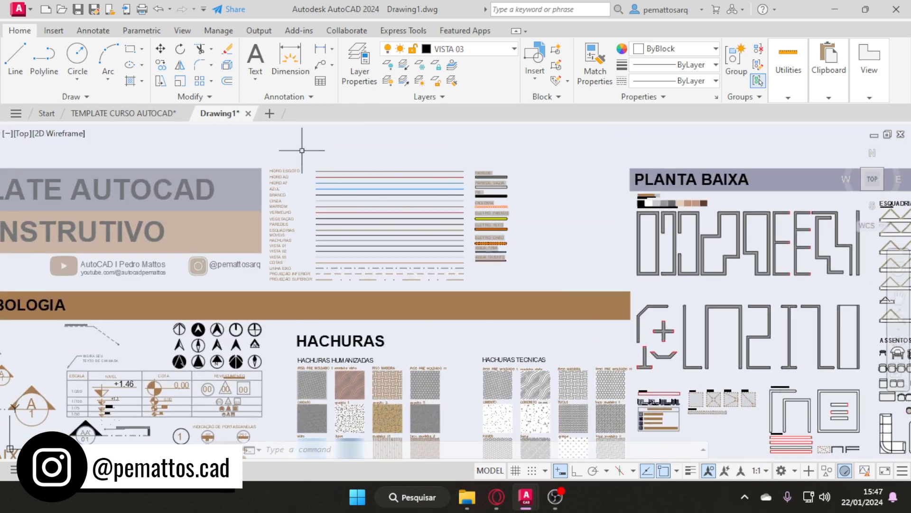
middle_drag(475, 351, 520, 175)
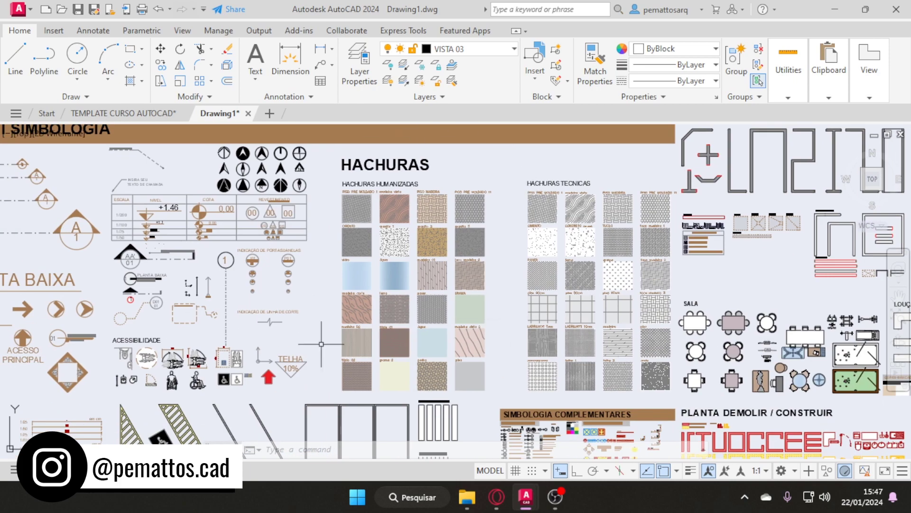
middle_drag(322, 344, 619, 230)
middle_drag(508, 280, 346, 403)
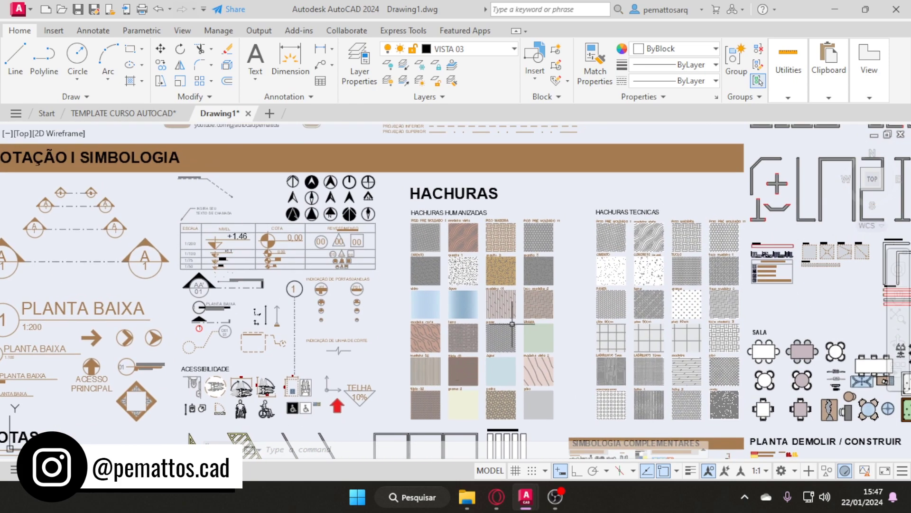
Try matching the PAVER hatch's properties onto the piso 60cm swatch and undo the change.
text(ma)
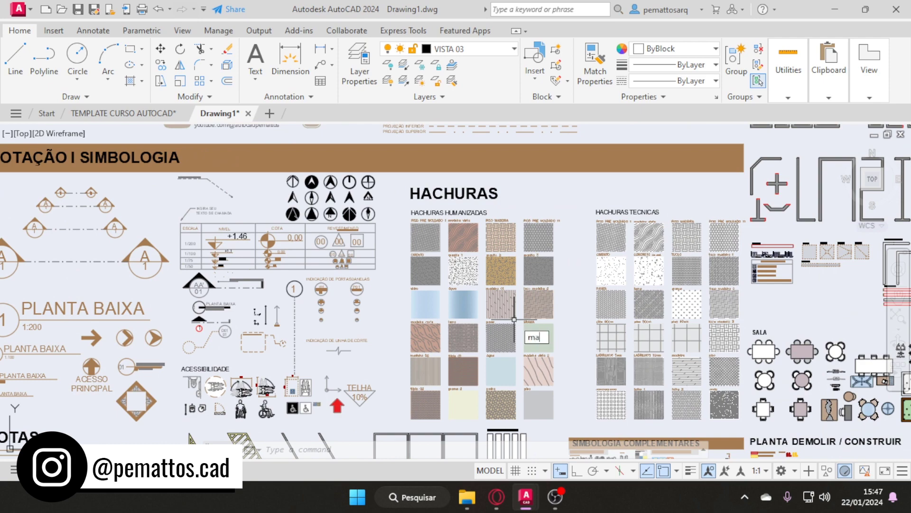
key(Return)
scroll(634, 380, up, 4)
middle_drag(634, 325, 473, 323)
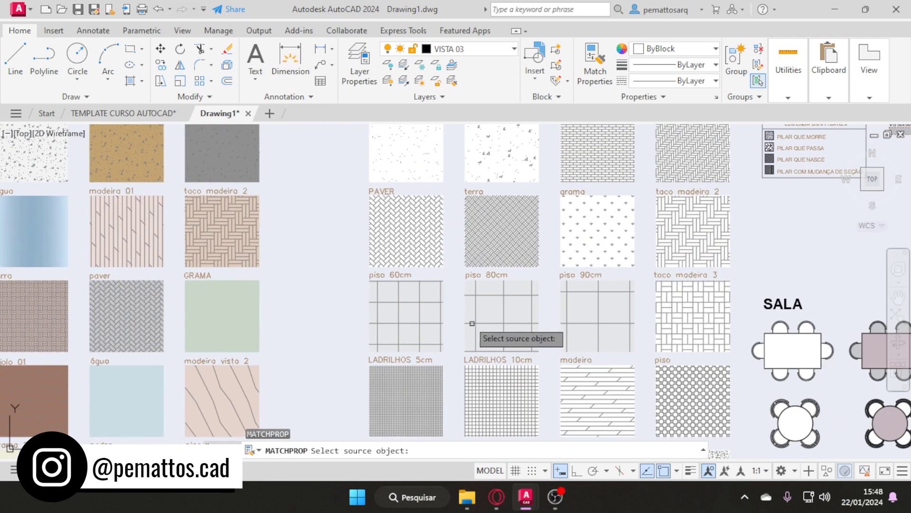
scroll(457, 284, up, 2)
middle_drag(457, 284, 479, 287)
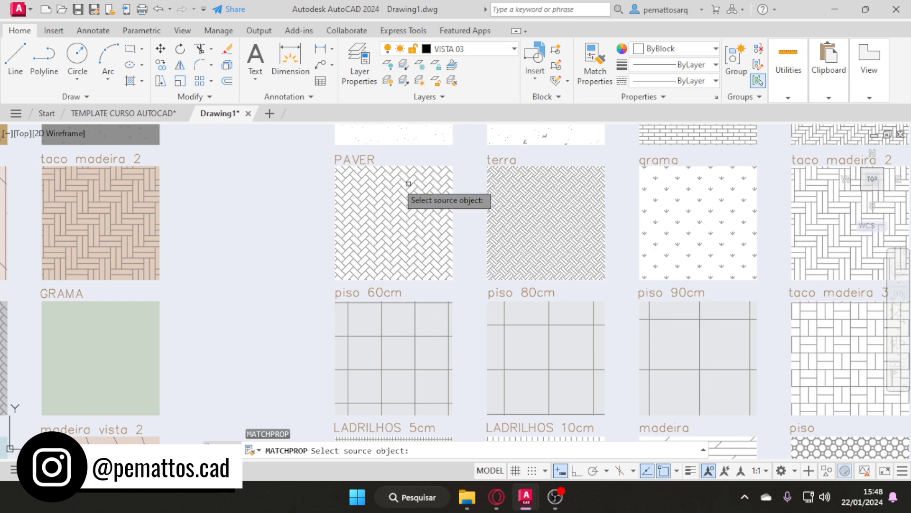
click(399, 207)
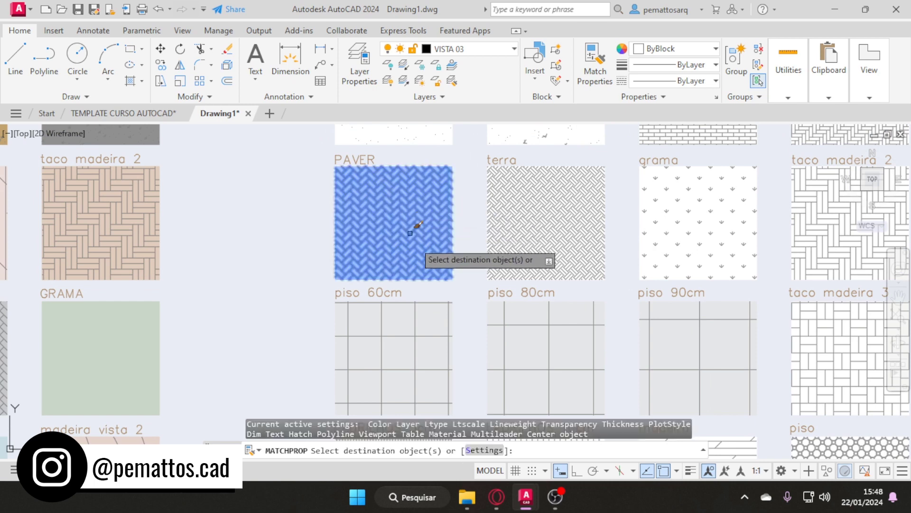
click(452, 336)
key(Escape)
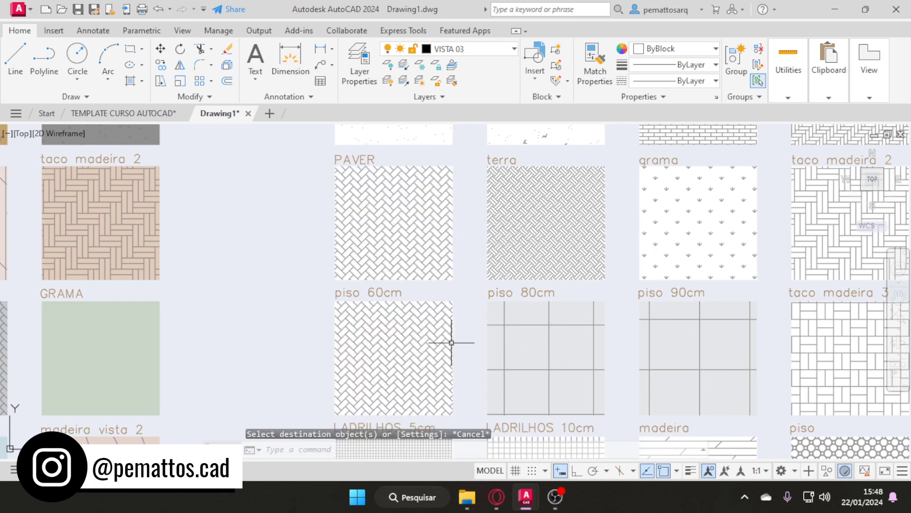
key(ctrl+z)
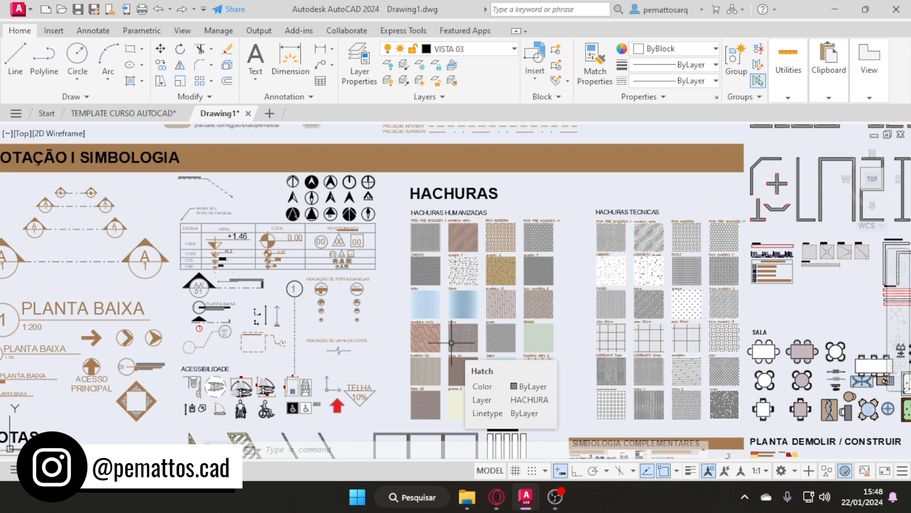
Switch to the TEMPLATE CURSO AUTOCAD drawing and draw a rectangle about 6.2 by 5.4 units beside the ESQUADRIAS label.
click(143, 114)
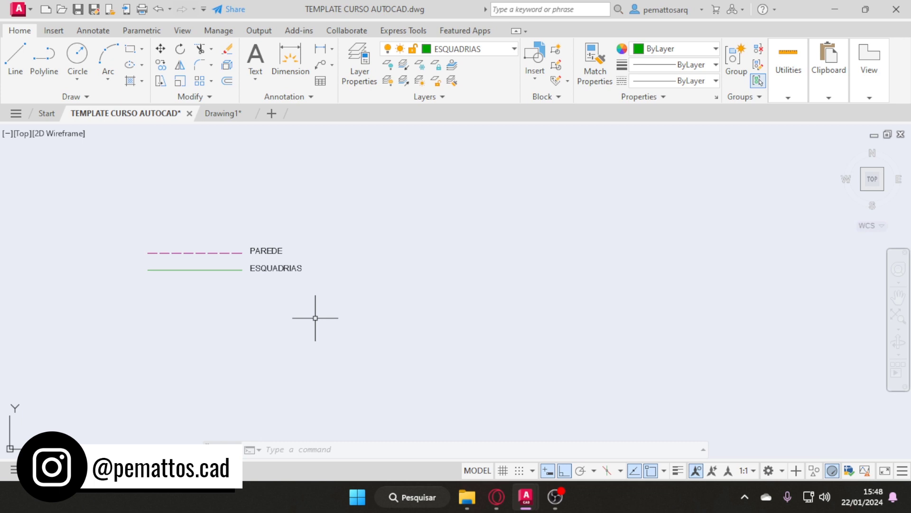
click(130, 49)
click(350, 234)
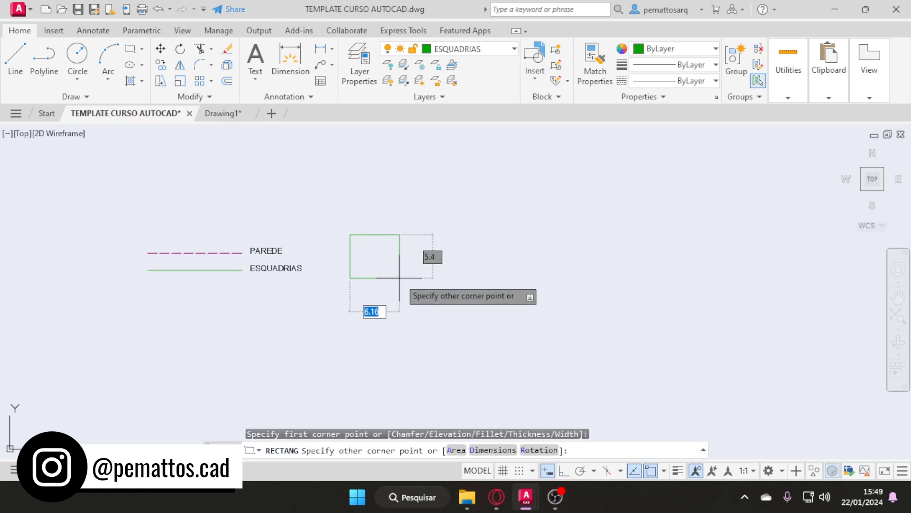
click(400, 279)
Create a new layer named HACHURAS.
click(360, 64)
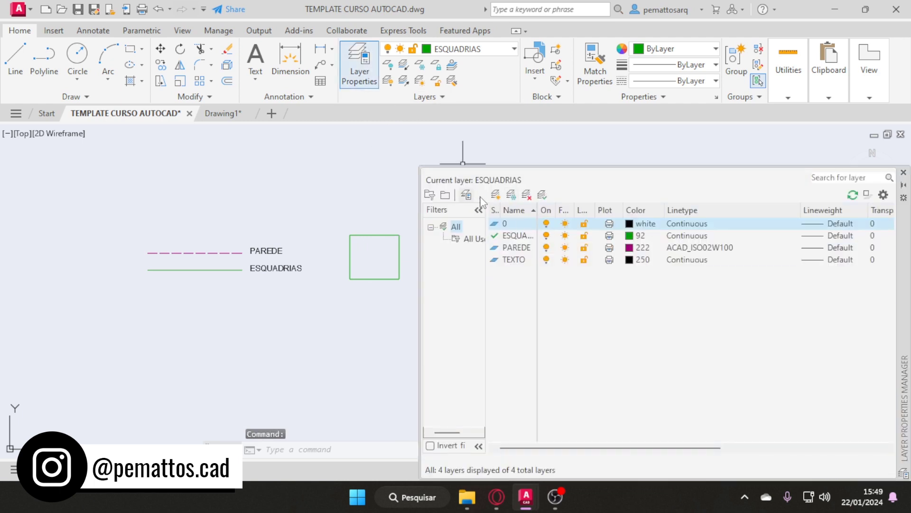
click(495, 194)
text(HA)
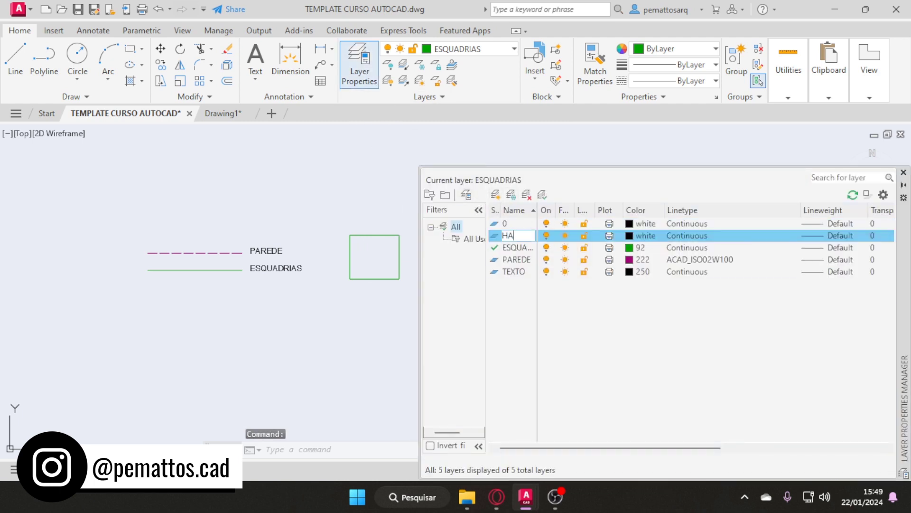
text(CHURAS)
key(Return)
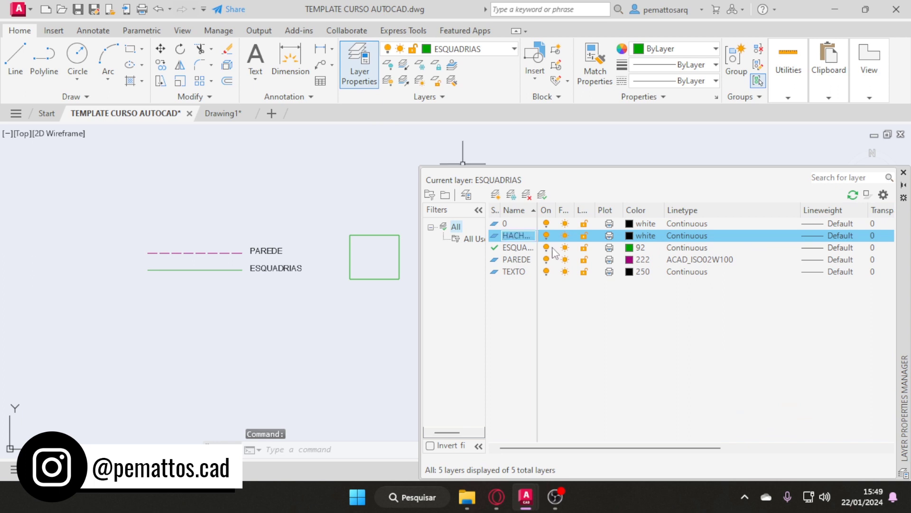
Set the HACHURAS layer's color to index color 9 and close the layer manager.
click(630, 236)
click(447, 276)
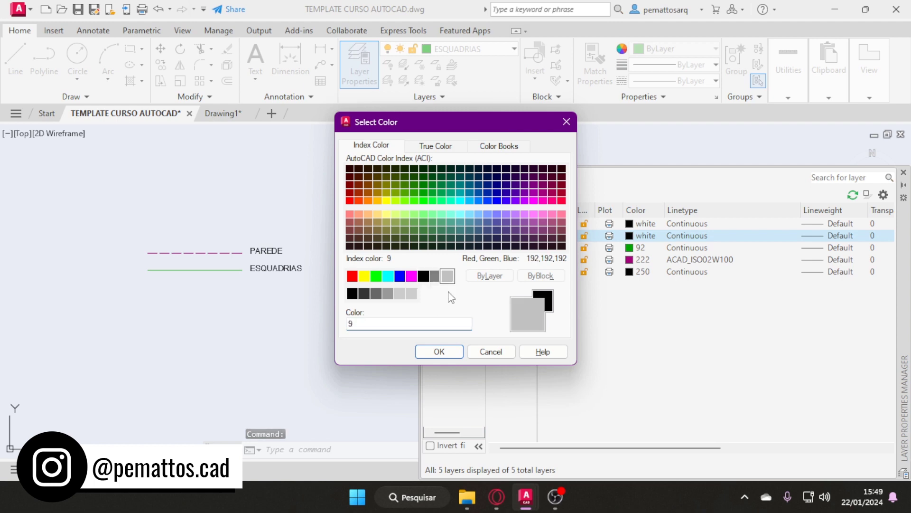
click(439, 351)
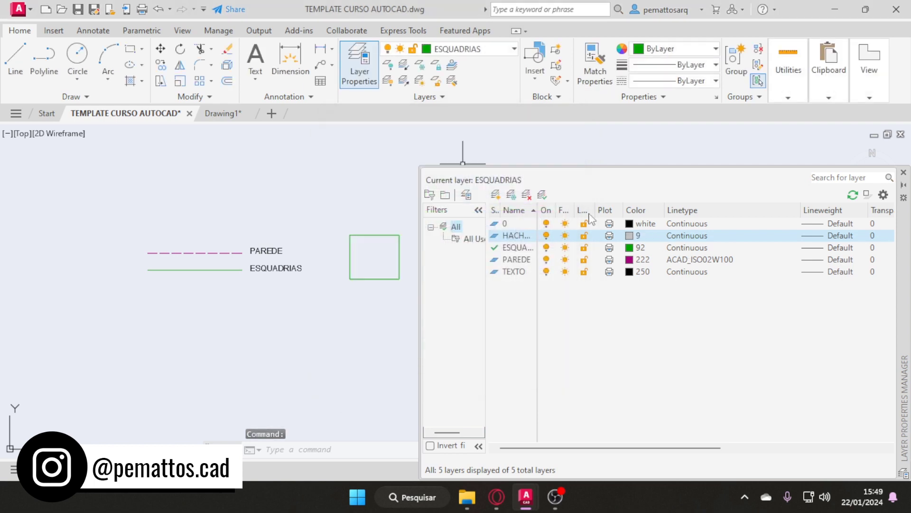
click(905, 174)
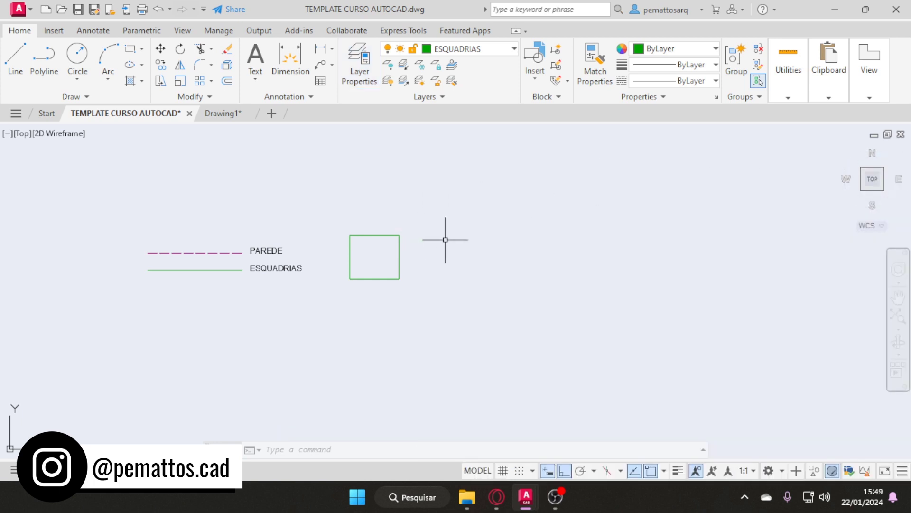
Start a hatch inside the green rectangle using the ANSI37 pattern.
text(H)
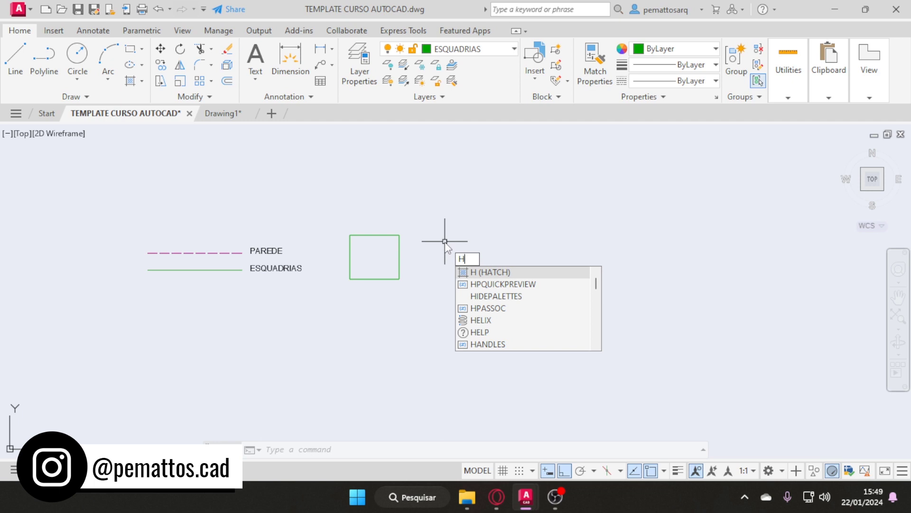
key(Return)
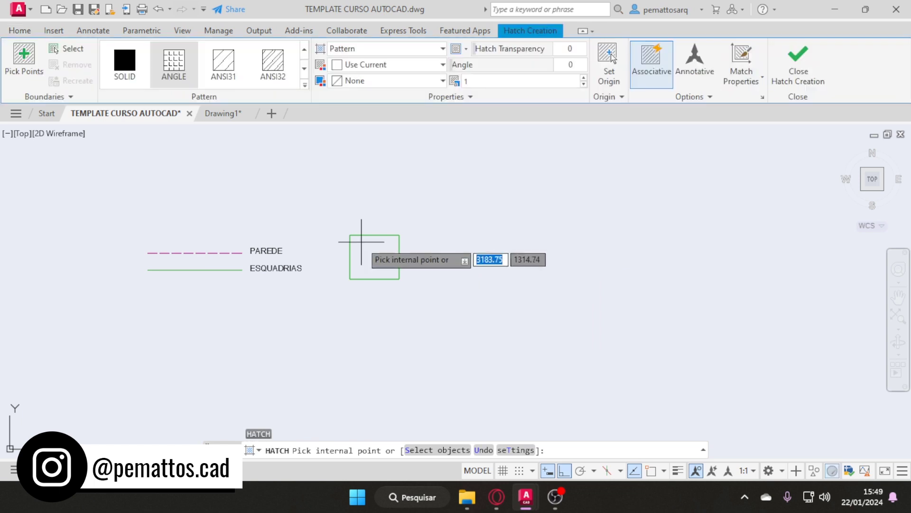
scroll(367, 230, up, 2)
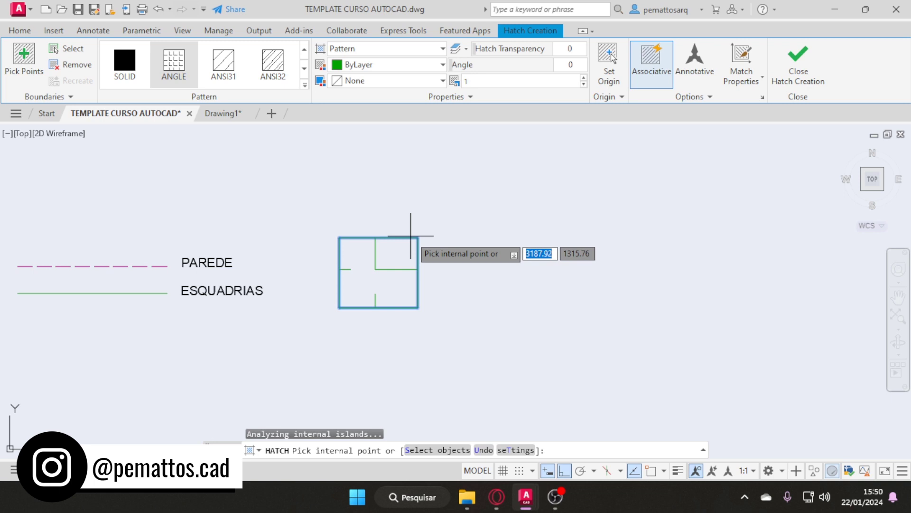
click(346, 49)
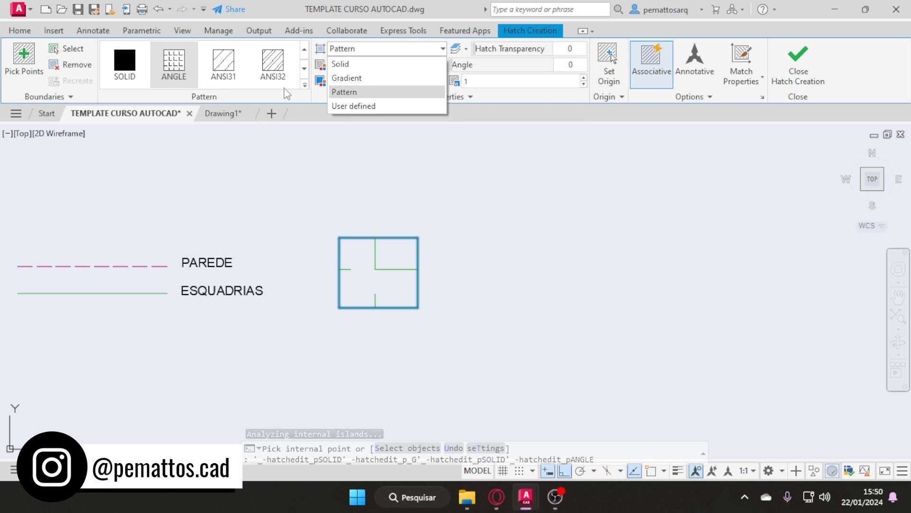
click(307, 92)
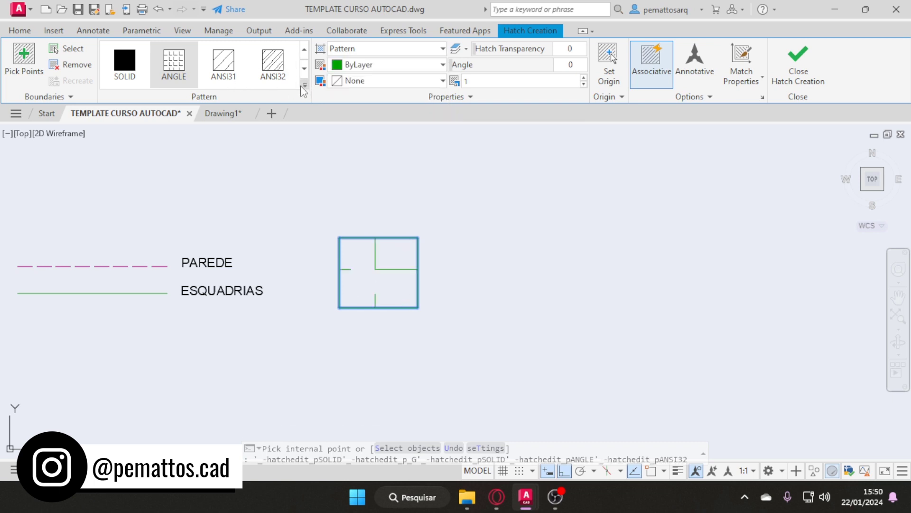
click(303, 86)
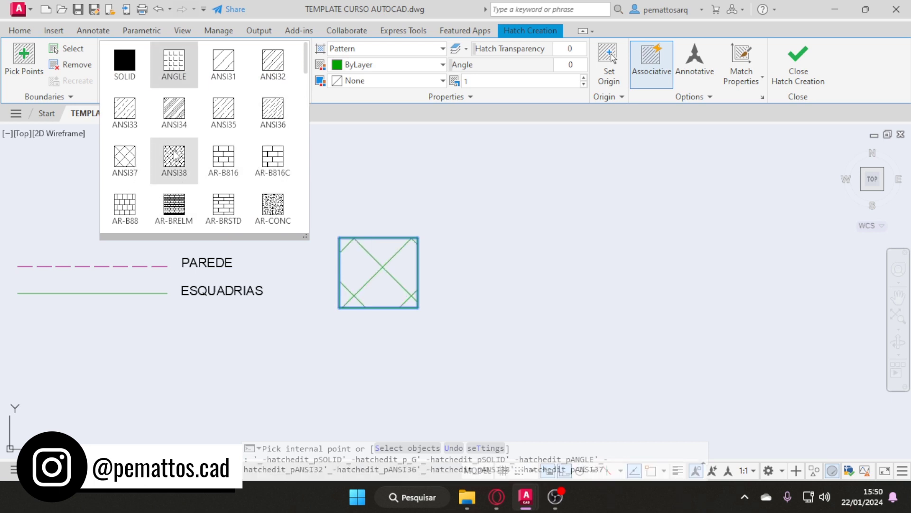
click(125, 156)
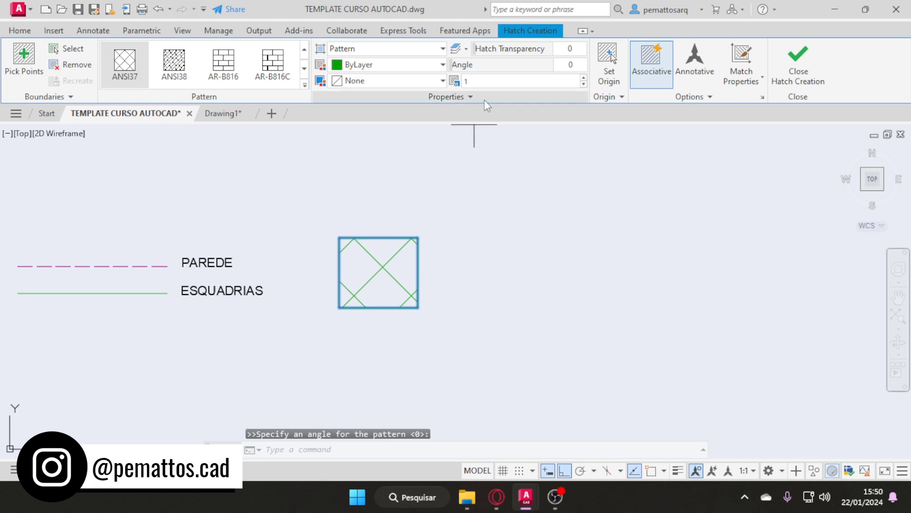
Set the hatch background color to light gray 199,200,202.
click(371, 86)
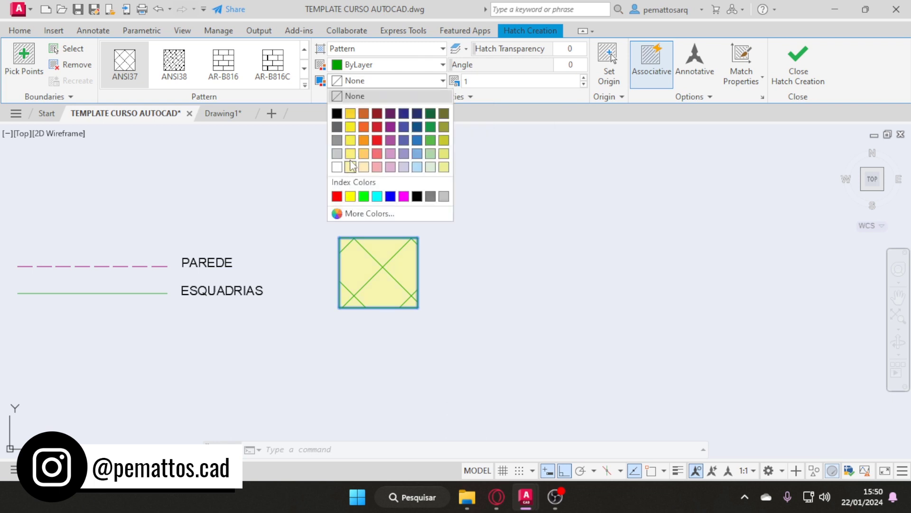
click(404, 167)
click(362, 82)
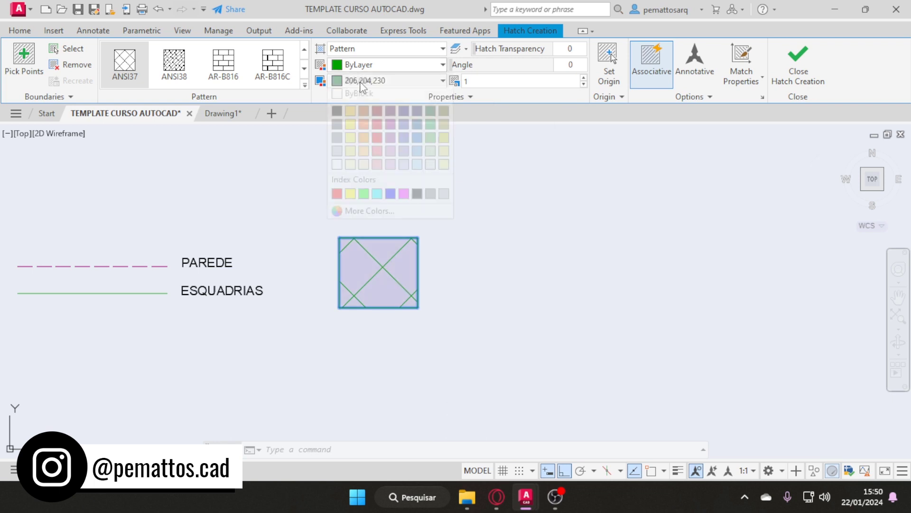
click(362, 82)
click(361, 83)
click(337, 154)
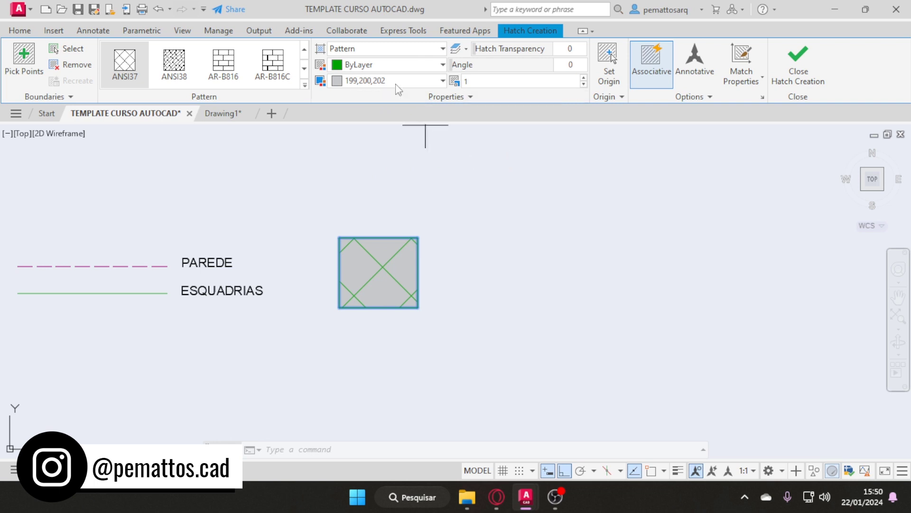
Set the hatch pattern scale to 0.5.
click(484, 81)
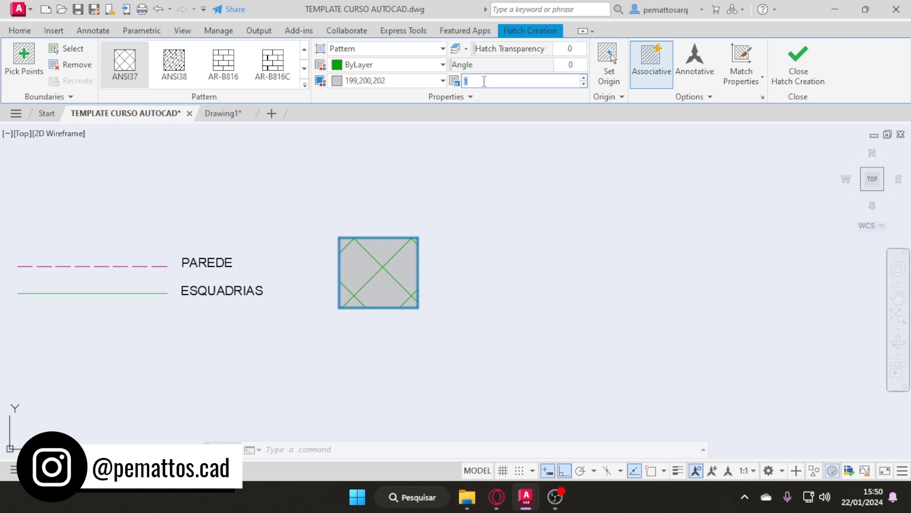
key(Return)
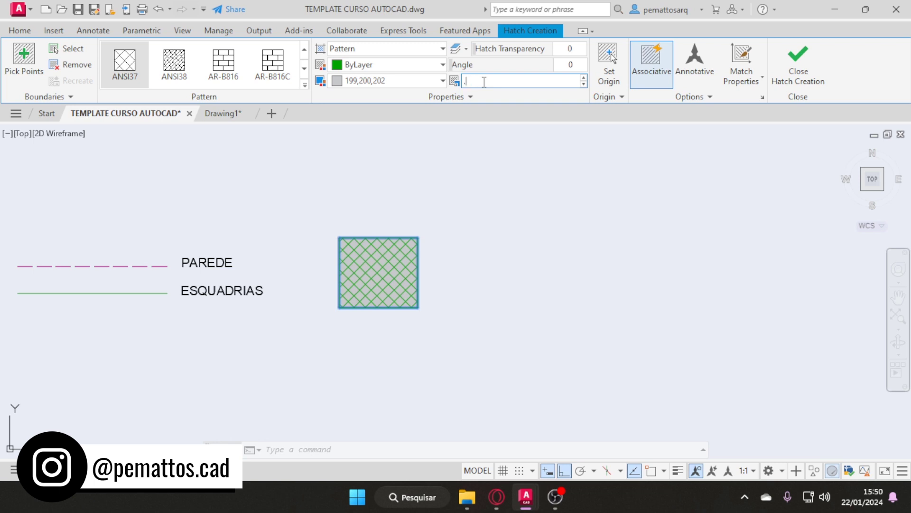
text(.5)
key(Return)
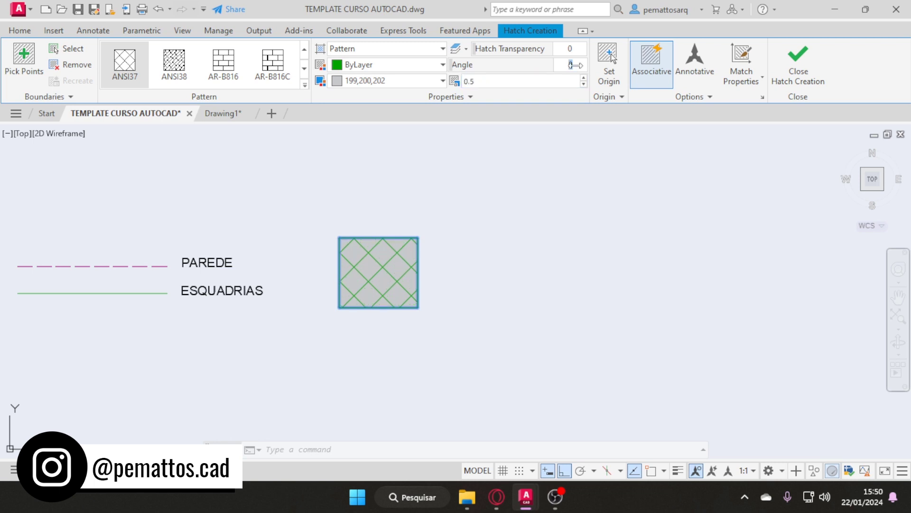
Try a hatch angle of 45, set it back to 0 and finish the hatch.
key(Return)
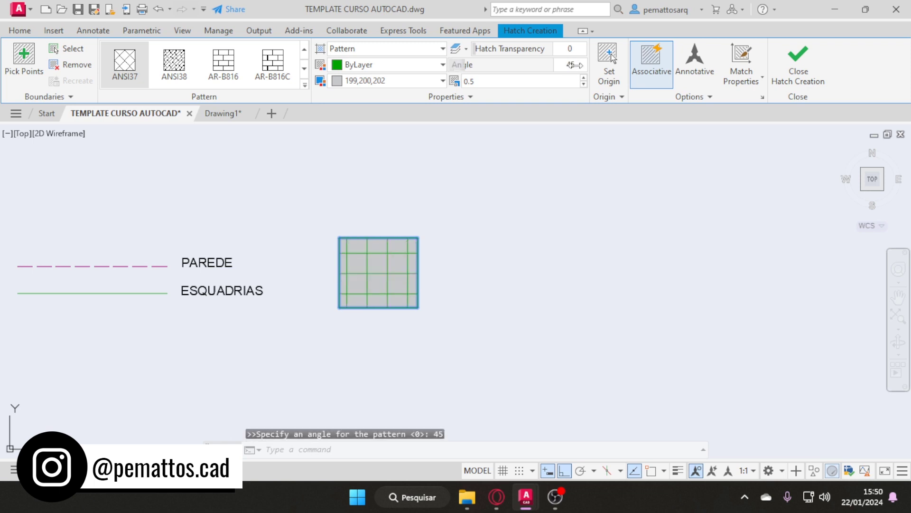
click(571, 65)
text(0)
key(Return)
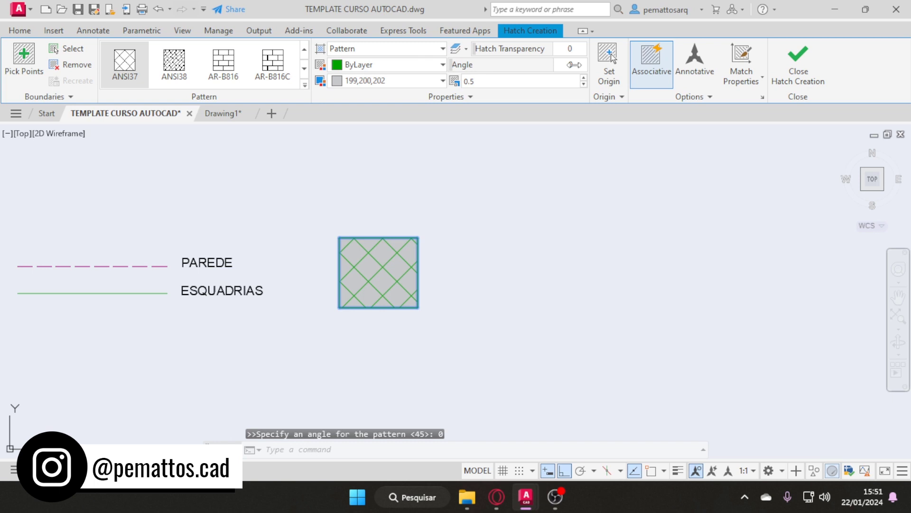
key(Return)
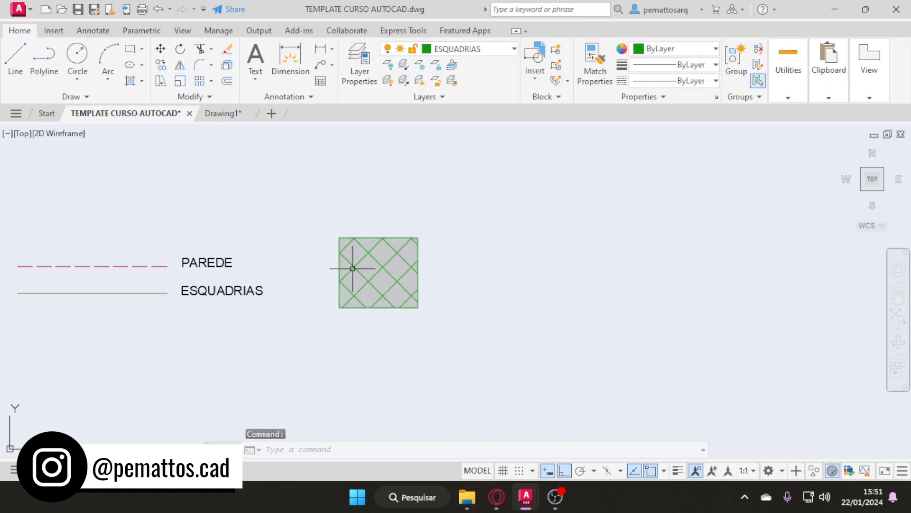
click(289, 57)
scroll(413, 275, up, 2)
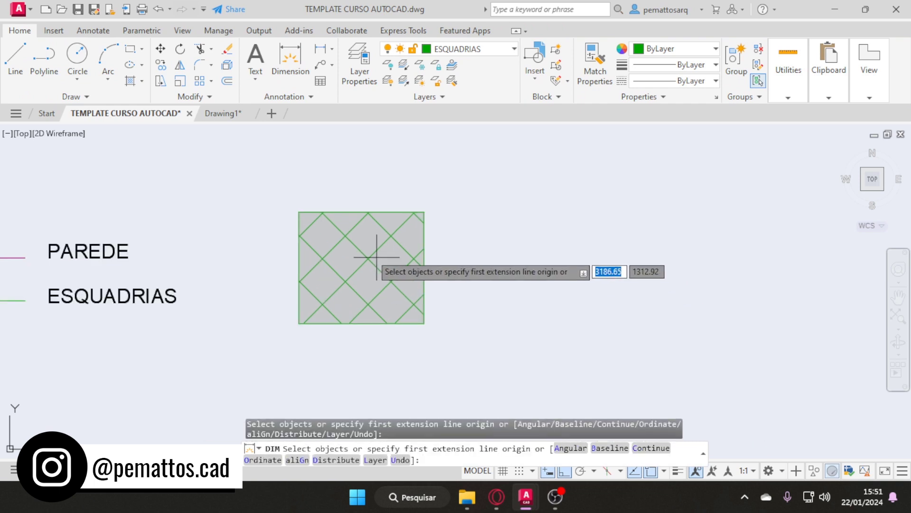
scroll(344, 236, up, 2)
click(345, 235)
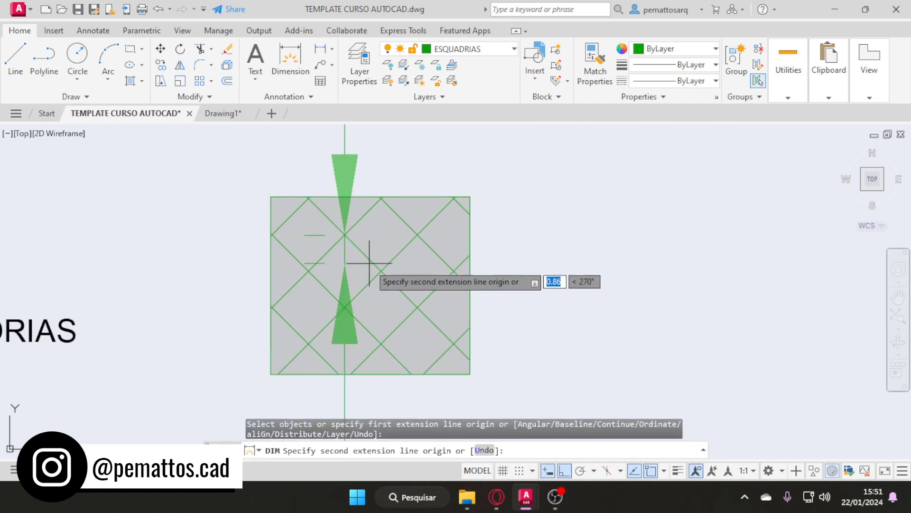
key(Escape)
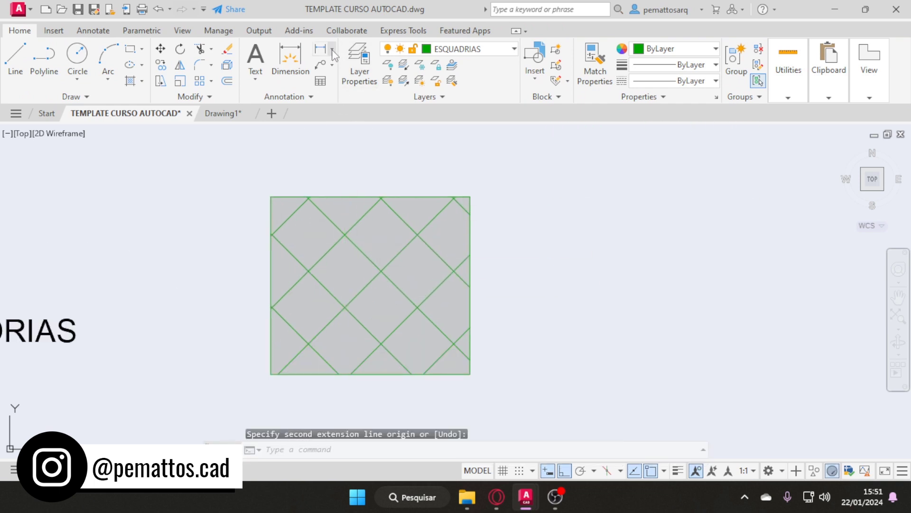
Measure the side of one hatch grid cell between two adjacent line intersections using an aligned dimension, without placing it.
click(332, 48)
click(332, 48)
click(342, 72)
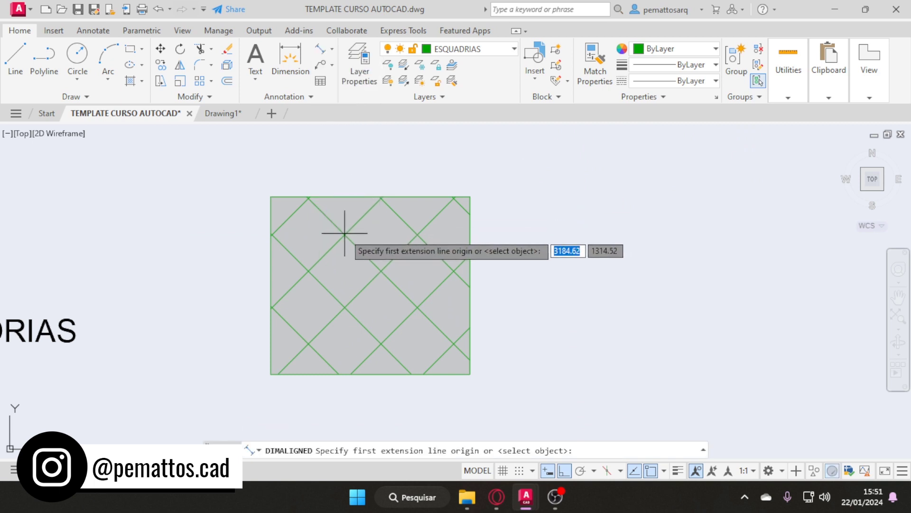
click(344, 235)
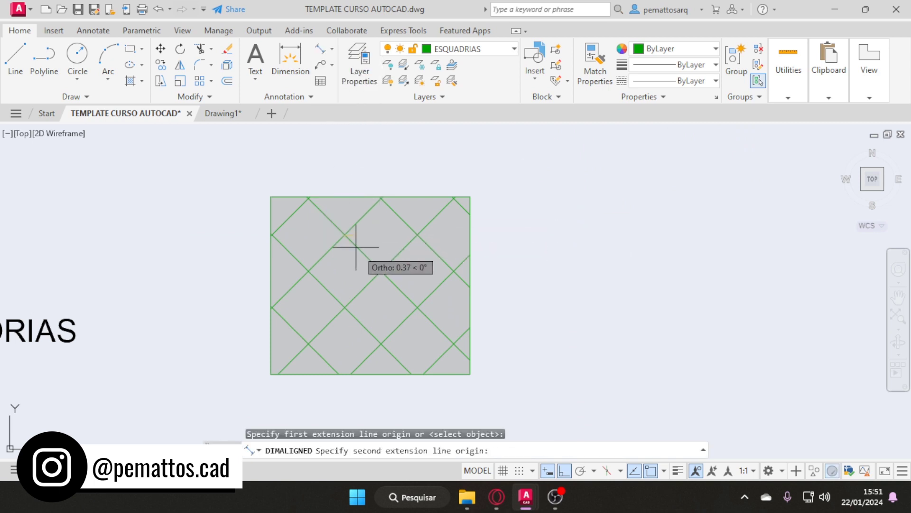
click(381, 271)
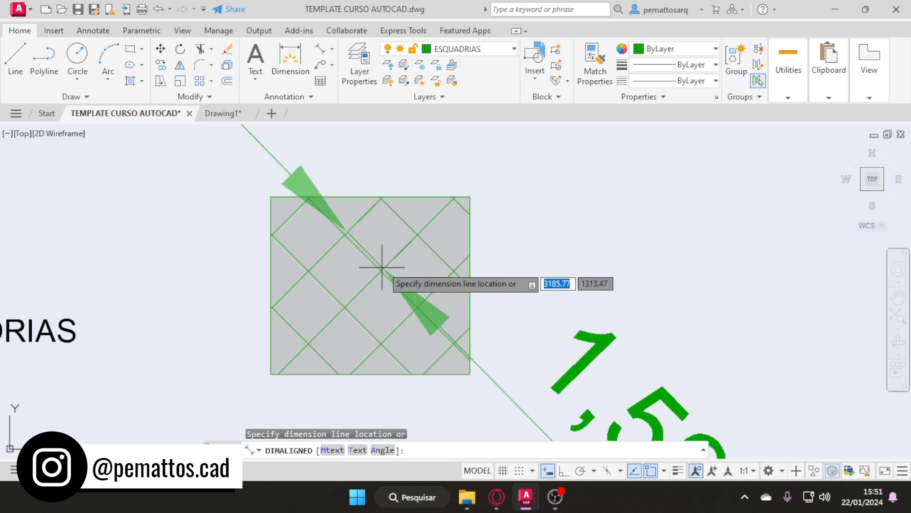
scroll(405, 222, down, 2)
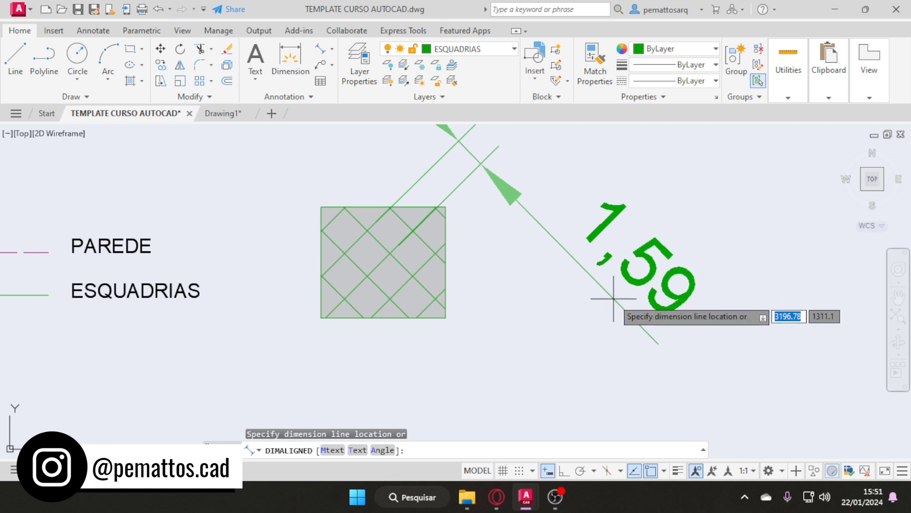
key(Escape)
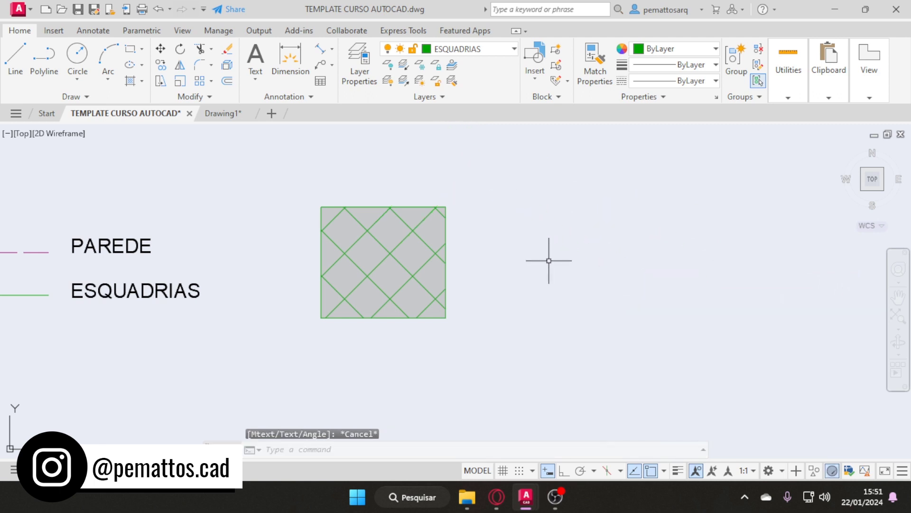
middle_drag(549, 260, 552, 293)
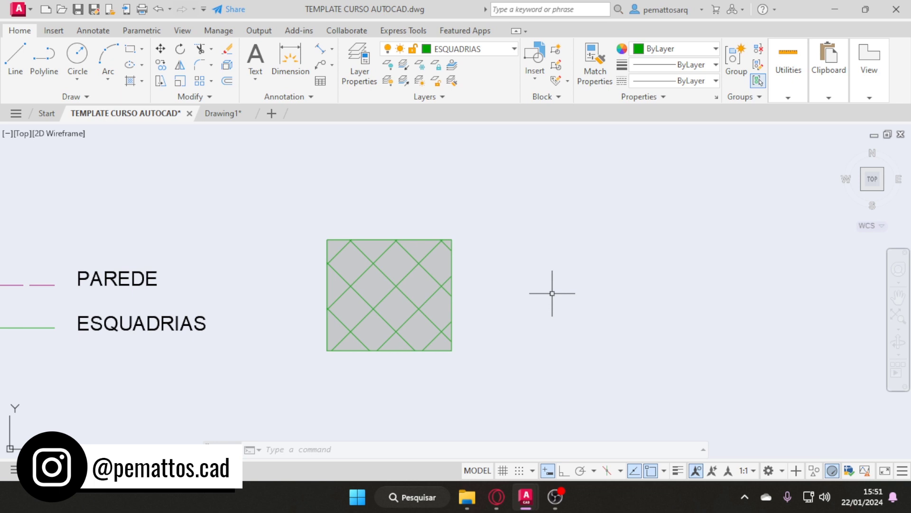
click(550, 292)
click(414, 259)
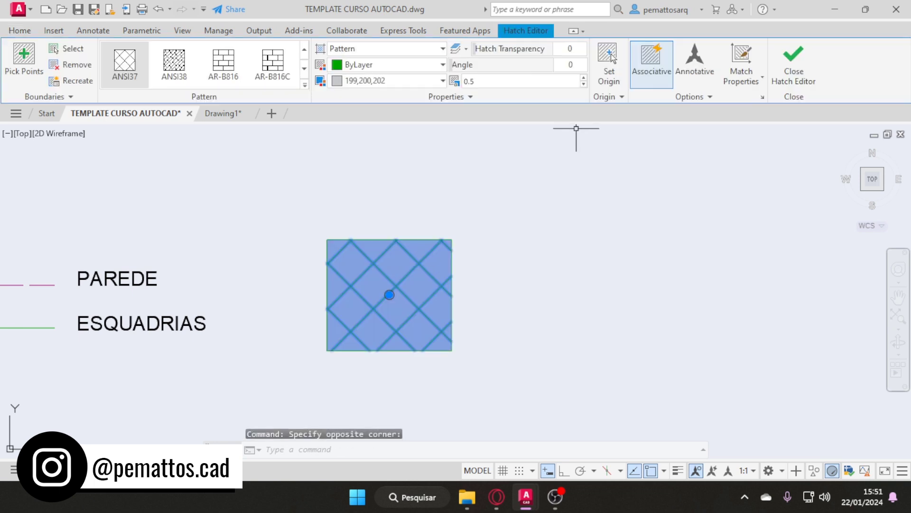
click(537, 81)
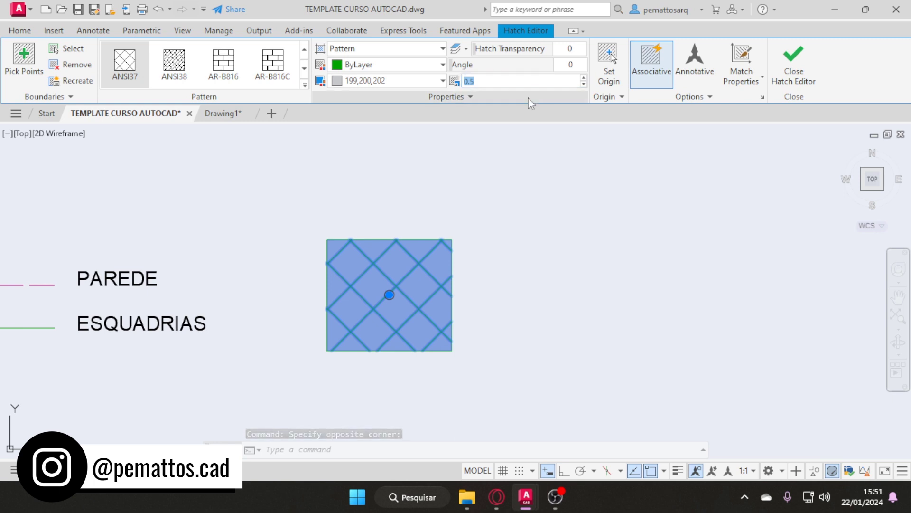
key(Escape)
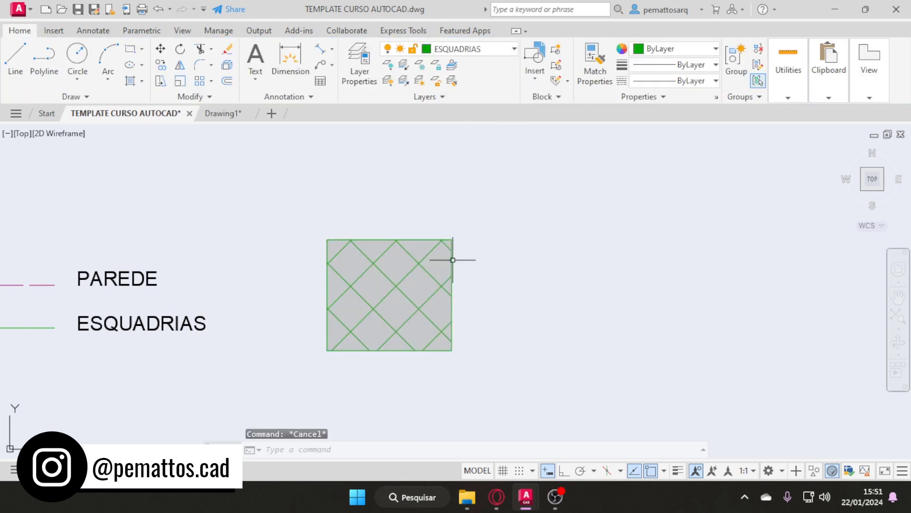
Try a pattern scale of 0.1 on the square's hatch.
click(422, 260)
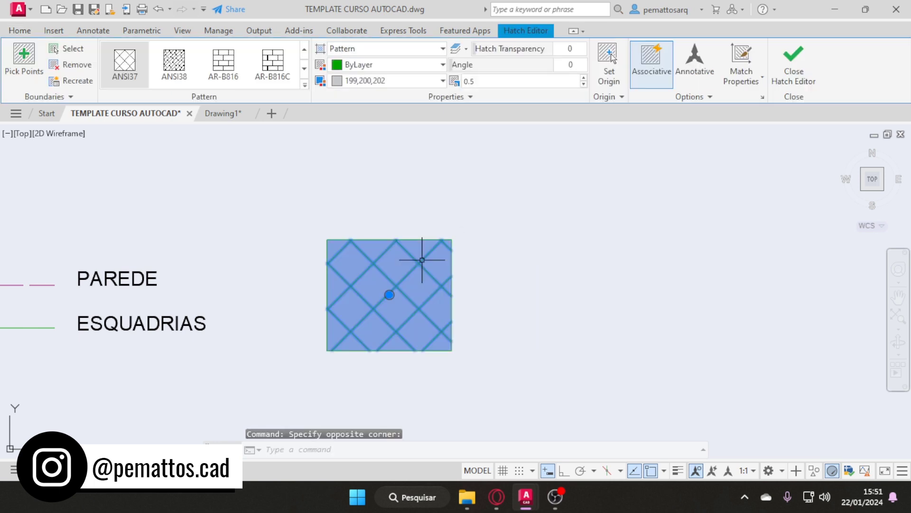
click(506, 84)
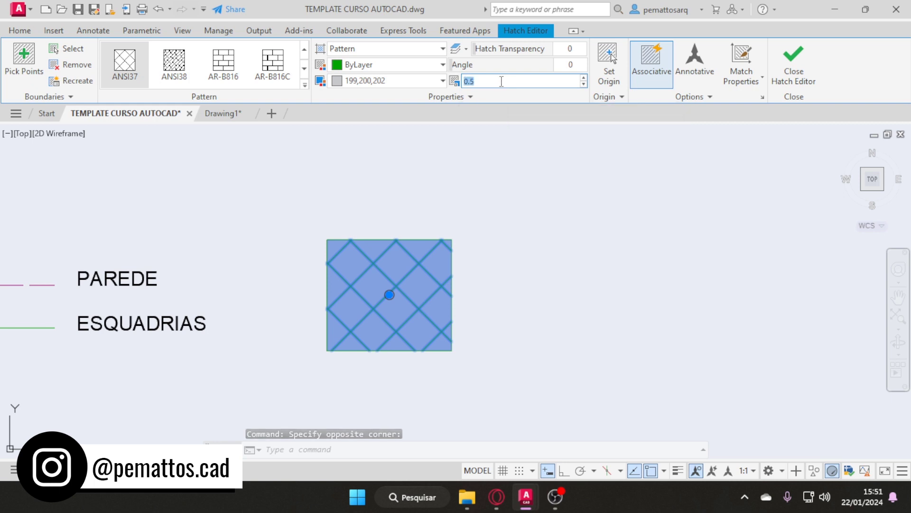
text(0.1)
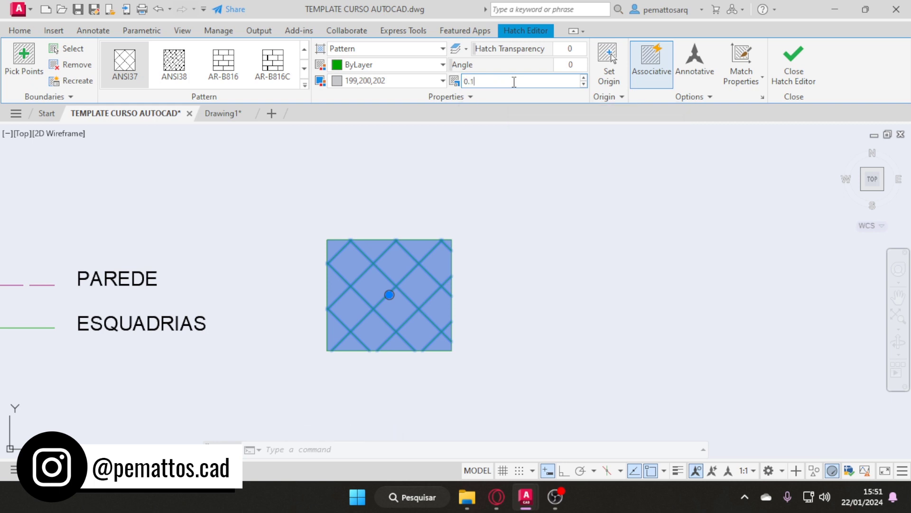
key(Return)
key(Escape)
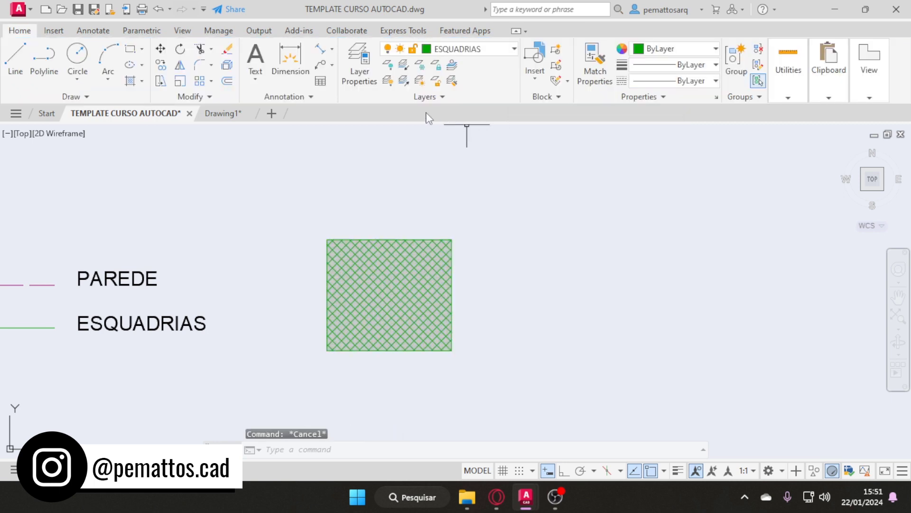
Measure one cell of the denser hatch grid with an aligned dimension, without placing it.
click(326, 53)
scroll(429, 259, up, 4)
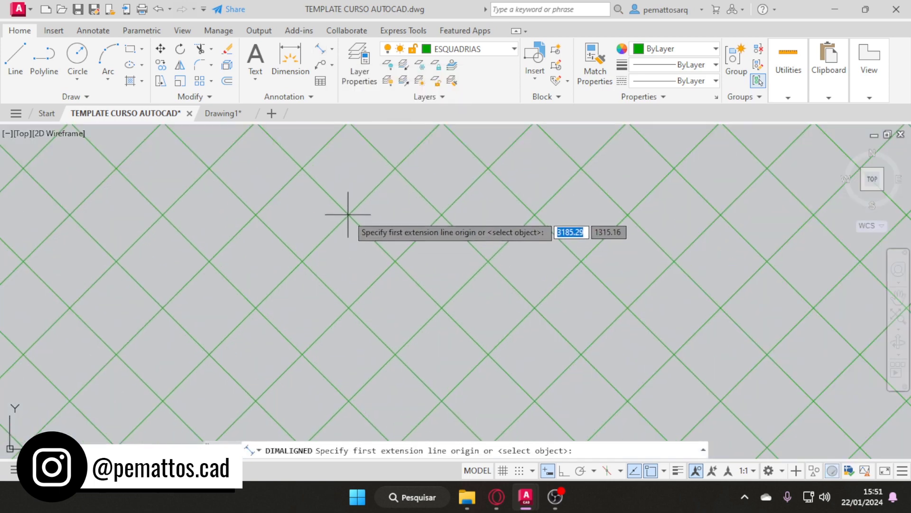
click(349, 215)
click(394, 259)
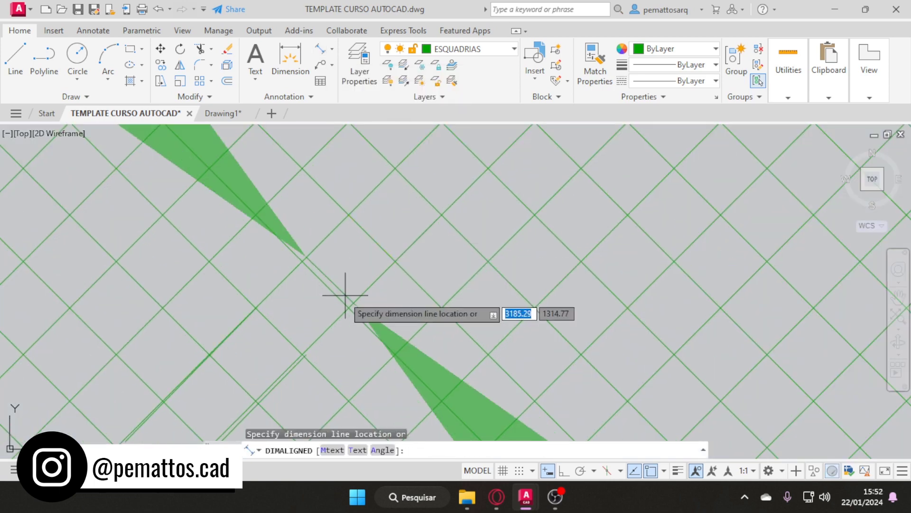
scroll(362, 280, down, 6)
scroll(357, 304, up, 4)
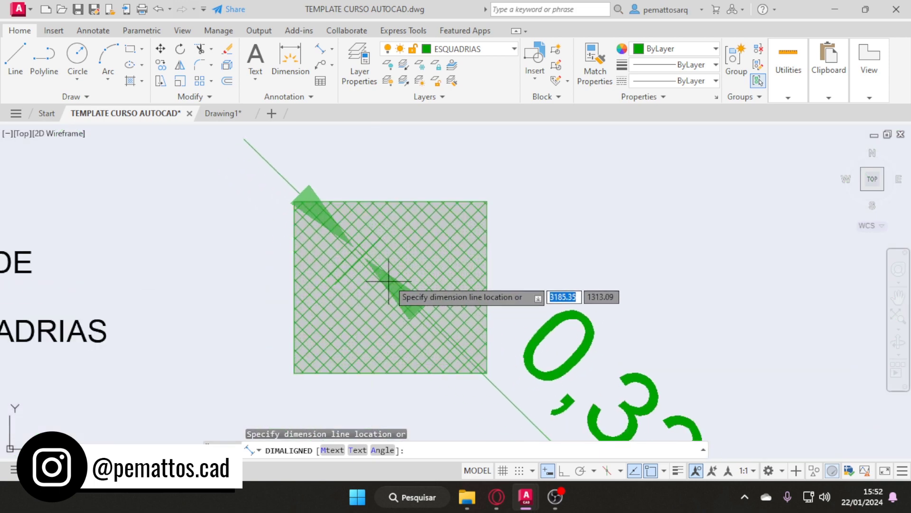
key(Escape)
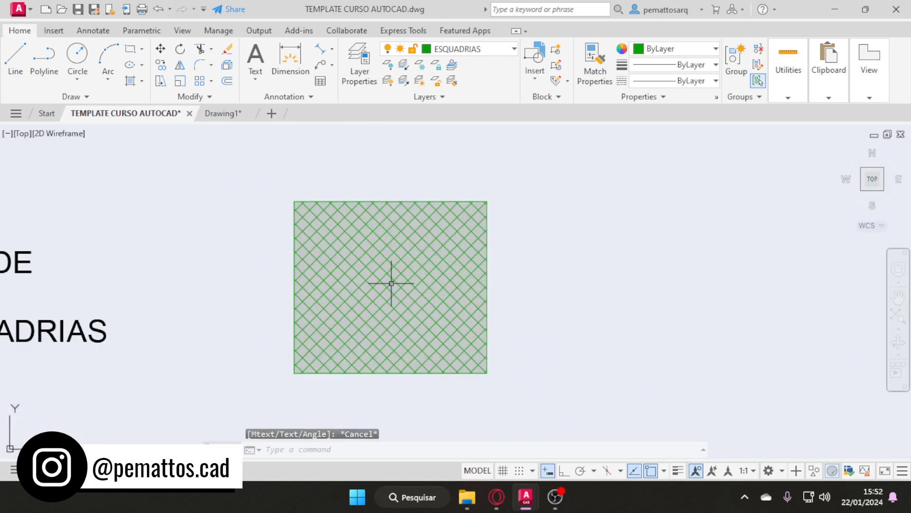
Set the pattern scale of the square's hatch to 0.2.
click(391, 283)
click(418, 263)
click(500, 82)
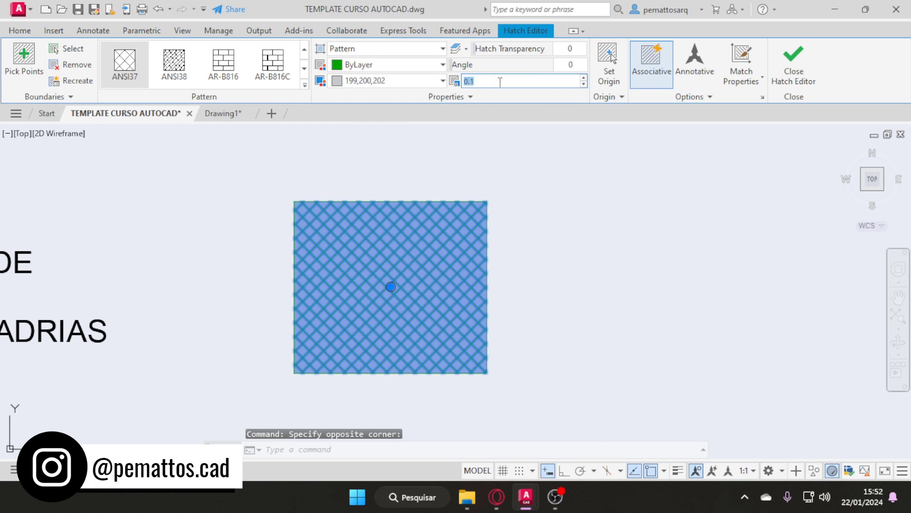
key(Return)
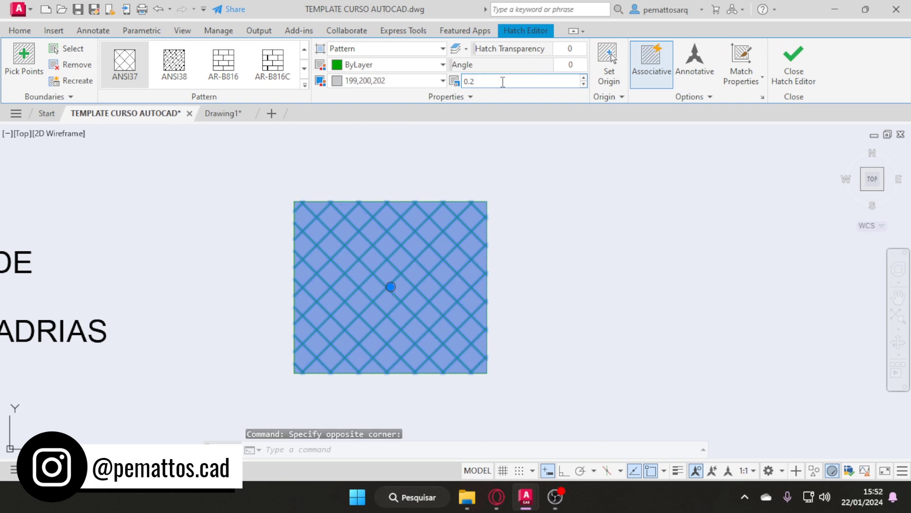
key(Escape)
Measure the side of one cell in the rescaled hatch with an aligned dimension, leaving no dimension in the drawing.
click(321, 49)
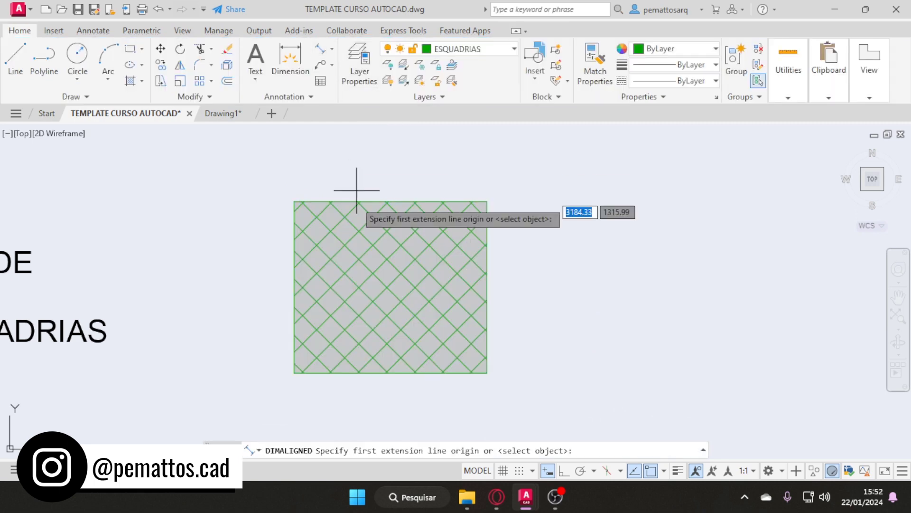
scroll(358, 212, up, 4)
click(394, 223)
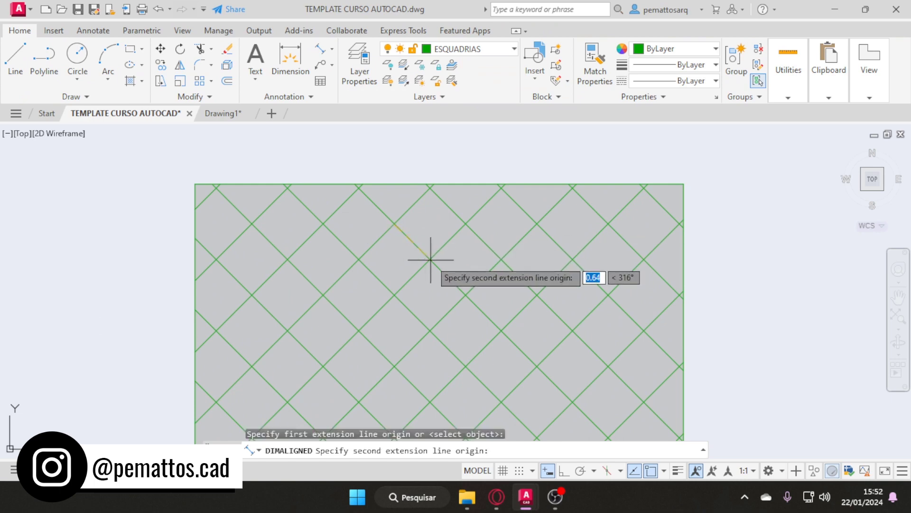
click(430, 258)
scroll(407, 282, down, 5)
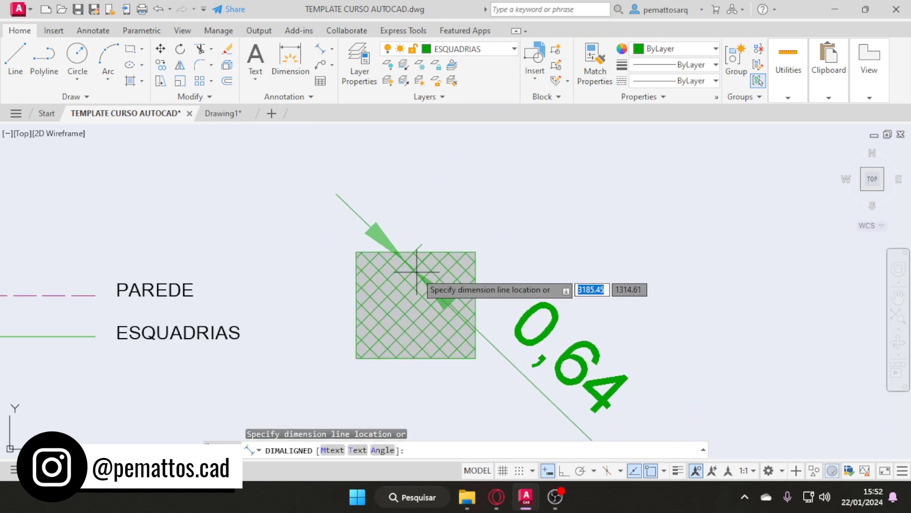
key(Escape)
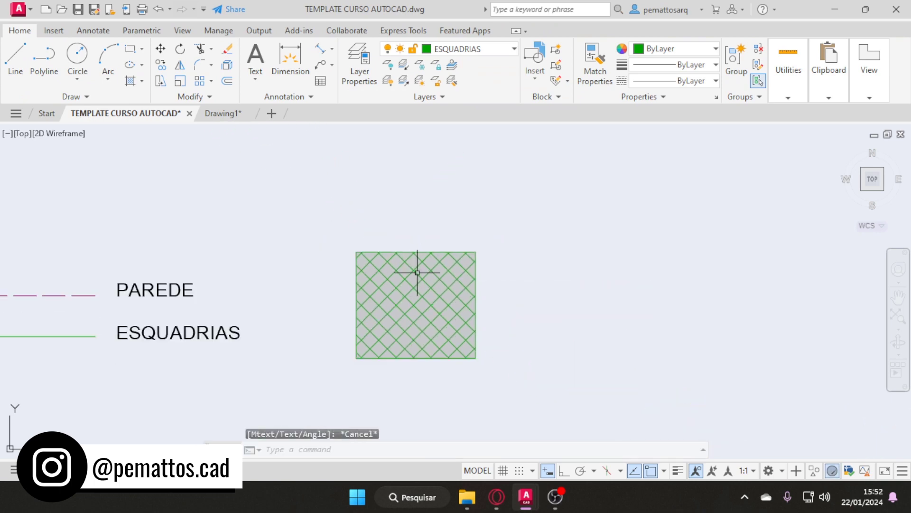
mouse_move(432, 269)
middle_down()
mouse_move(452, 234)
mouse_move(417, 219)
middle_up()
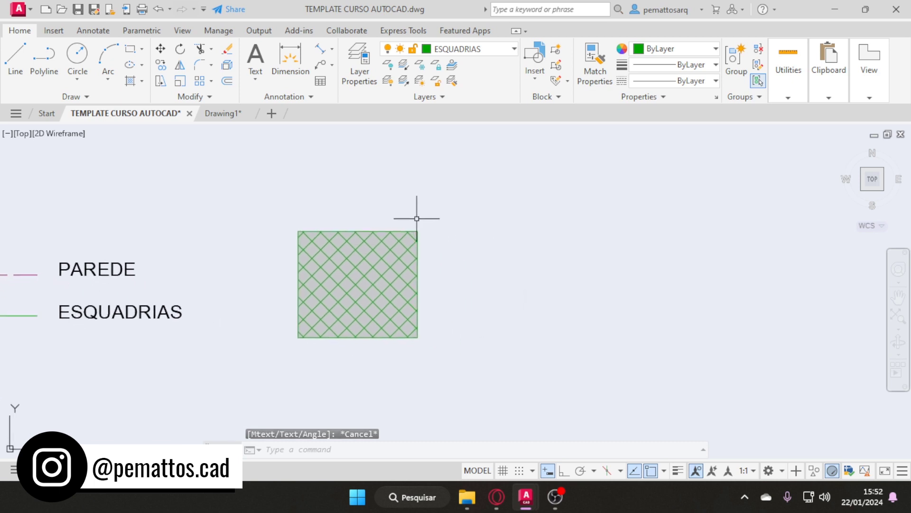
Set the hatch line color to white 255,255,255 with light gray 199,200,202 as the background color.
click(385, 253)
click(385, 253)
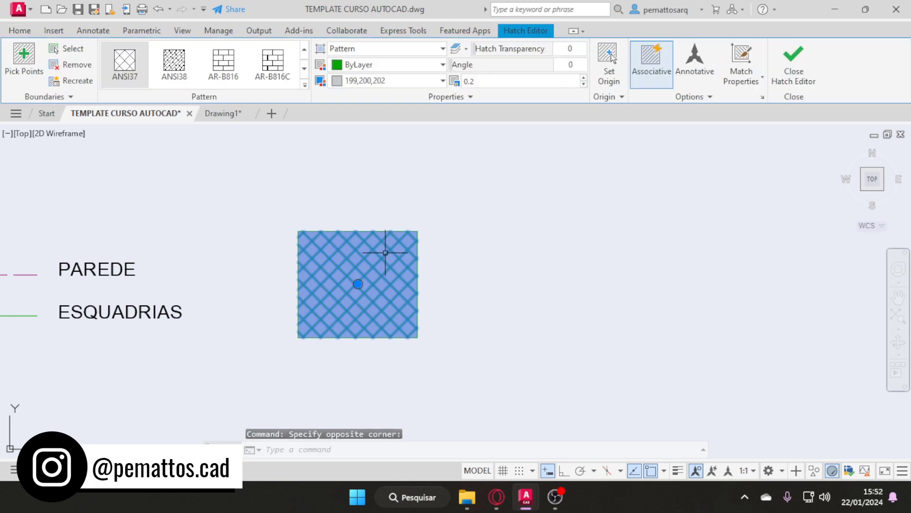
click(361, 71)
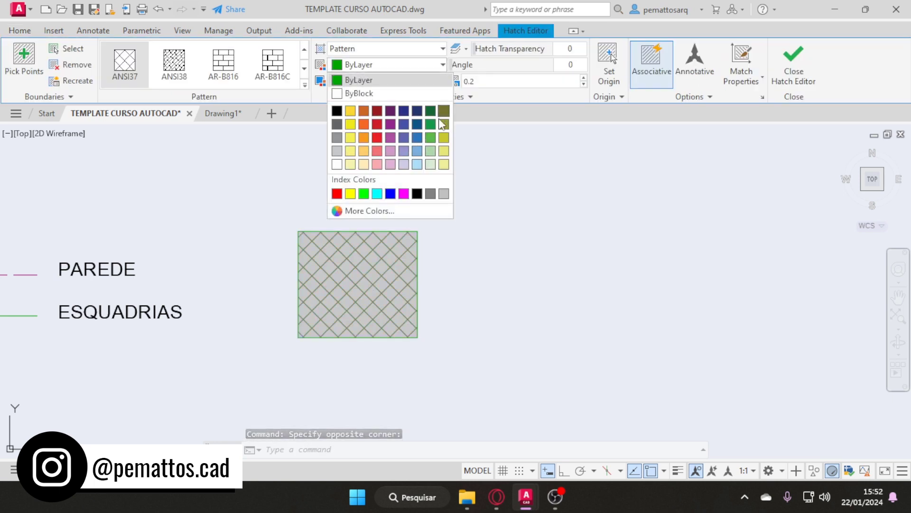
click(337, 164)
click(351, 85)
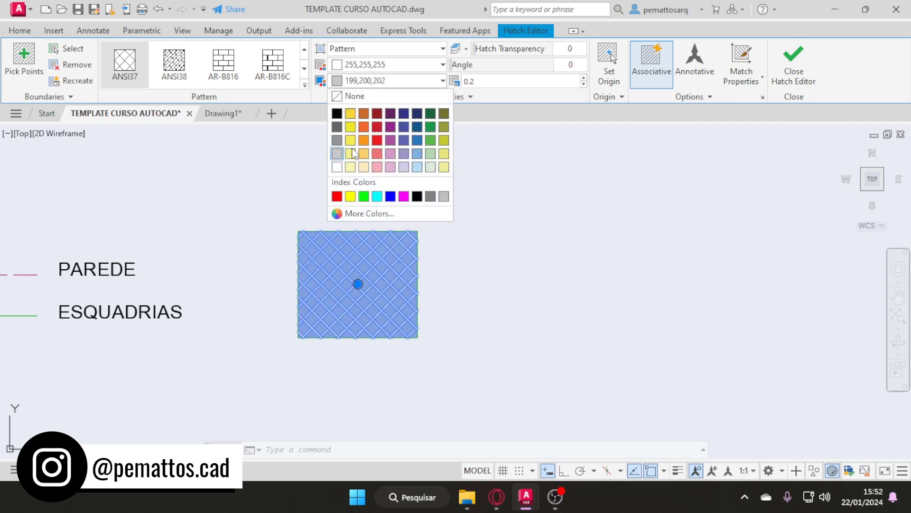
click(336, 153)
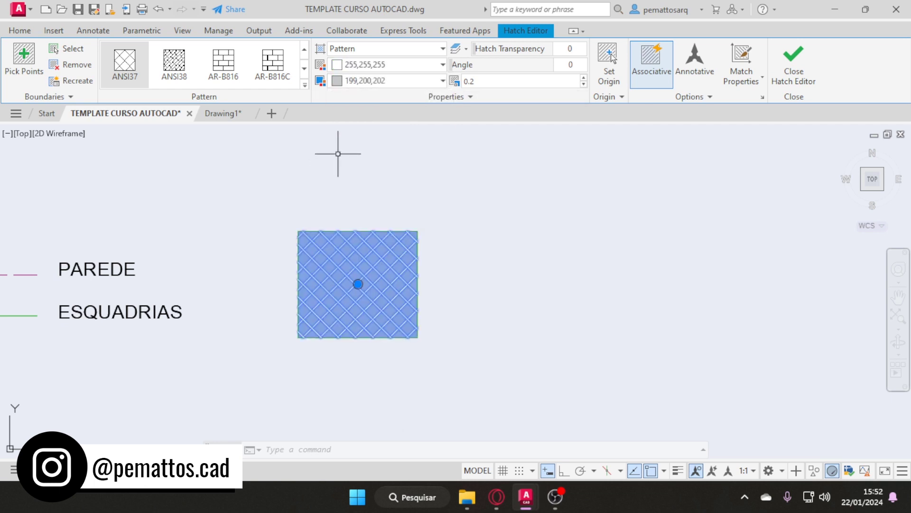
key(Escape)
Copy the hatched square with its outline horizontally, placing one duplicate just to the right of the original.
text(co)
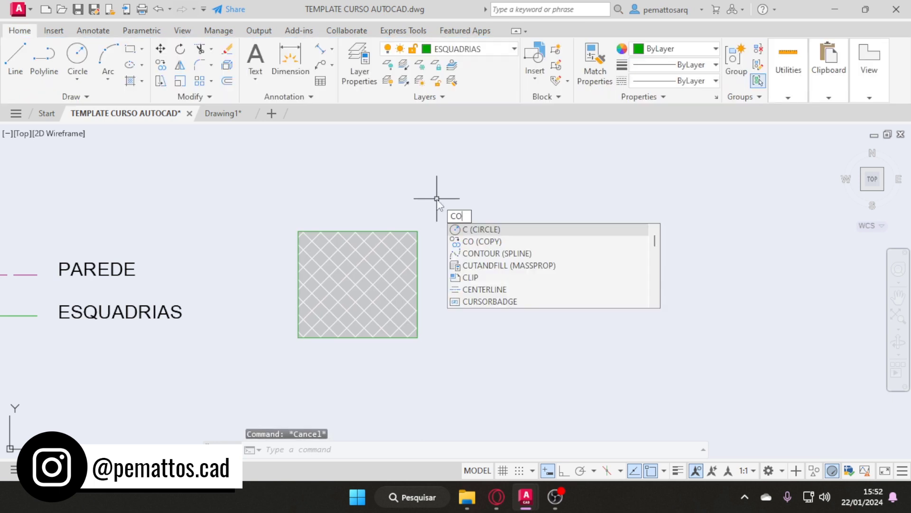
key(Return)
click(278, 201)
click(434, 368)
key(Return)
click(373, 368)
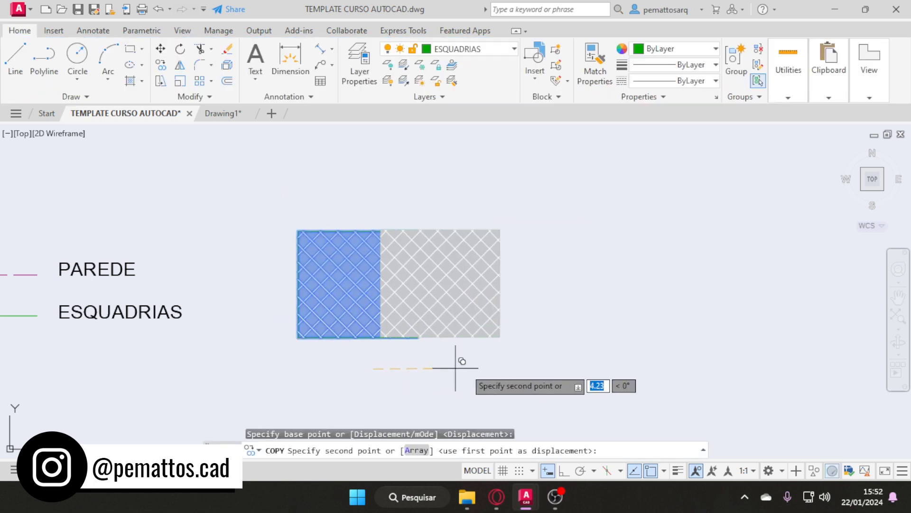
click(517, 373)
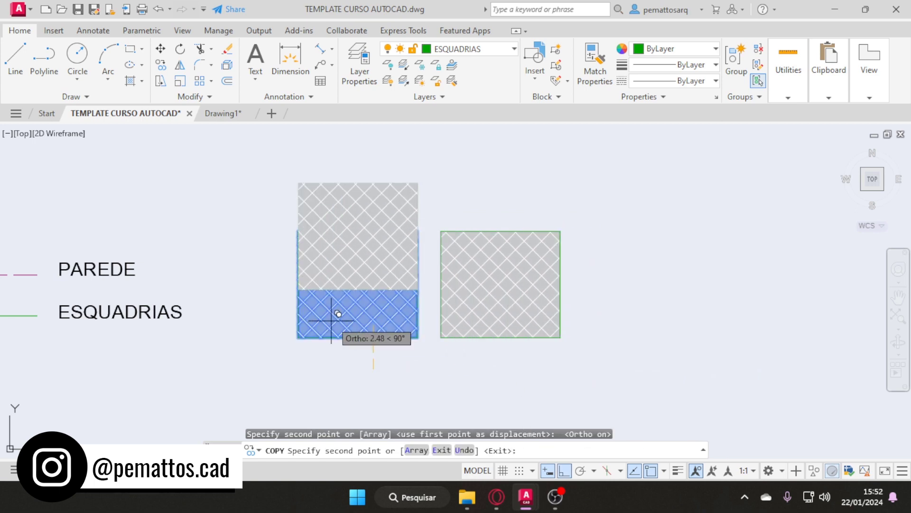
key(Escape)
middle_drag(567, 301, 468, 316)
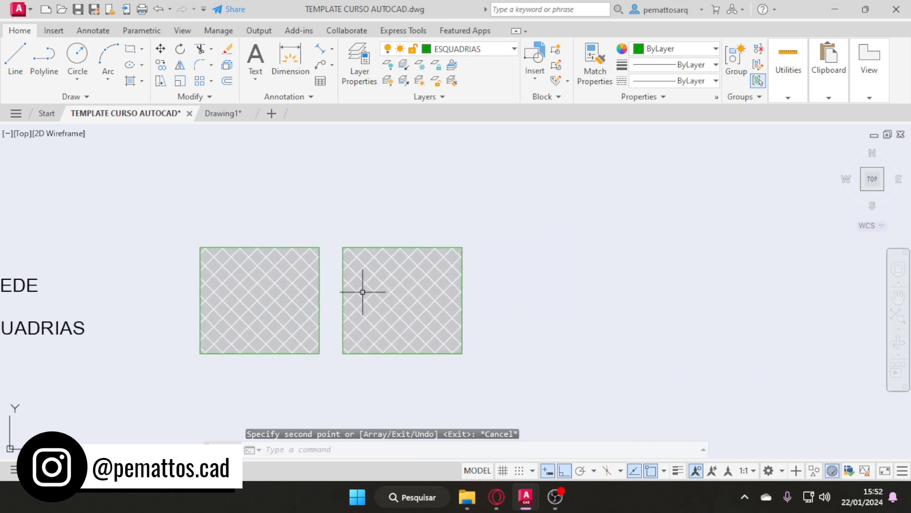
Copy the second hatched square with its outline to the right, keeping the same spacing as between the first two squares.
scroll(375, 291, down, 2)
scroll(351, 284, up, 2)
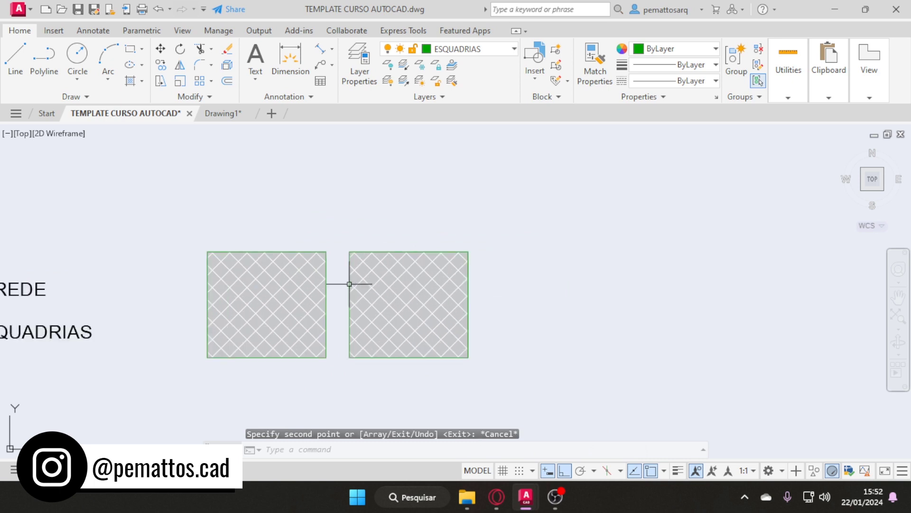
text(co)
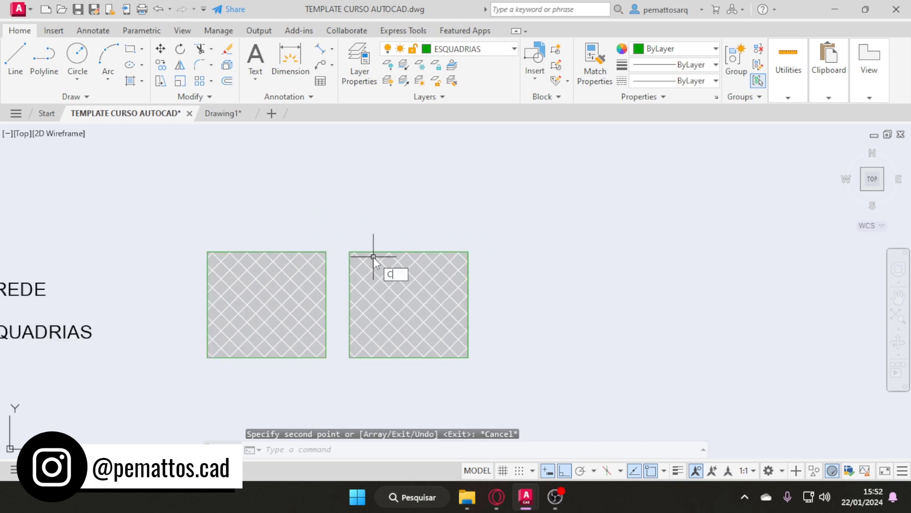
key(Return)
click(520, 382)
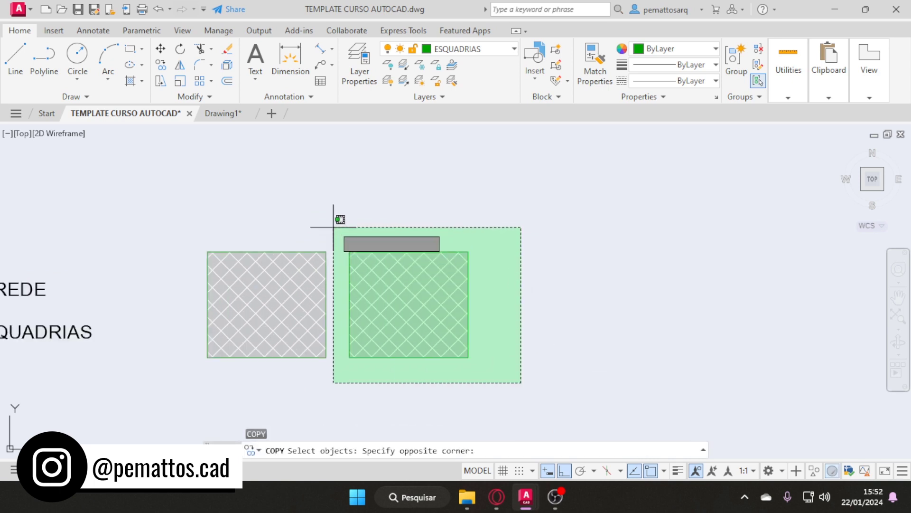
click(339, 223)
key(Return)
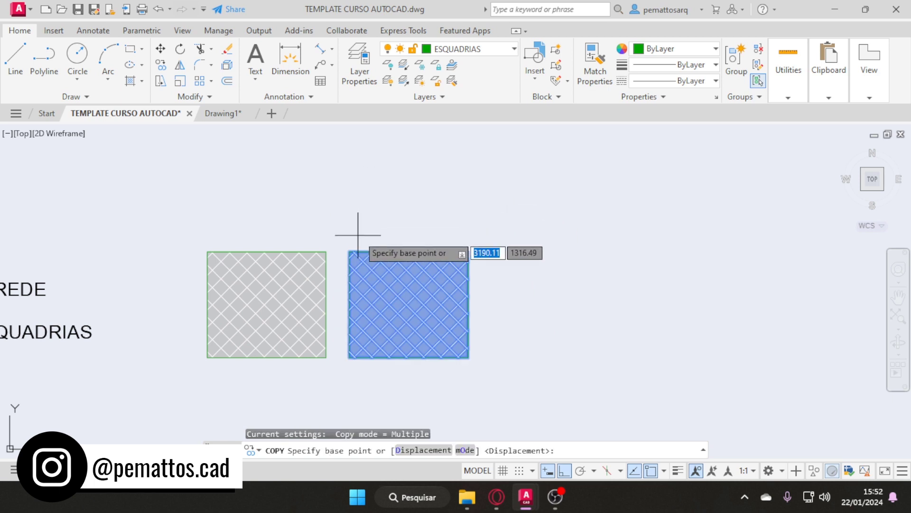
click(326, 252)
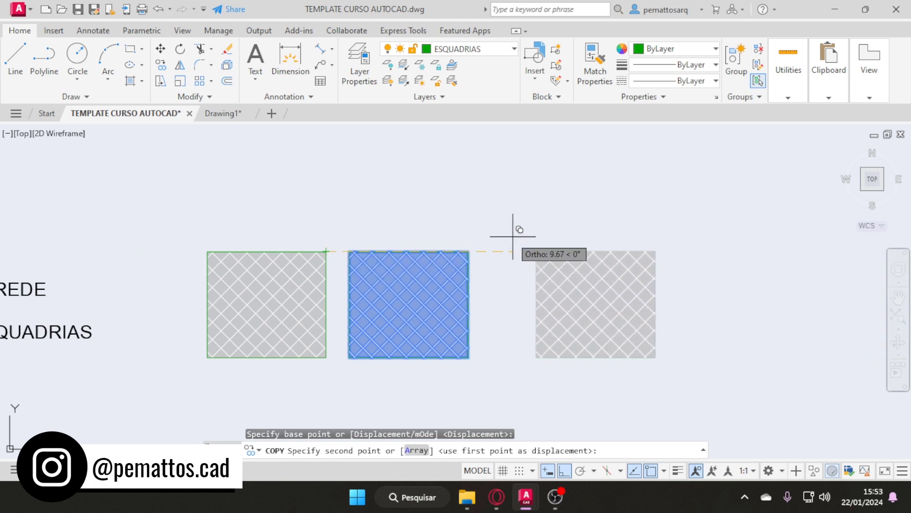
text(15)
key(Return)
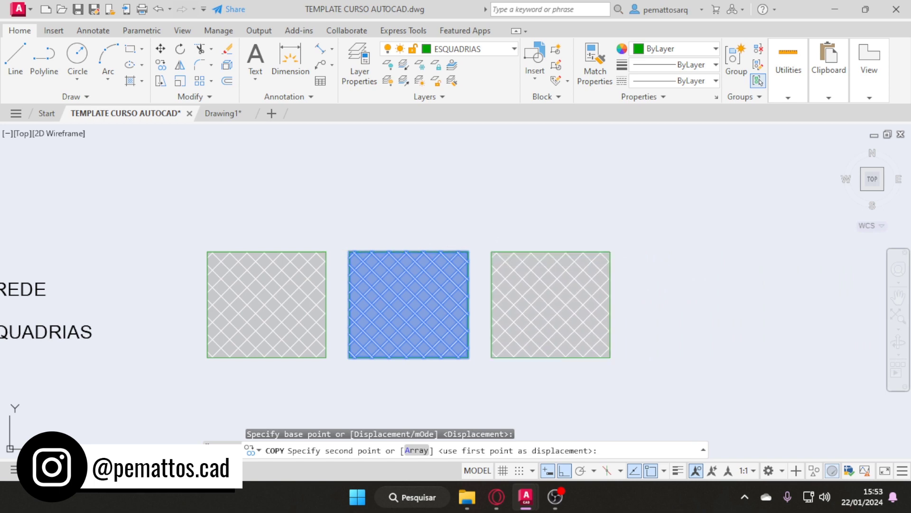
Place two more evenly spaced copies along the same line to complete a row of five hatched squares.
click(610, 252)
middle_drag(651, 248, 442, 223)
scroll(527, 228, down, 4)
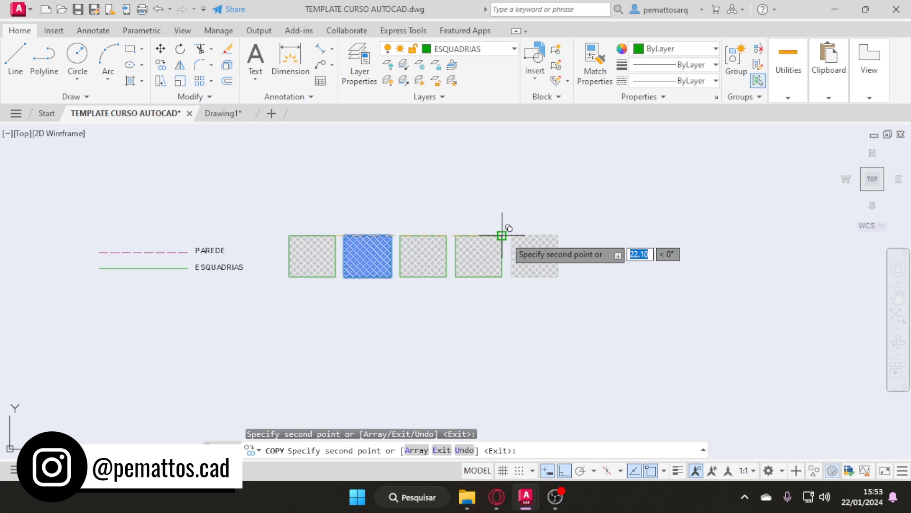
click(502, 235)
scroll(418, 240, up, 2)
key(Escape)
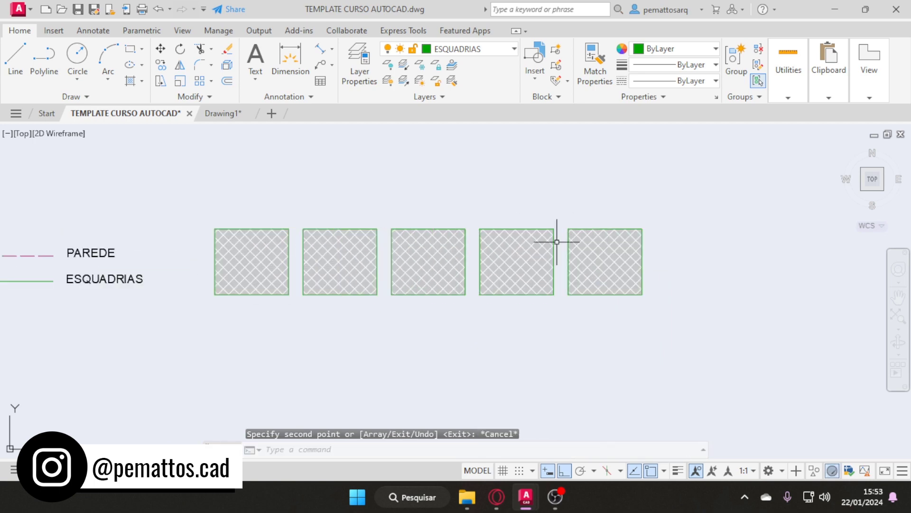
Change the second square's hatch to a Solid fill with color 122,175,223 and transparency 60.
middle_drag(367, 287, 397, 291)
scroll(346, 284, up, 2)
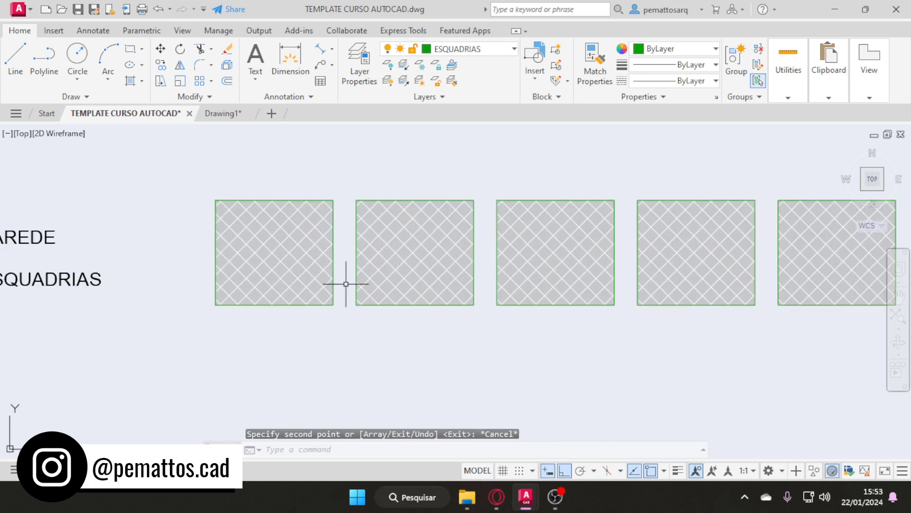
middle_drag(693, 264, 550, 271)
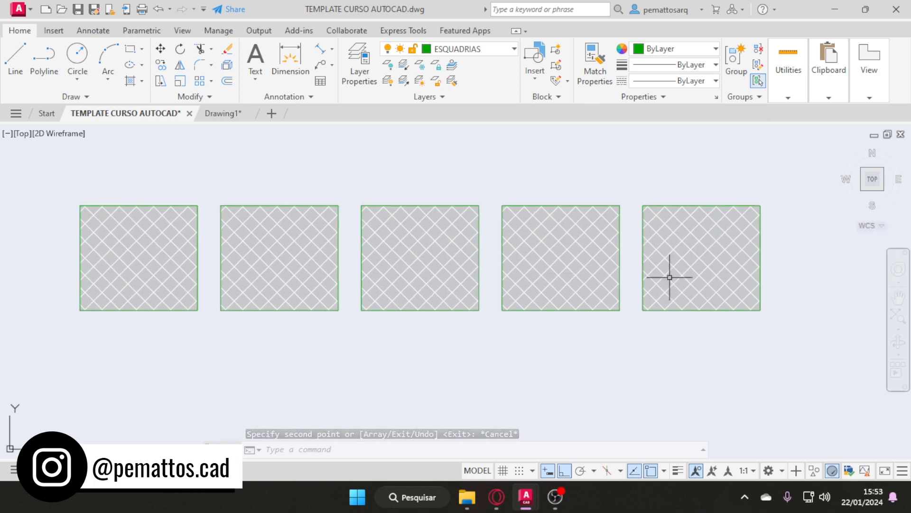
scroll(404, 281, down, 2)
middle_drag(319, 238, 337, 242)
scroll(299, 256, up, 2)
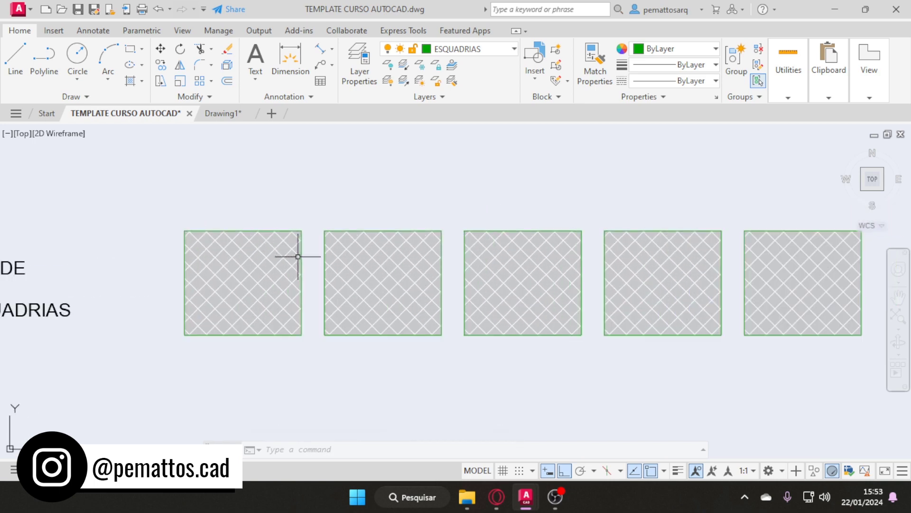
click(381, 270)
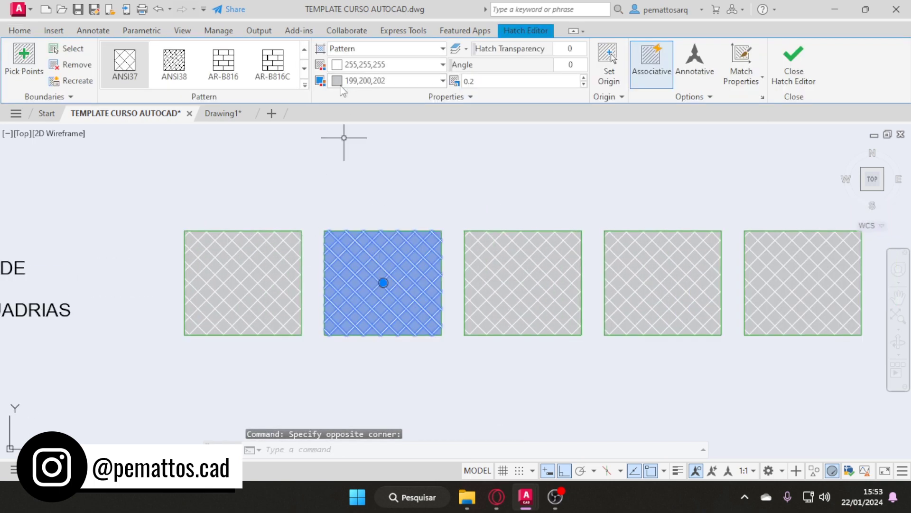
click(367, 48)
click(356, 66)
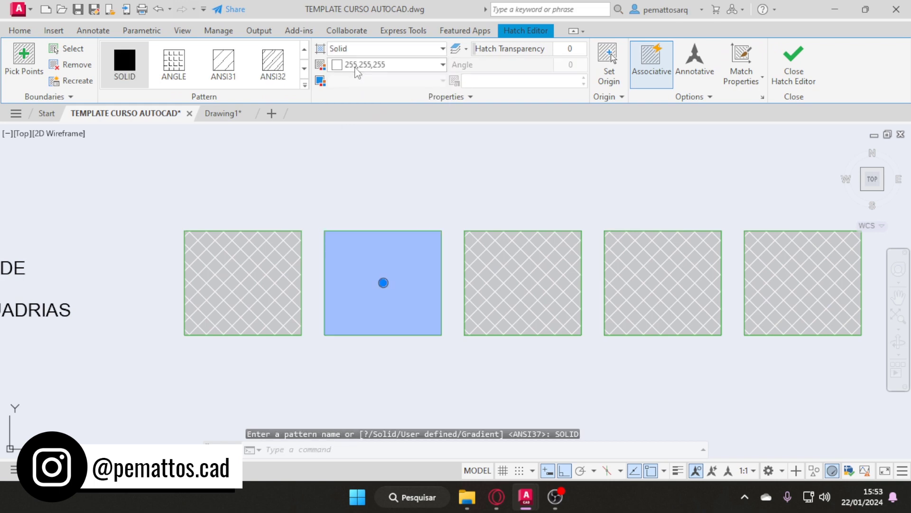
click(367, 66)
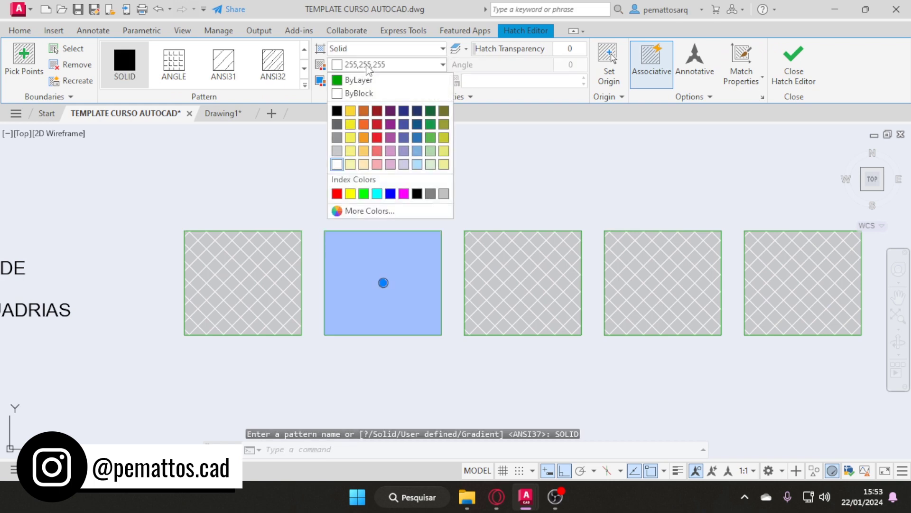
click(416, 151)
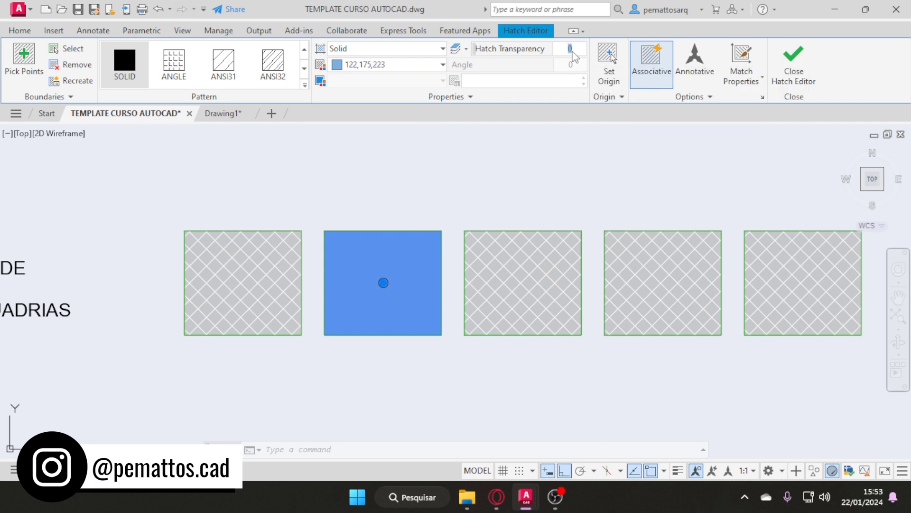
key(Return)
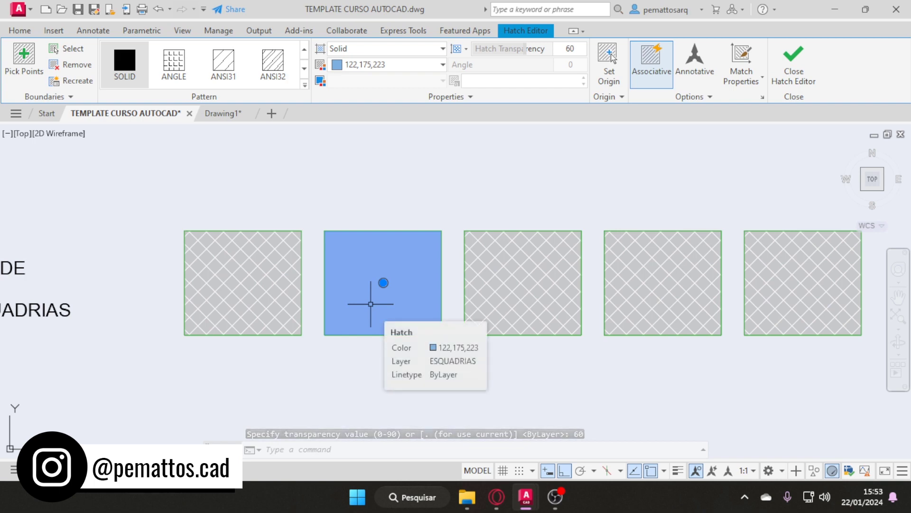
key(Escape)
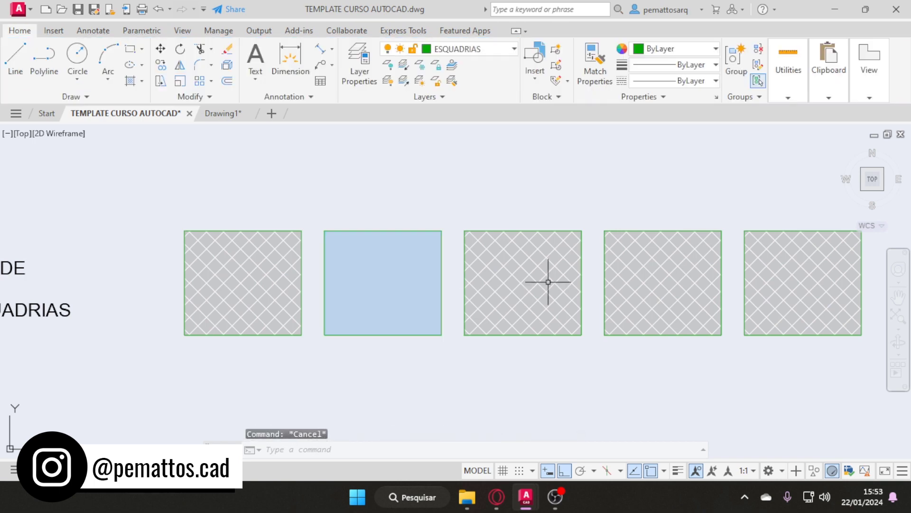
Change the third square's hatch to a Gradient fill using the GR_CYLIN pattern.
click(525, 248)
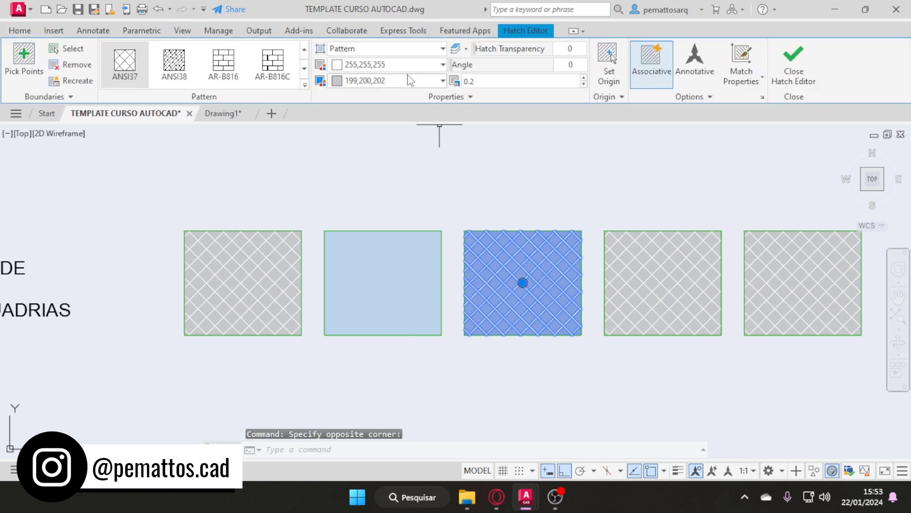
click(360, 49)
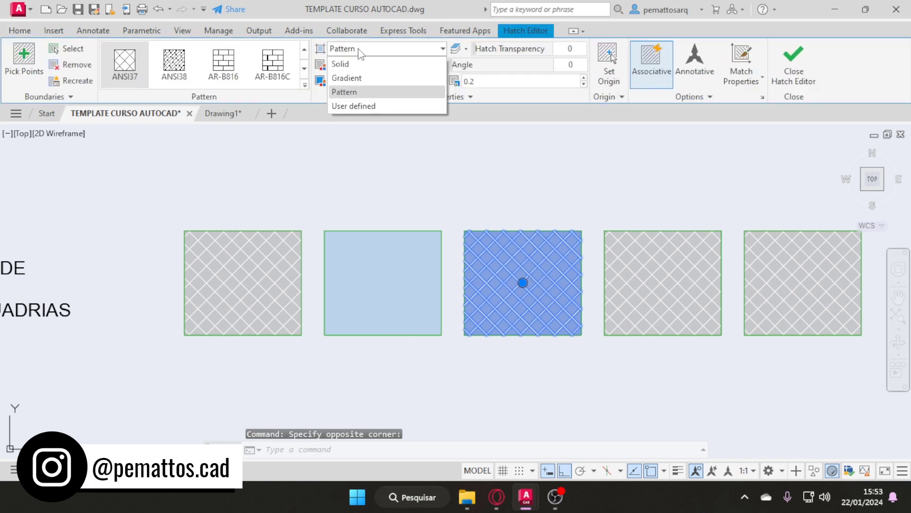
click(347, 78)
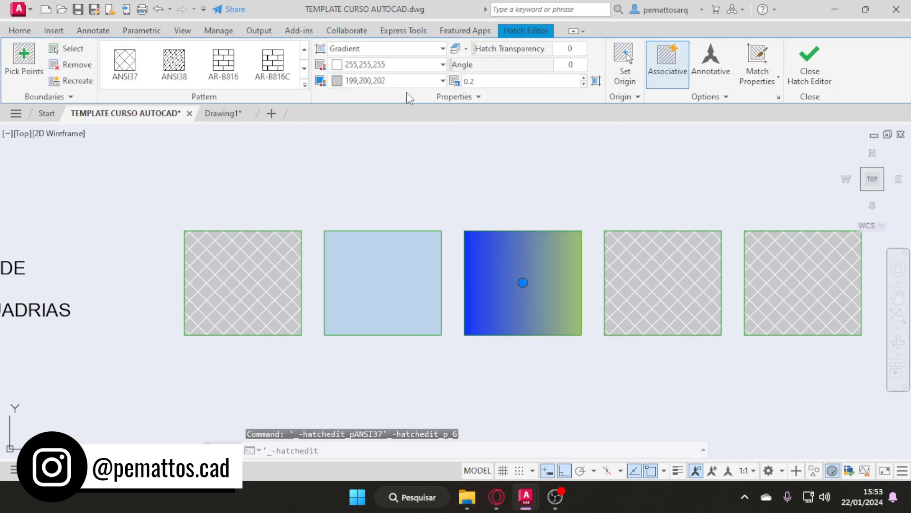
click(304, 86)
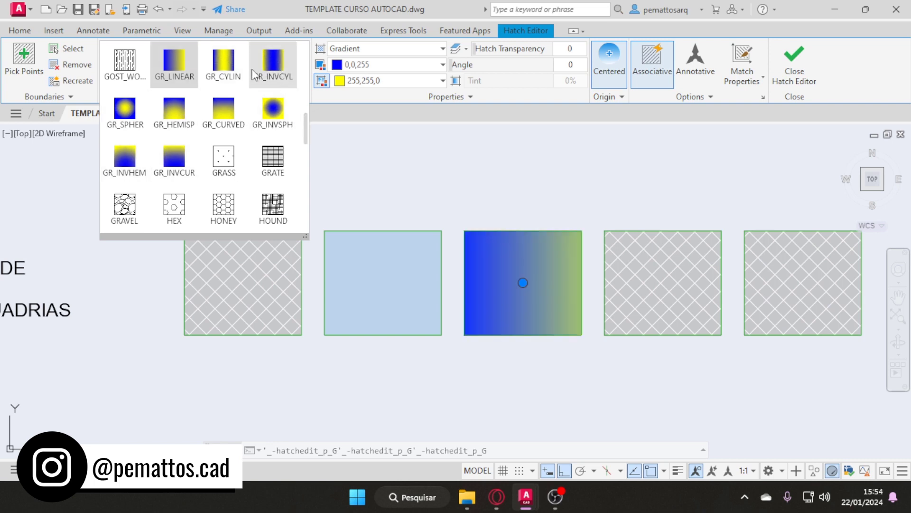
click(228, 66)
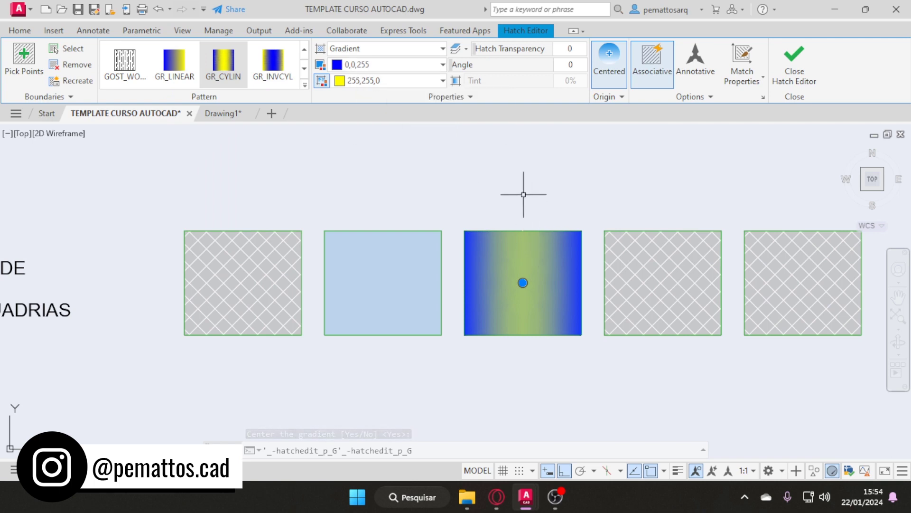
key(Escape)
Recolor the third square's gradient with red as the first color and pale yellow 248,246,176 as the second.
click(507, 276)
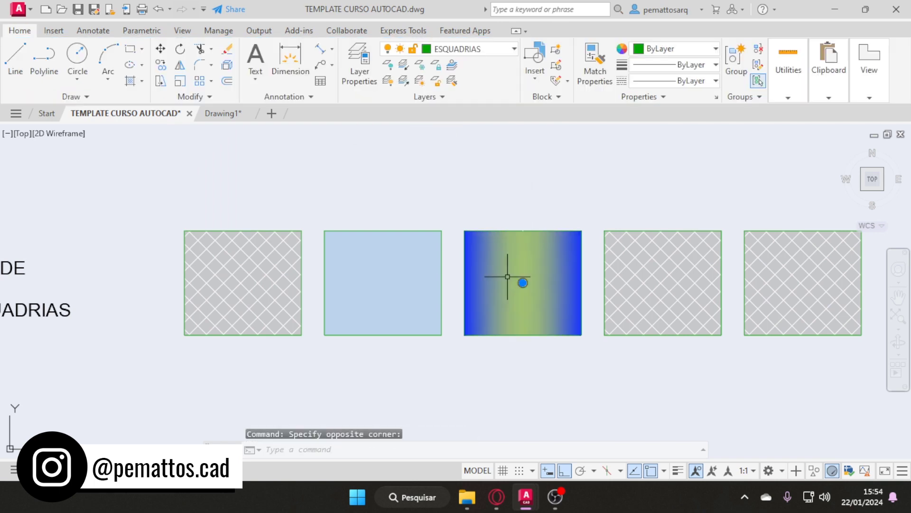
click(352, 81)
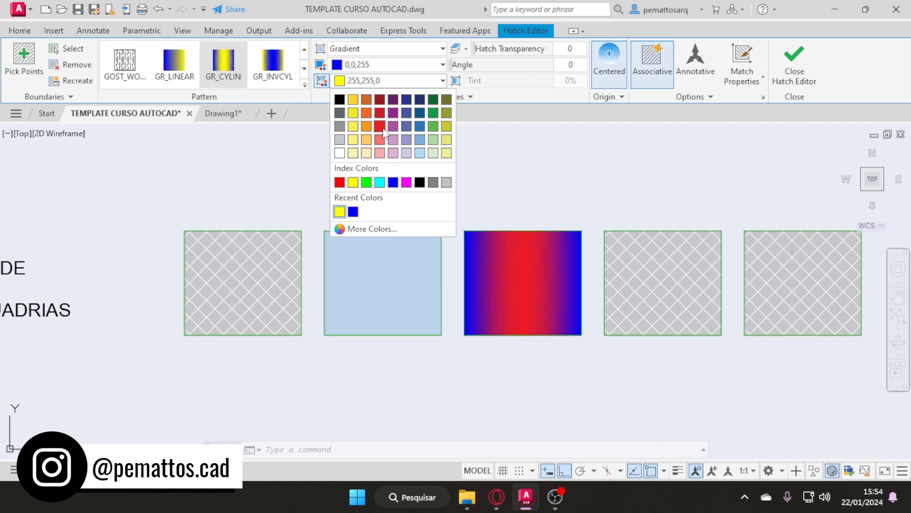
click(353, 152)
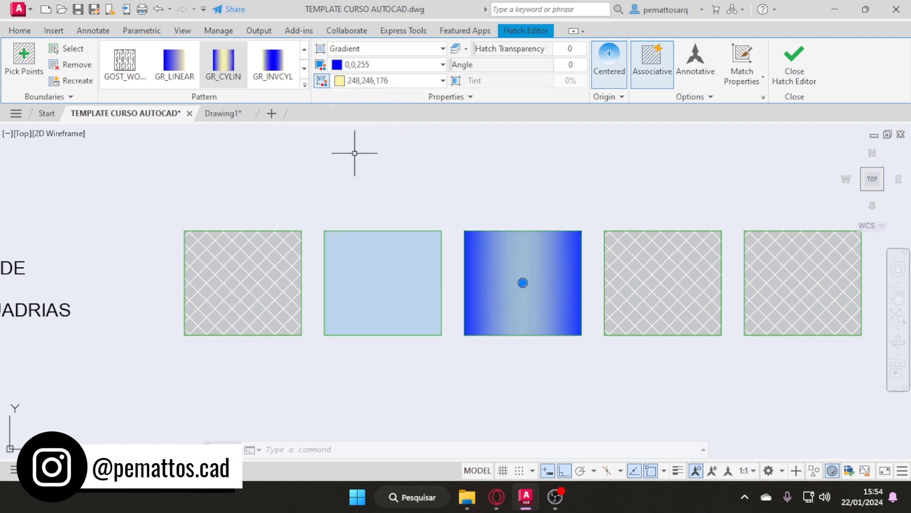
click(361, 67)
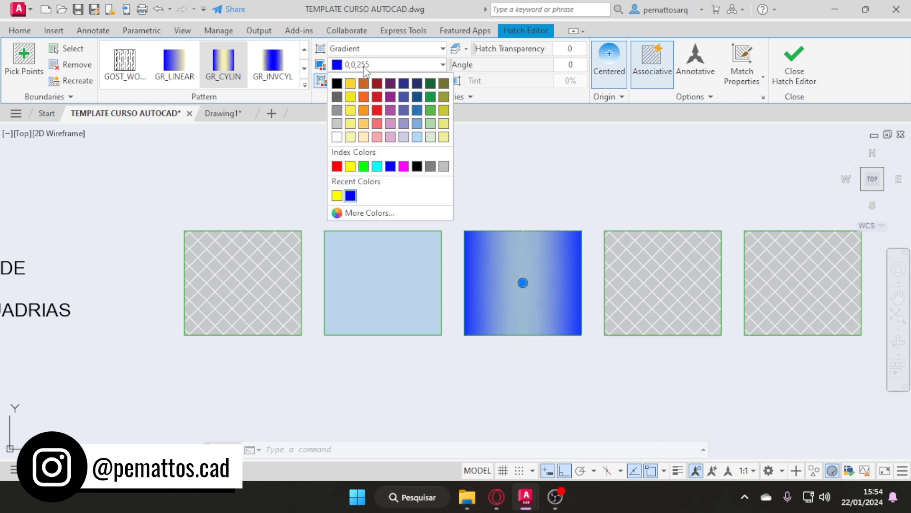
click(373, 100)
key(Escape)
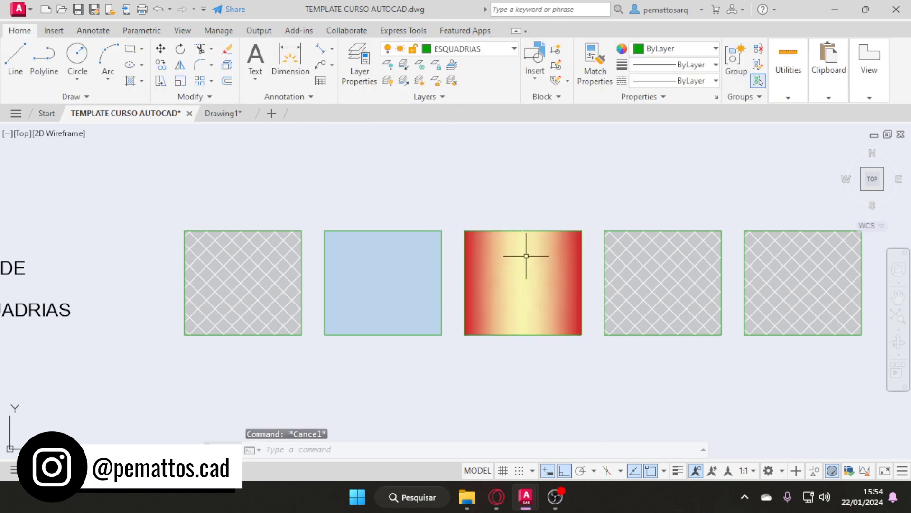
Change the fourth square's hatch pattern to AR-CONC.
mouse_move(525, 256)
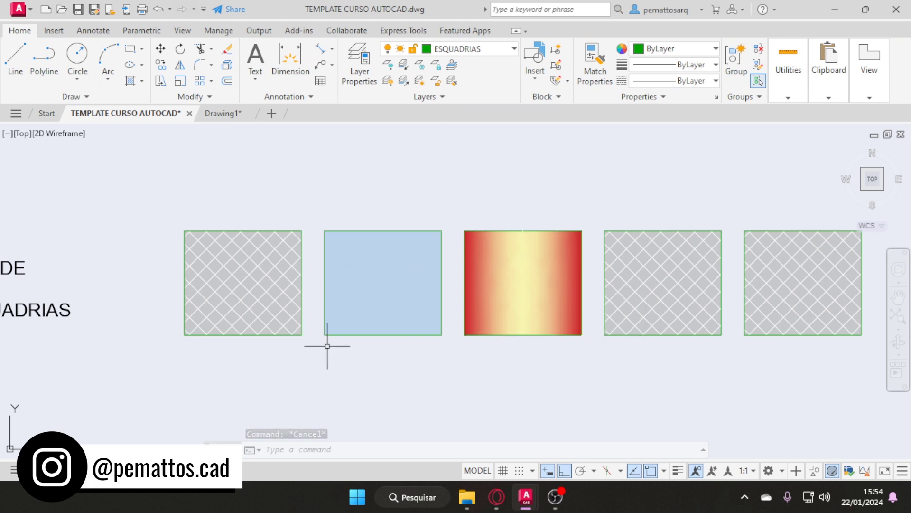
click(613, 285)
click(617, 289)
middle_drag(619, 290, 478, 299)
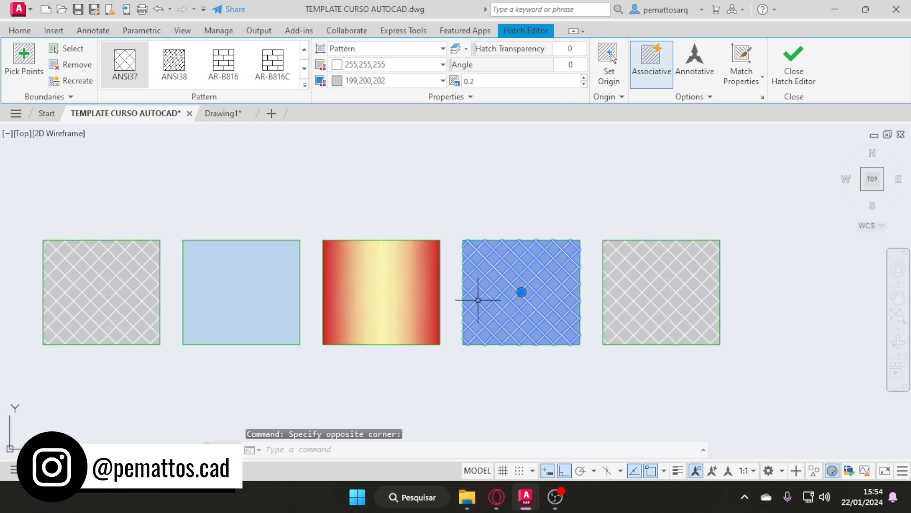
click(305, 85)
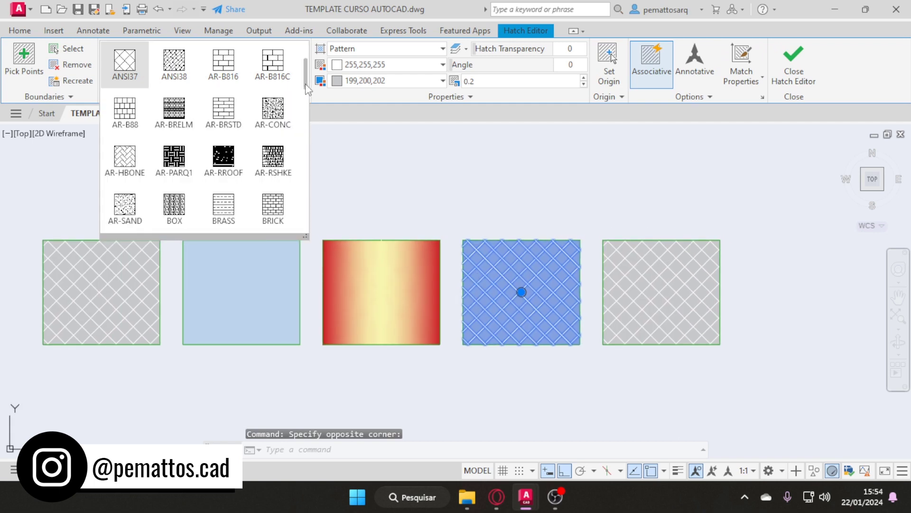
click(287, 116)
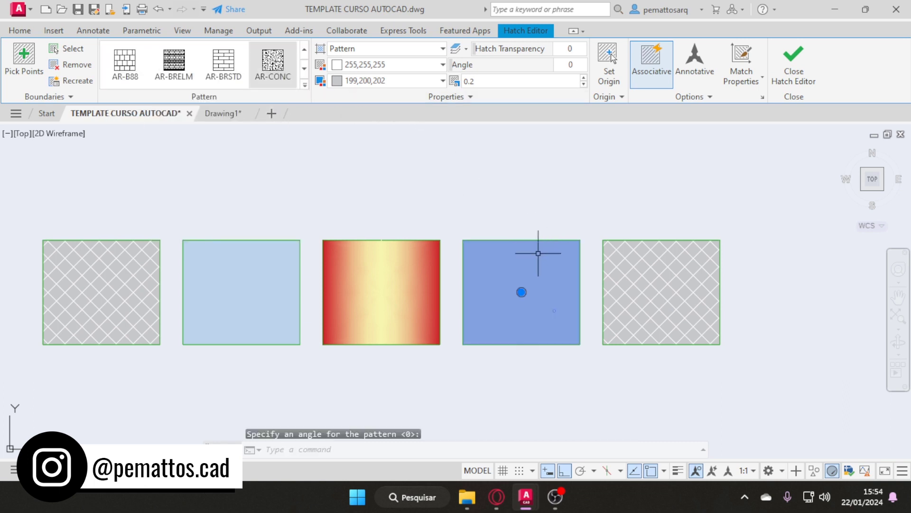
click(282, 64)
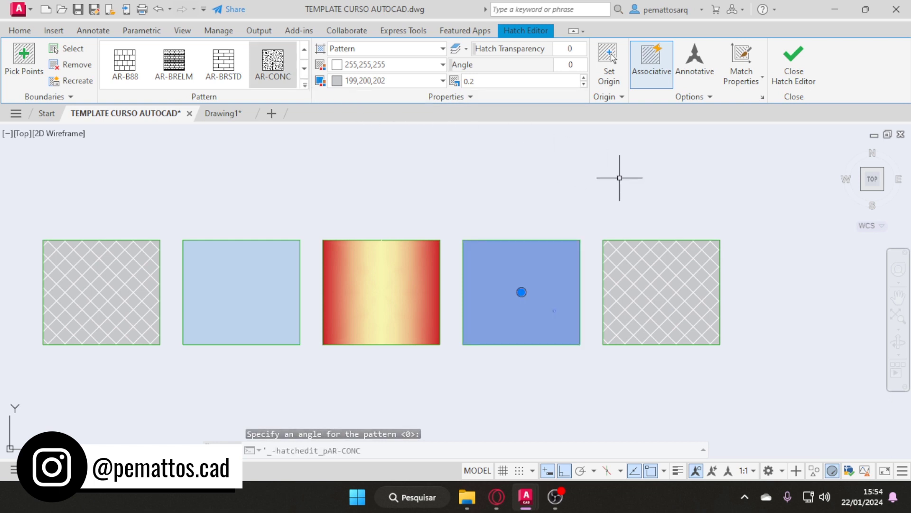
Try pattern scales of 0.5 and 1 on the fourth square's AR-CONC hatch and inspect the fill up close.
click(484, 81)
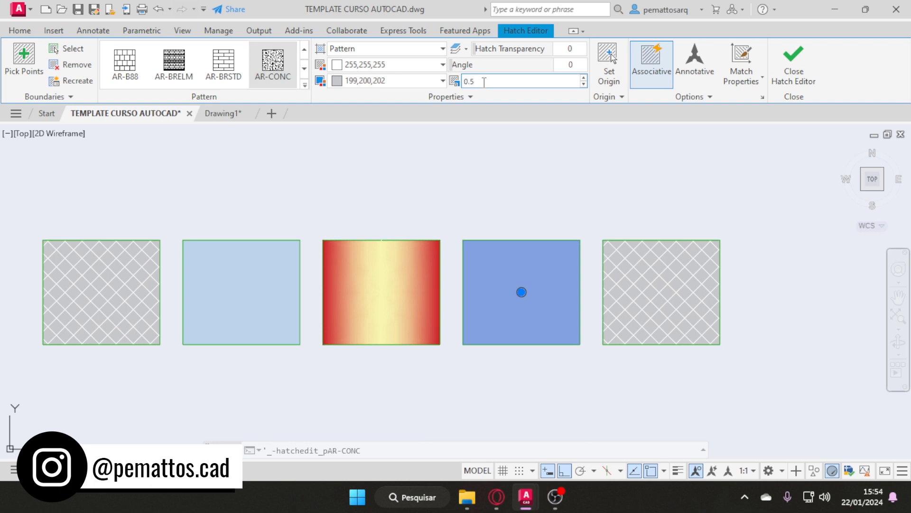
scroll(606, 189, up, 2)
click(494, 82)
text(1)
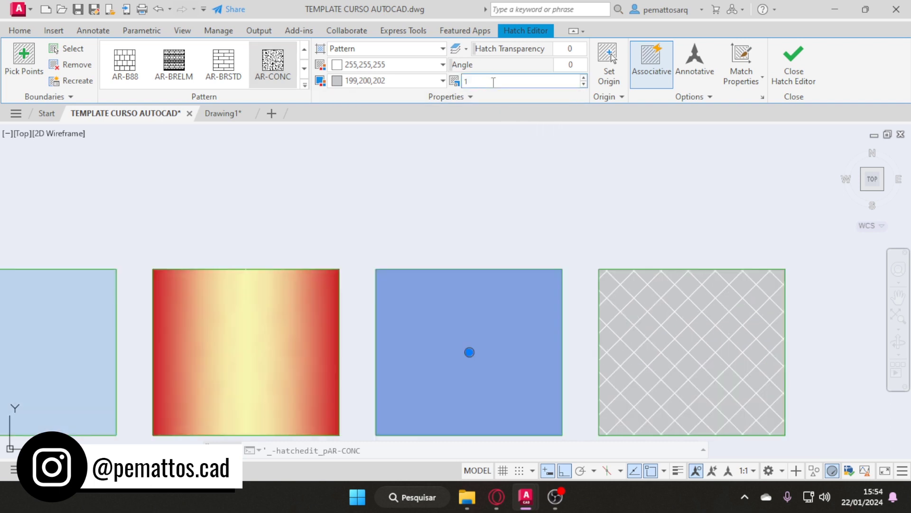
key(Escape)
scroll(491, 285, up, 4)
scroll(482, 319, down, 4)
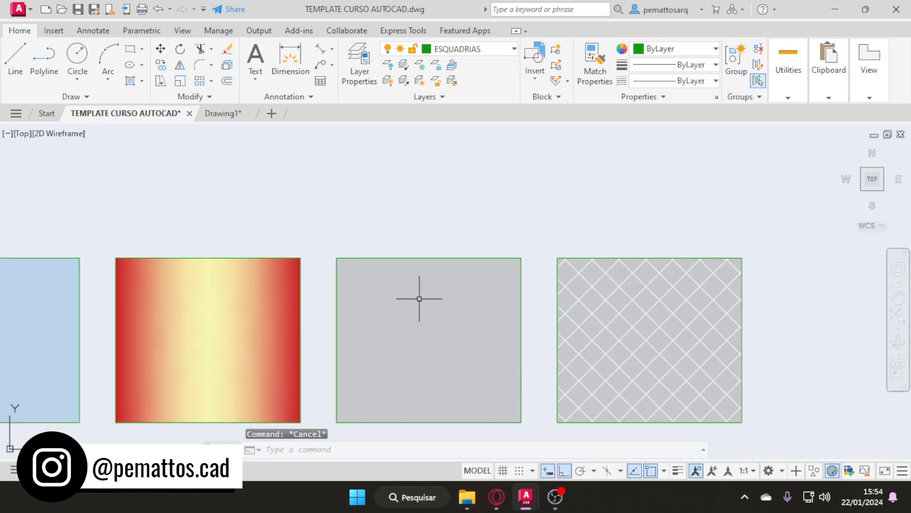
Set the hatch color of the fourth square's AR-CONC fill to black 0,0,0.
click(420, 297)
click(442, 65)
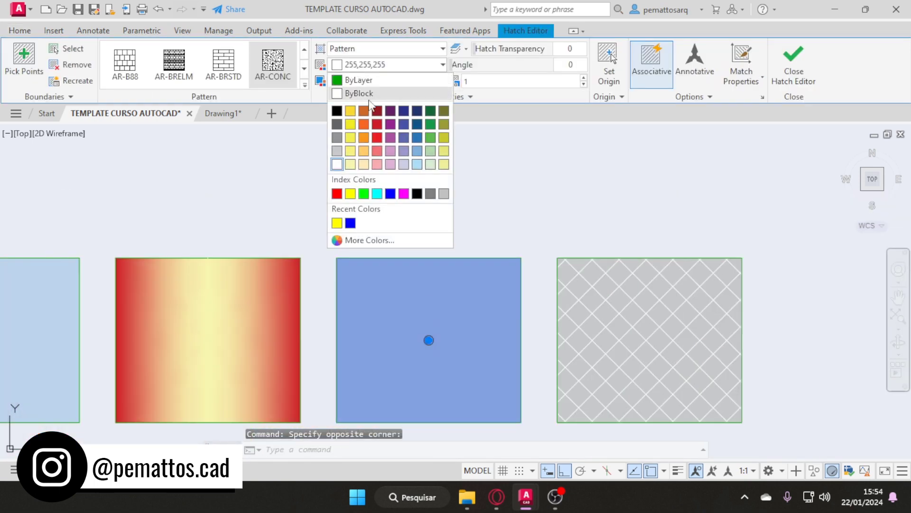
click(337, 112)
scroll(456, 256, down, 2)
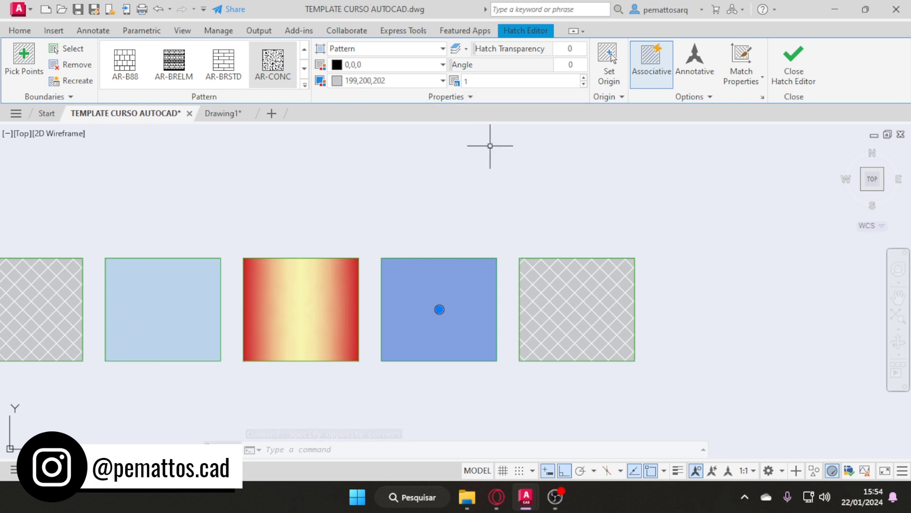
Try moving the fourth square's concrete hatch straight up out of its boundary, and undo the move.
click(441, 311)
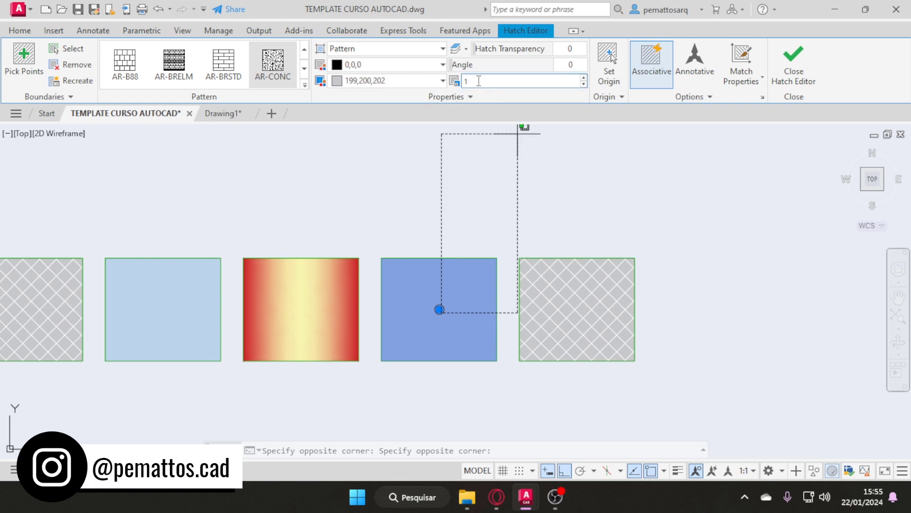
click(446, 308)
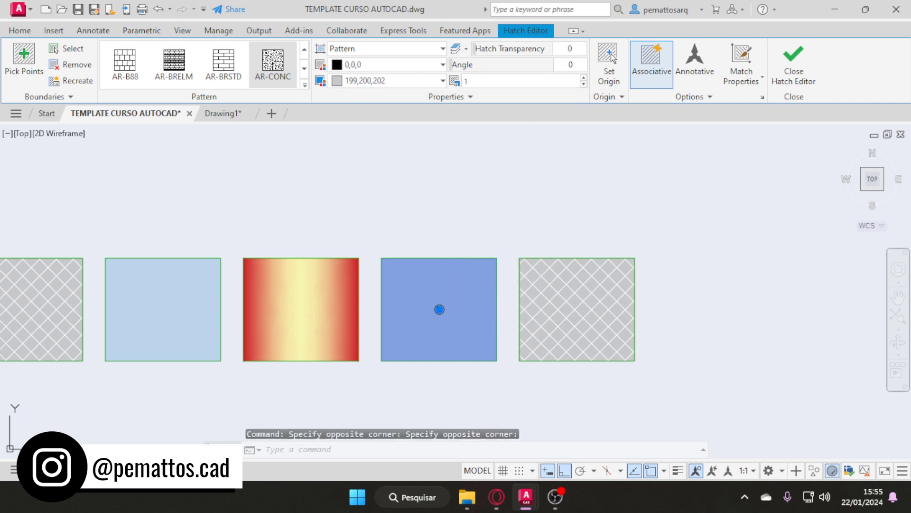
click(439, 309)
click(437, 137)
mouse_move(437, 137)
middle_down()
mouse_move(437, 199)
mouse_move(497, 209)
mouse_move(443, 241)
middle_up()
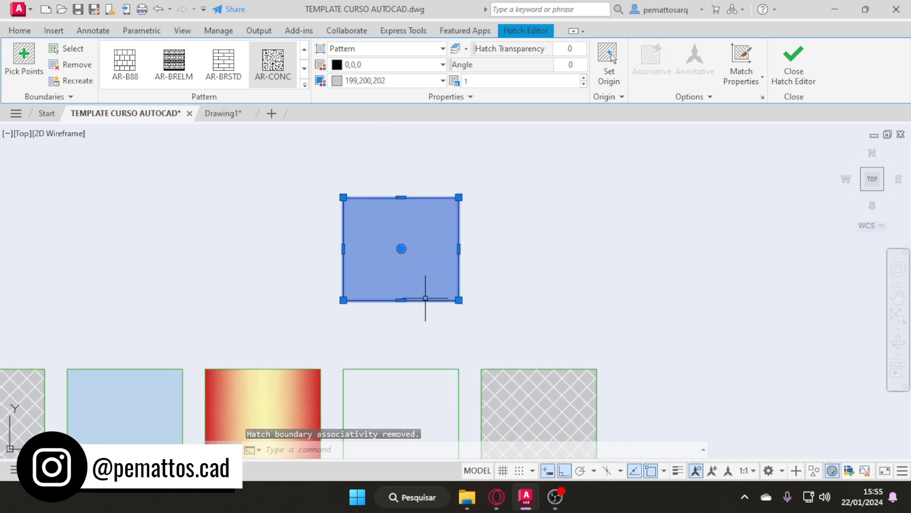
key(ctrl+z)
key(ctrl+z)
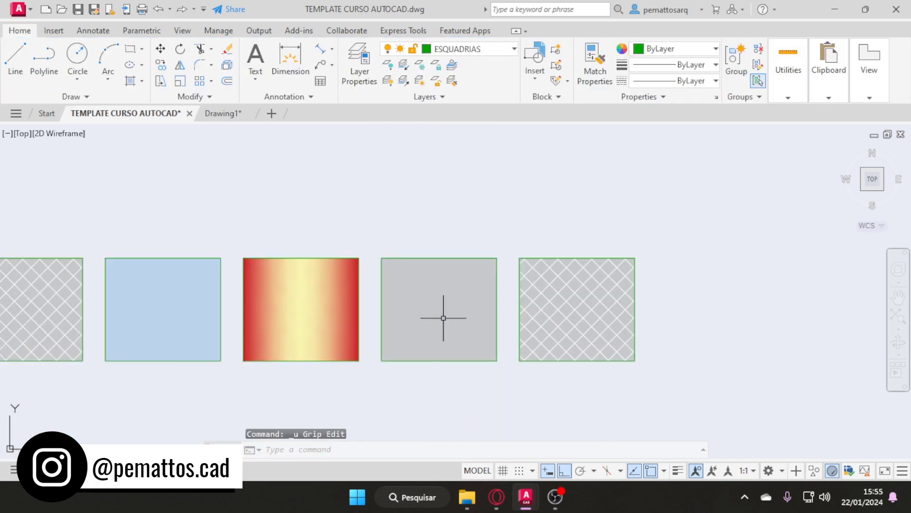
Move the fourth square's concrete hatch straight up, clear of its boundary, about 8.6 units.
click(441, 314)
click(439, 309)
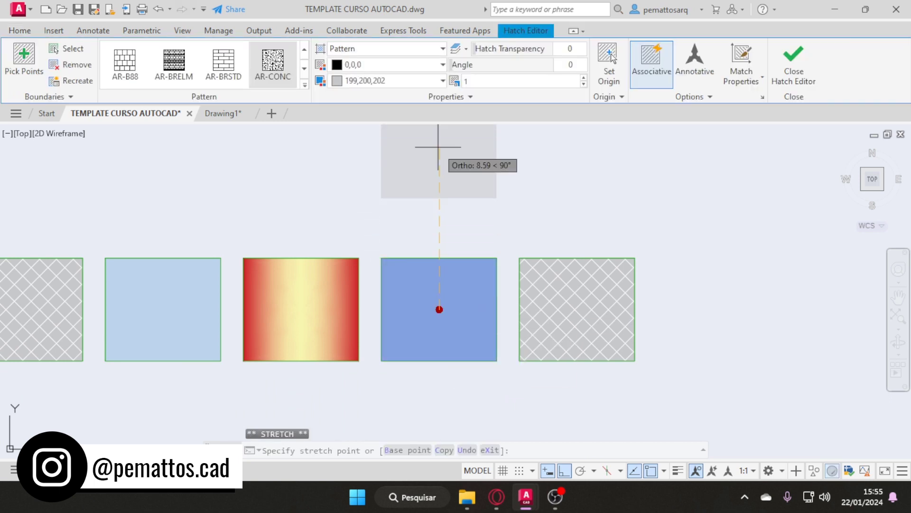
click(437, 146)
middle_drag(437, 147, 424, 259)
Stretch the four corners of the detached concrete hatch outward into a larger irregular quadrilateral.
click(467, 204)
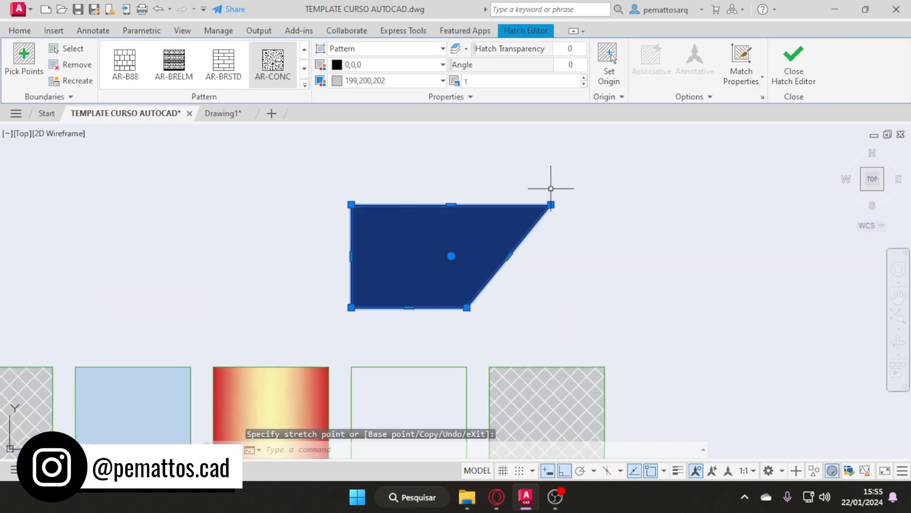
click(351, 204)
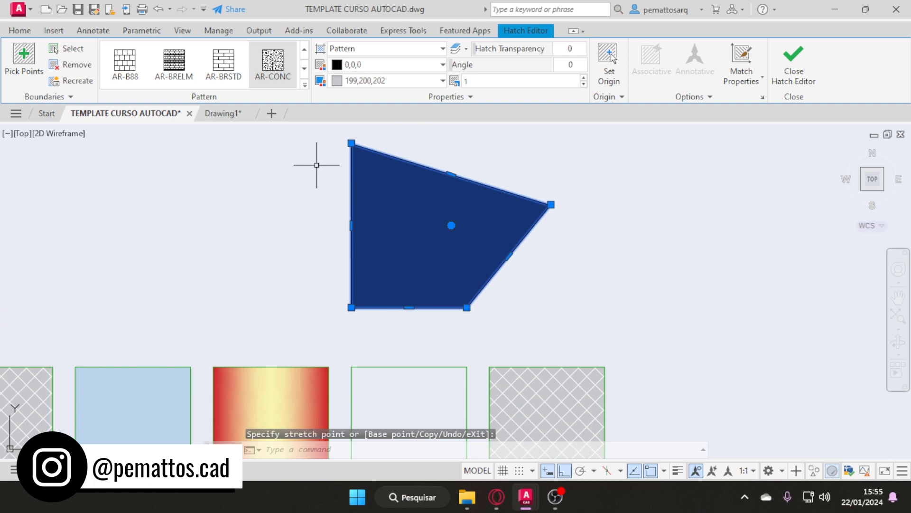
click(351, 307)
click(213, 308)
click(467, 307)
click(590, 307)
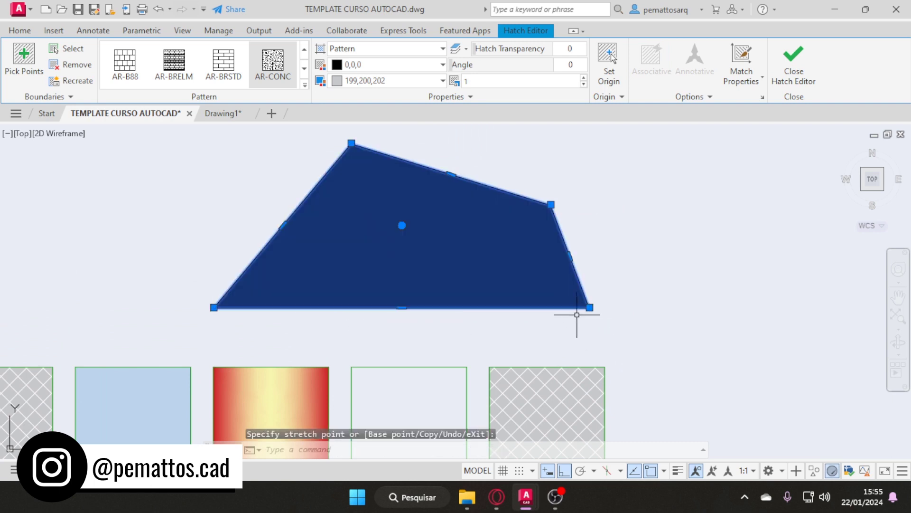
Try much smaller pattern scales on the detached AR-CONC hatch, starting with 0.1.
click(503, 231)
click(494, 84)
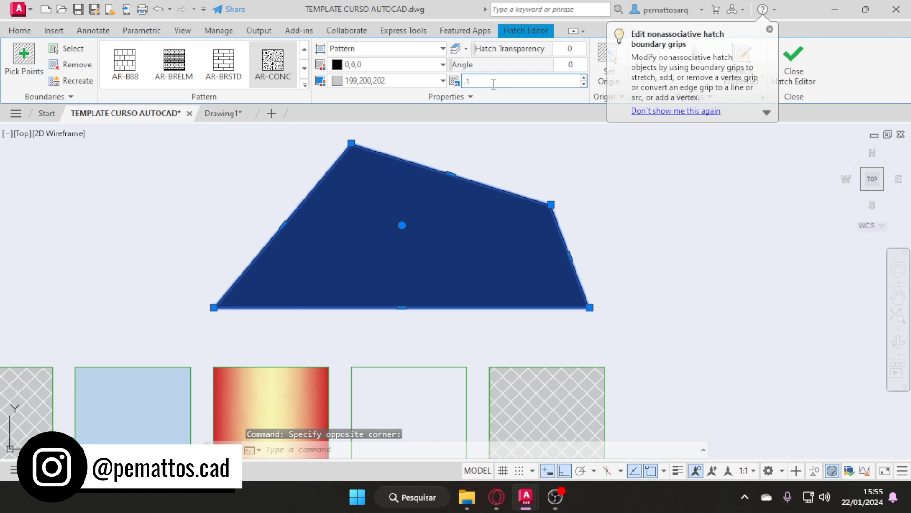
text(,1)
key(Return)
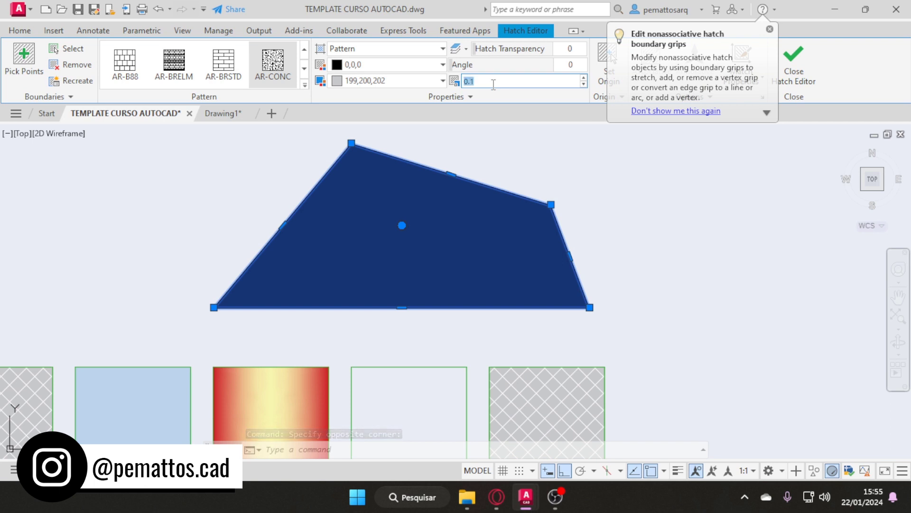
text(0,01)
key(Return)
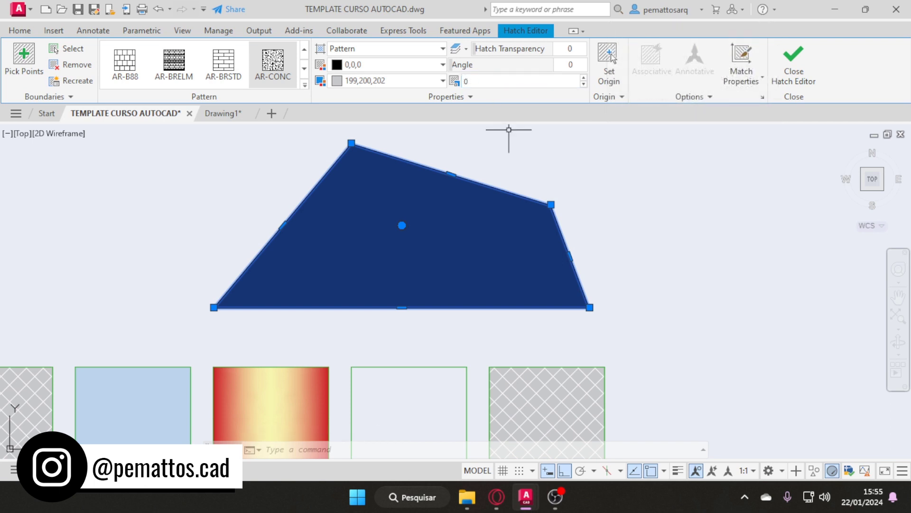
Stretch the detached hatch's upper-right corner upward and inspect its concrete pattern up close.
click(550, 204)
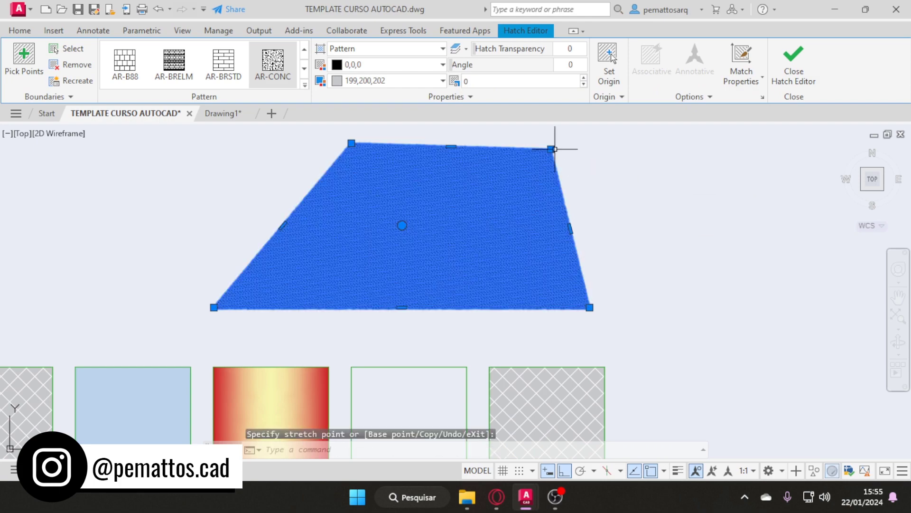
scroll(399, 199, up, 5)
key(Escape)
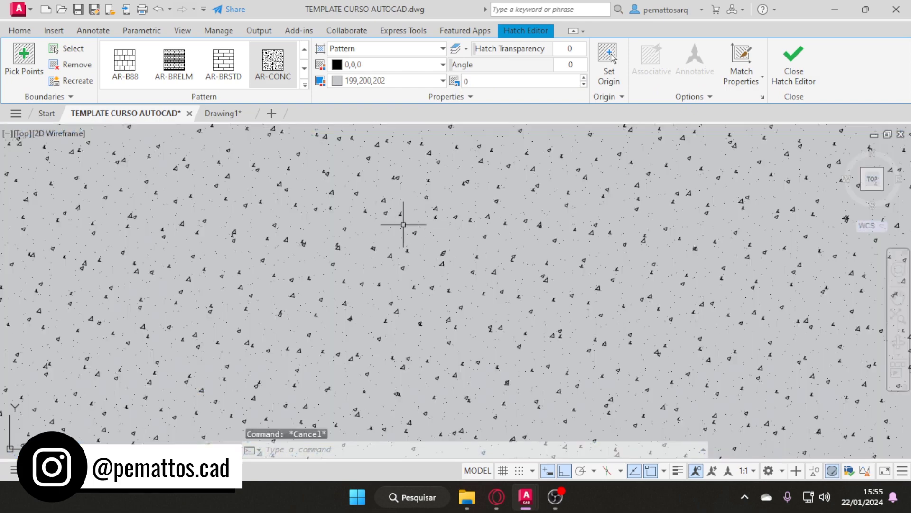
scroll(403, 224, down, 5)
Set the detached AR-CONC hatch's pattern scale to .01 and check the fill against the swatch row.
click(431, 235)
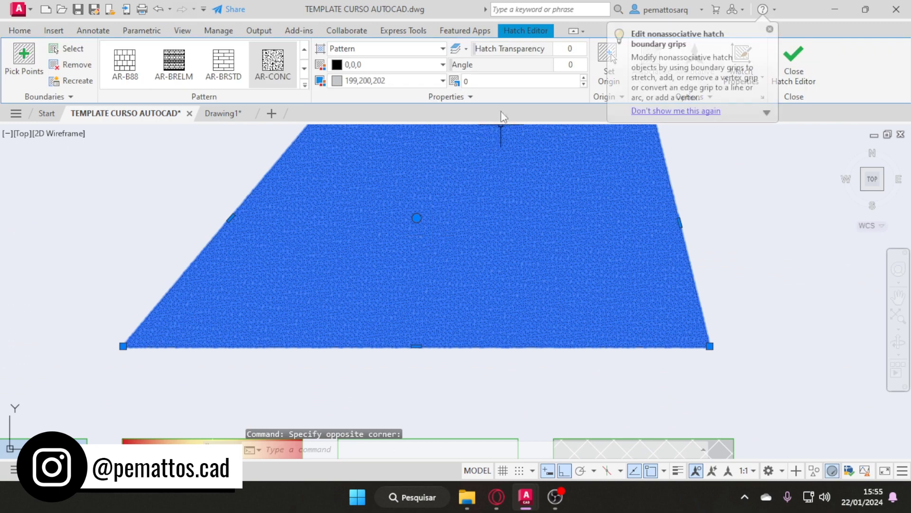
click(496, 82)
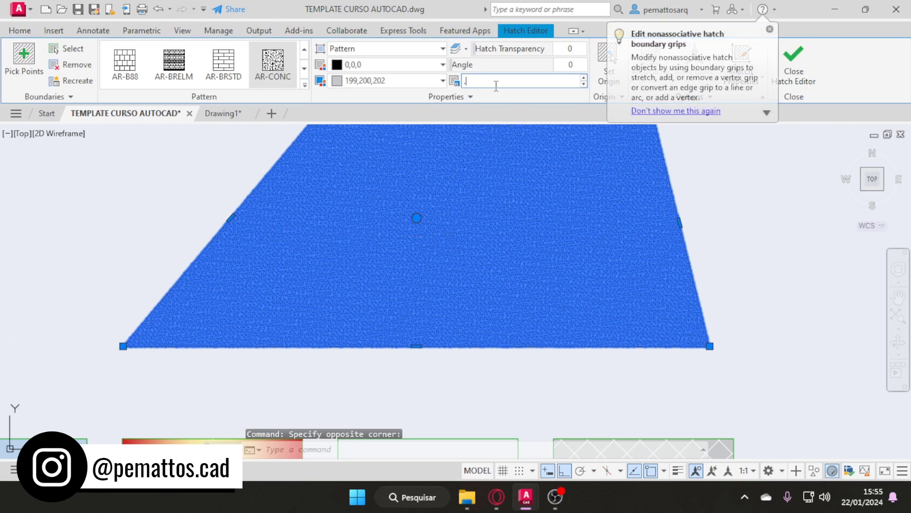
text(.0005)
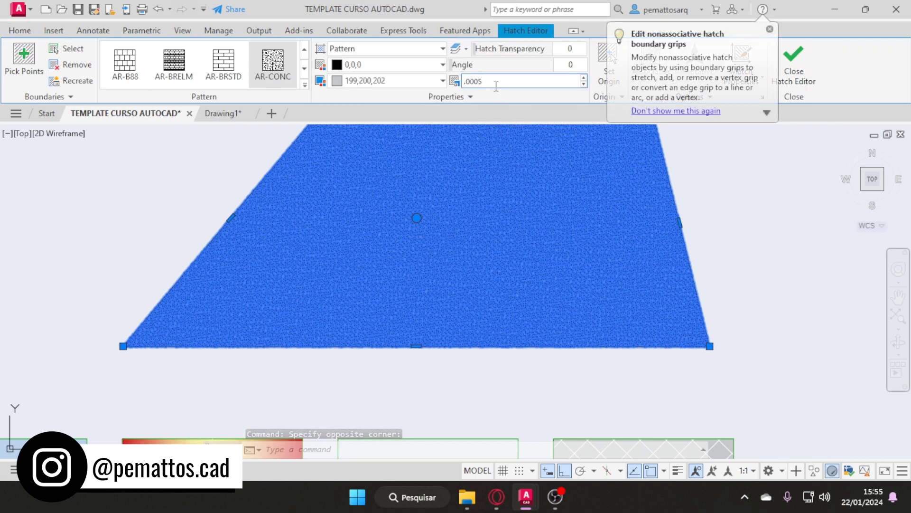
key(BackSpace)
key(BackSpace)
key(BackSpace)
text(1)
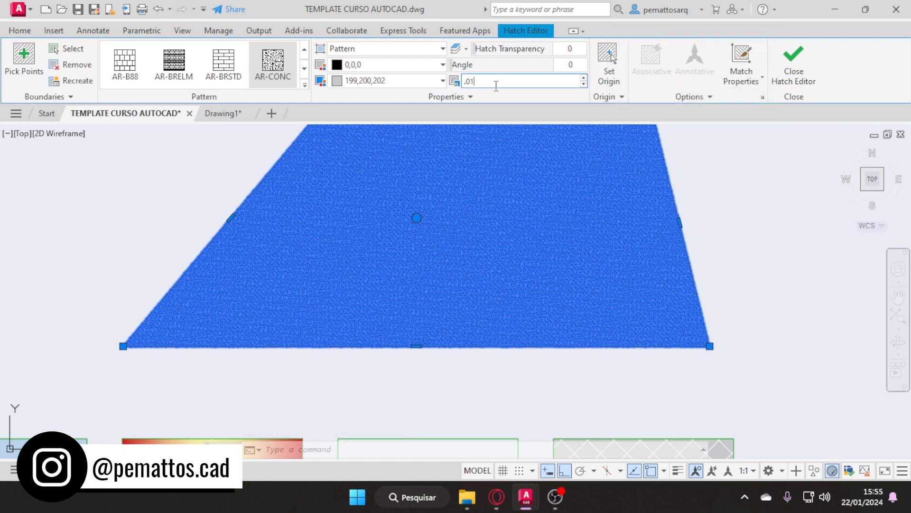
key(Return)
scroll(450, 285, down, 3)
key(Escape)
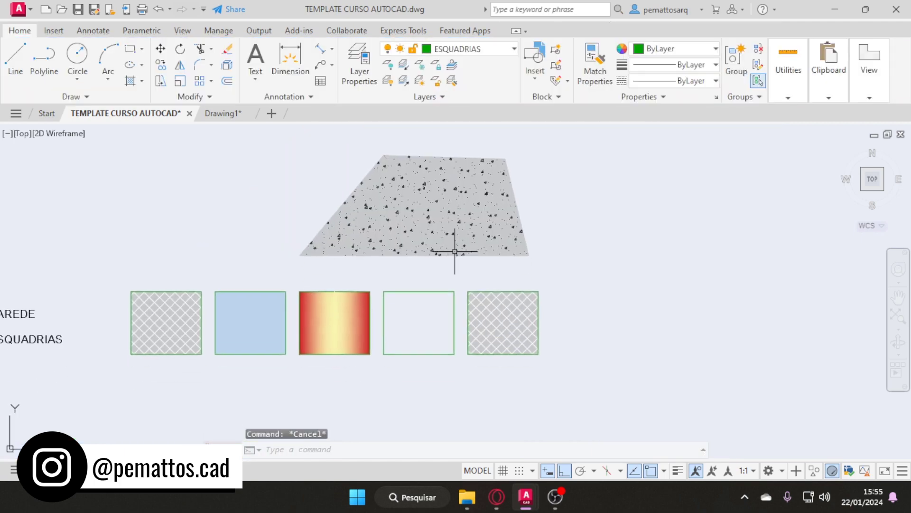
scroll(449, 272, up, 2)
scroll(447, 278, down, 2)
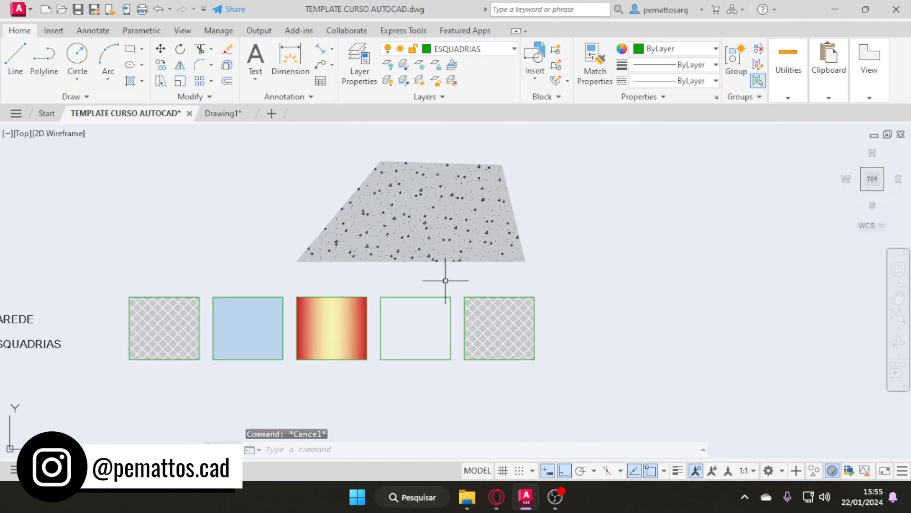
Hatch the empty fourth square with the AR-CONC pattern.
text(h)
key(Return)
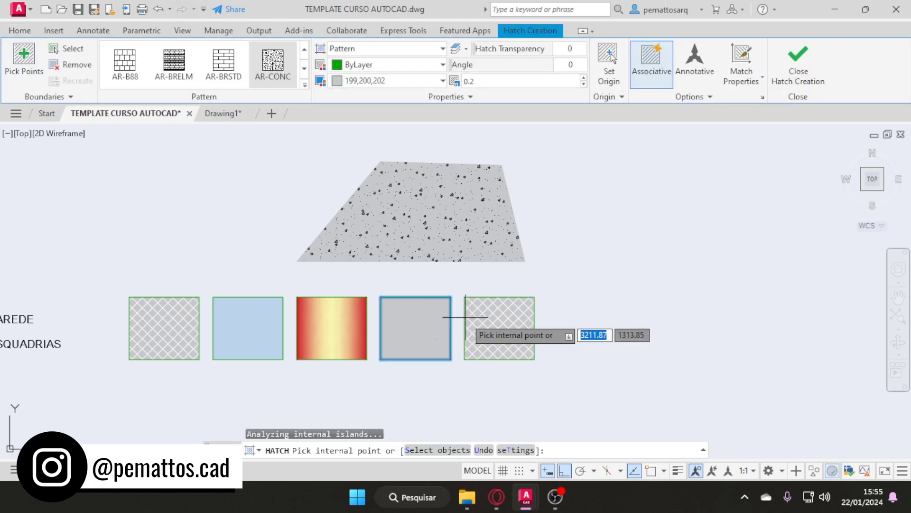
key(Escape)
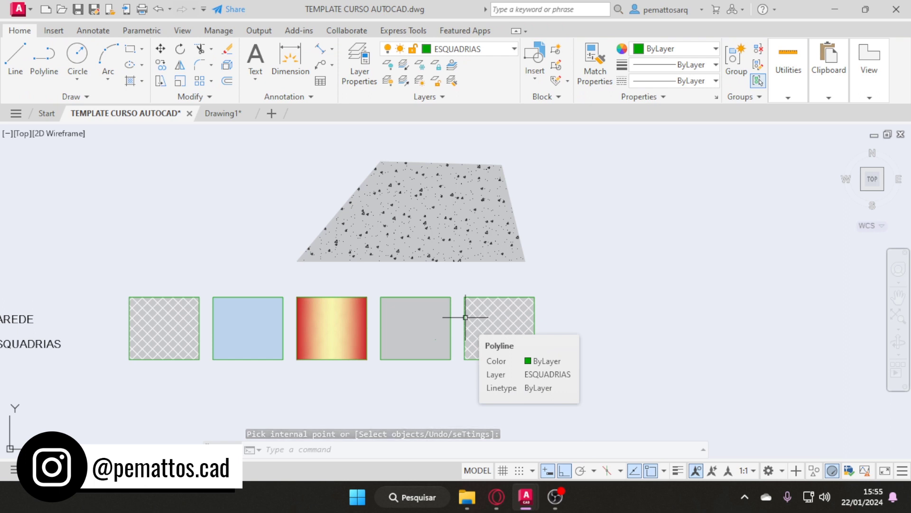
Match the properties of the detached concrete hatch onto the fourth square's new hatch.
text(MA)
key(Return)
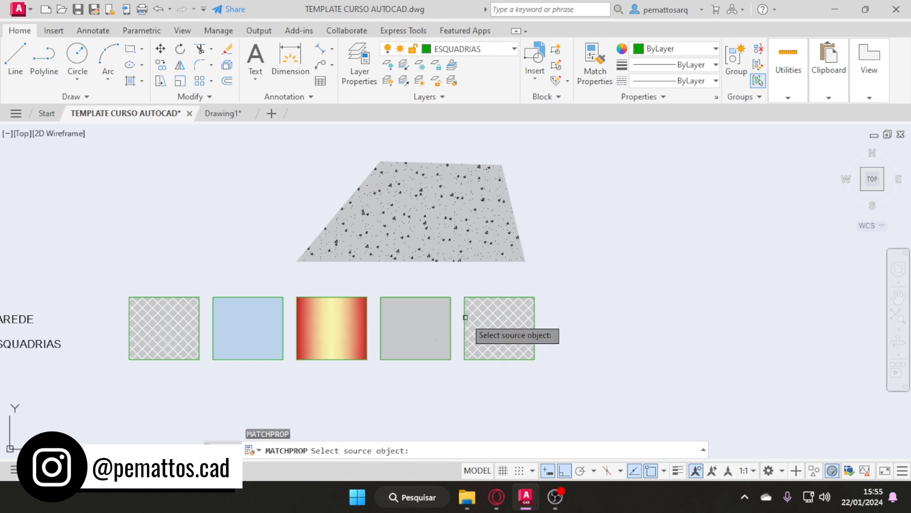
click(437, 259)
click(415, 327)
key(Return)
Delete the detached concrete hatch above the swatch row.
click(496, 291)
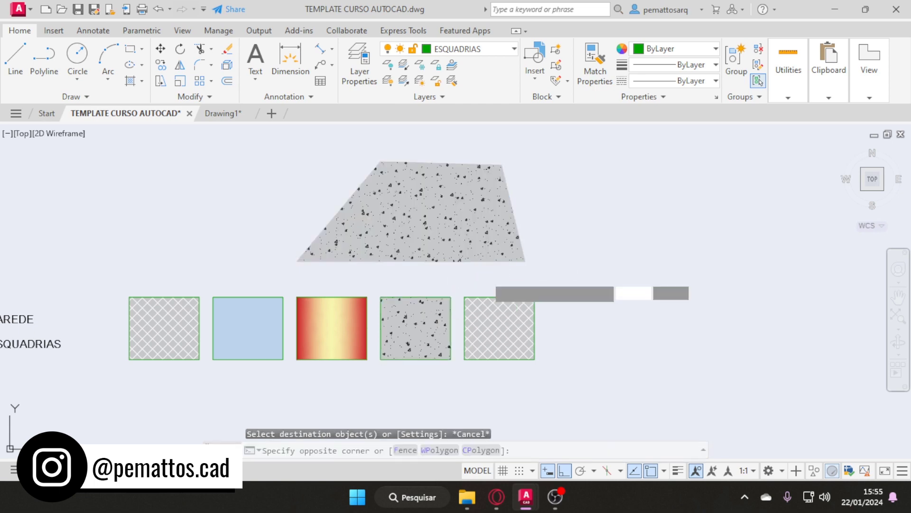
click(455, 232)
key(Delete)
Copy the PAREDE label to just above the first hatch square, with Ortho off for free placement.
scroll(458, 227, down, 3)
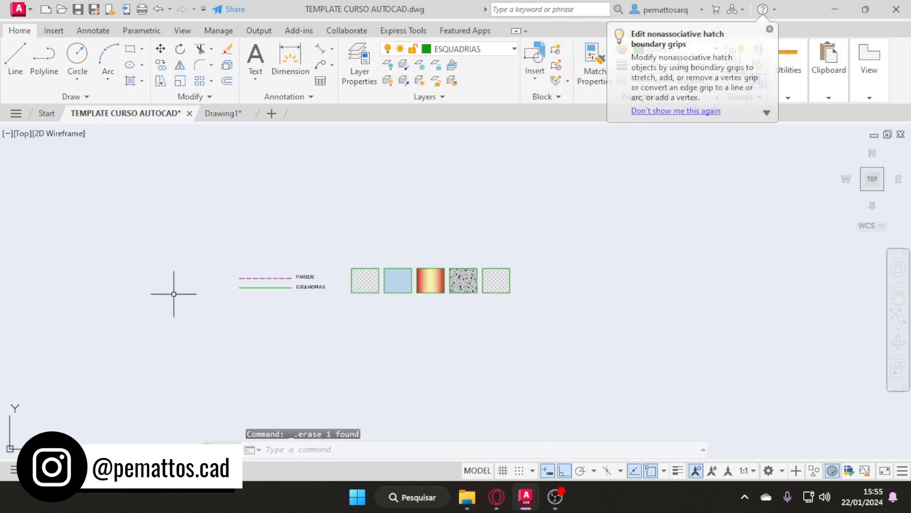
scroll(256, 275, up, 6)
text(co)
key(Return)
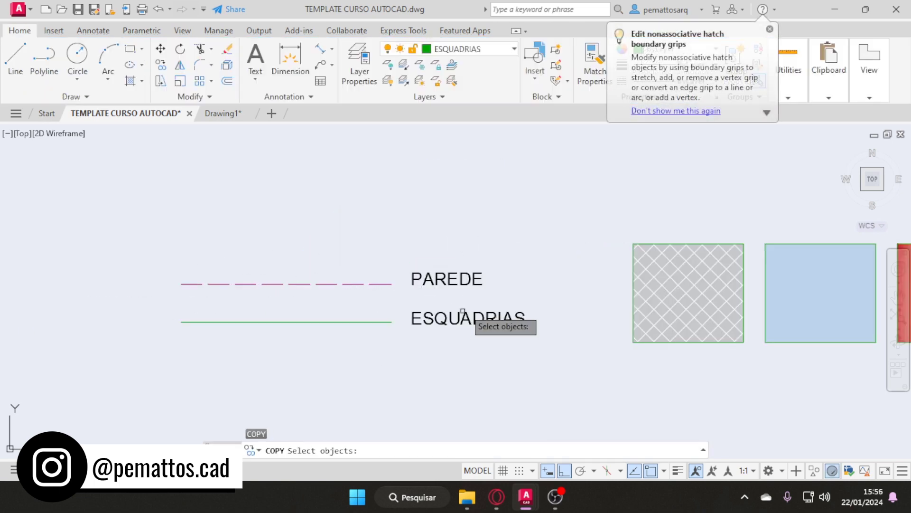
click(465, 310)
click(436, 253)
key(Return)
click(458, 280)
middle_drag(488, 239, 262, 289)
key(F8)
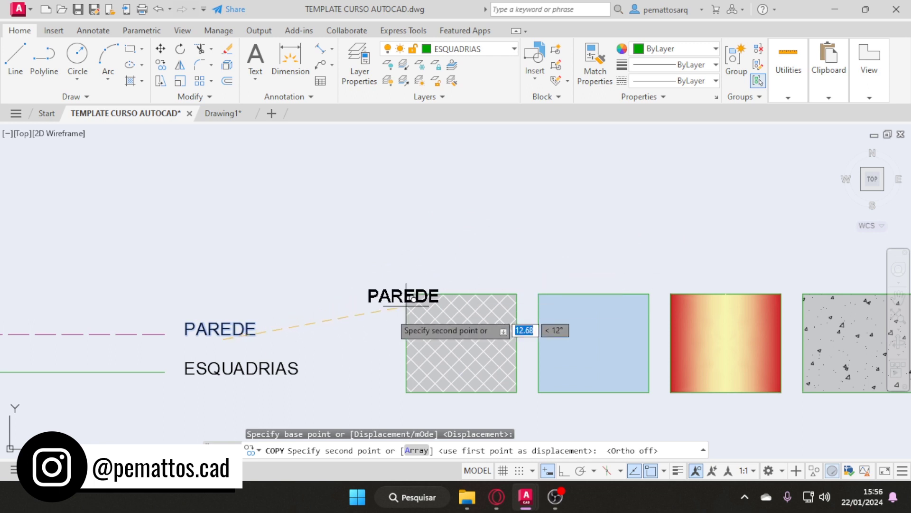
click(446, 283)
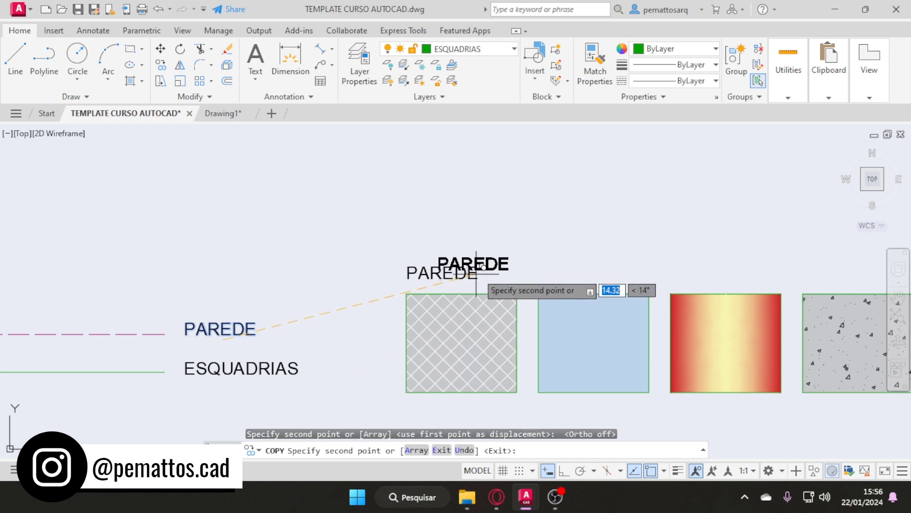
key(Escape)
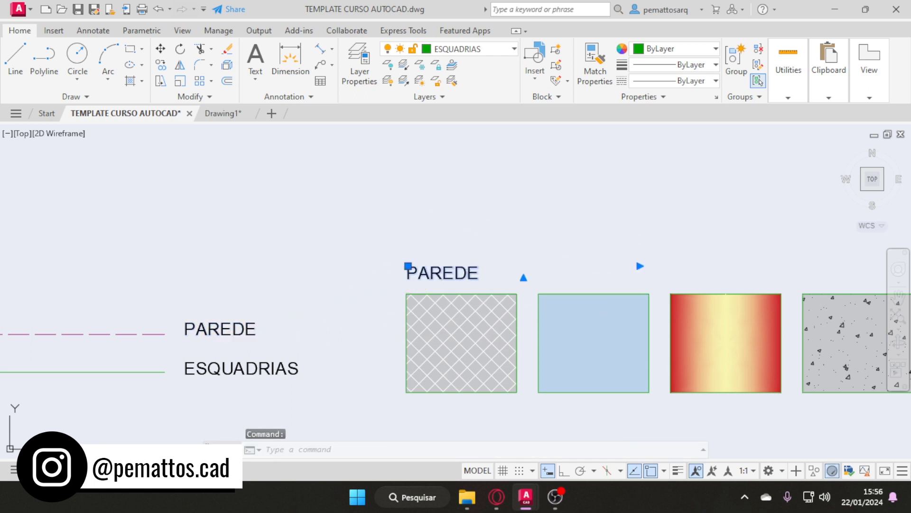
Change the copied label's text above the first square to HACHURAS.
double_click(442, 273)
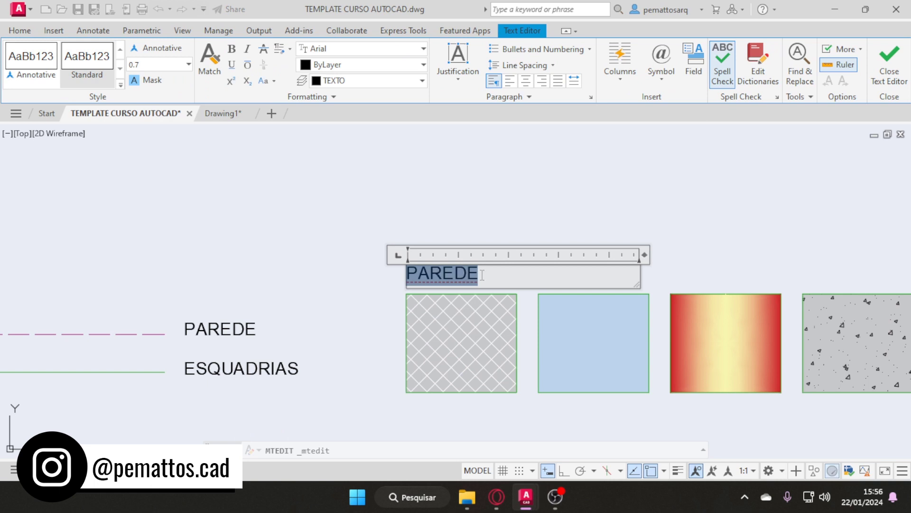
text(HACHURA)
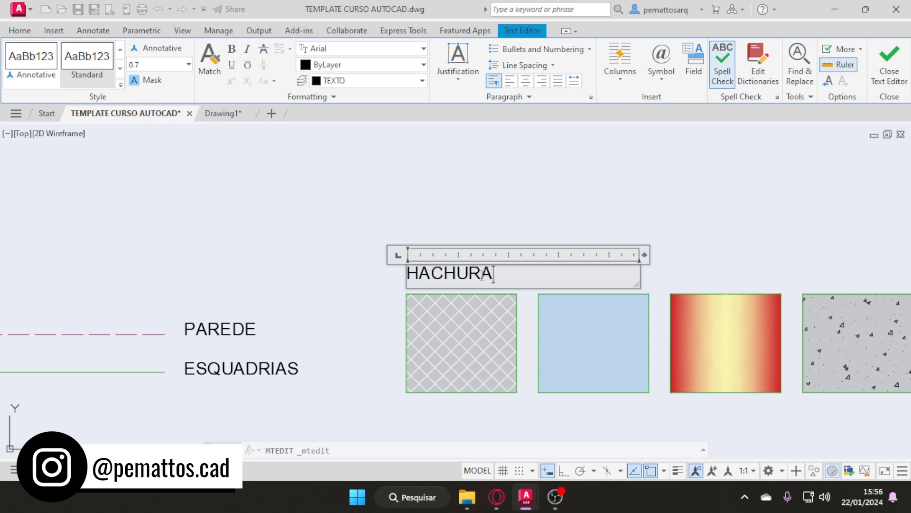
text(S)
click(430, 196)
scroll(406, 162, down, 4)
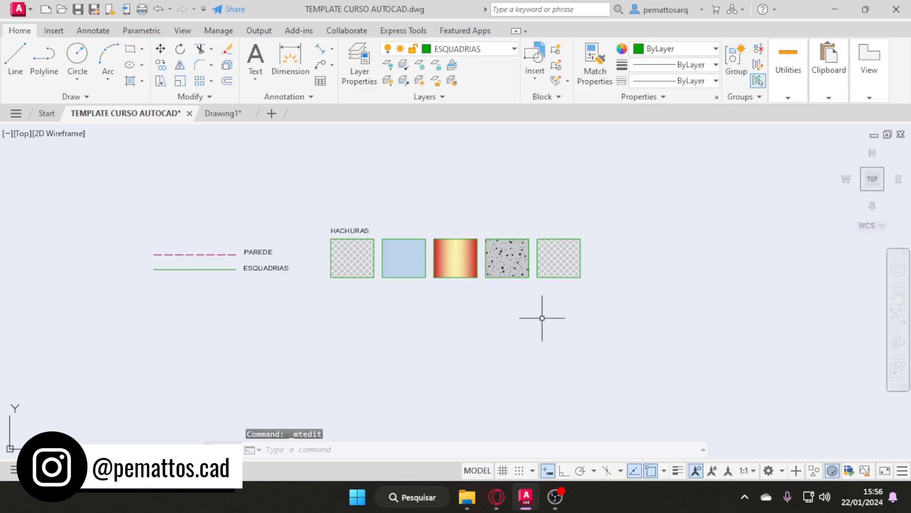
Move the hatches of all five swatches onto the HACHURAS layer.
scroll(526, 291, up, 2)
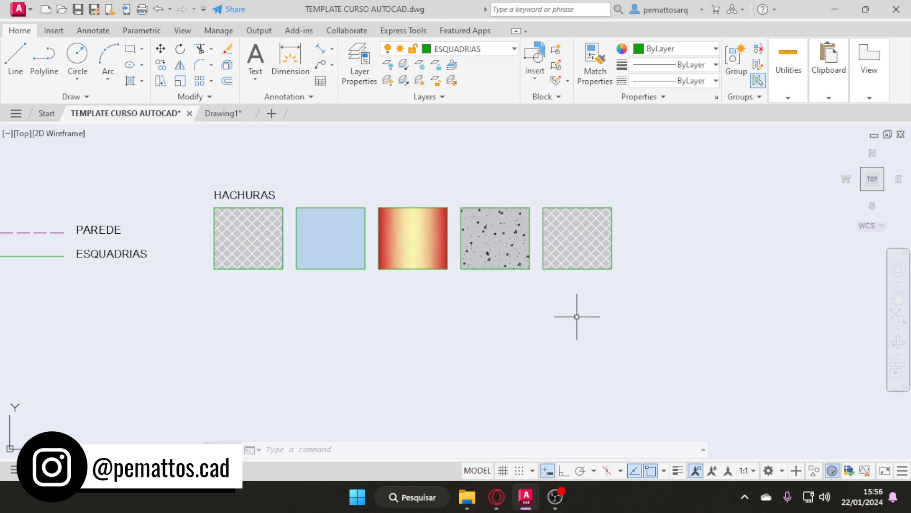
drag(578, 315, 211, 237)
click(581, 233)
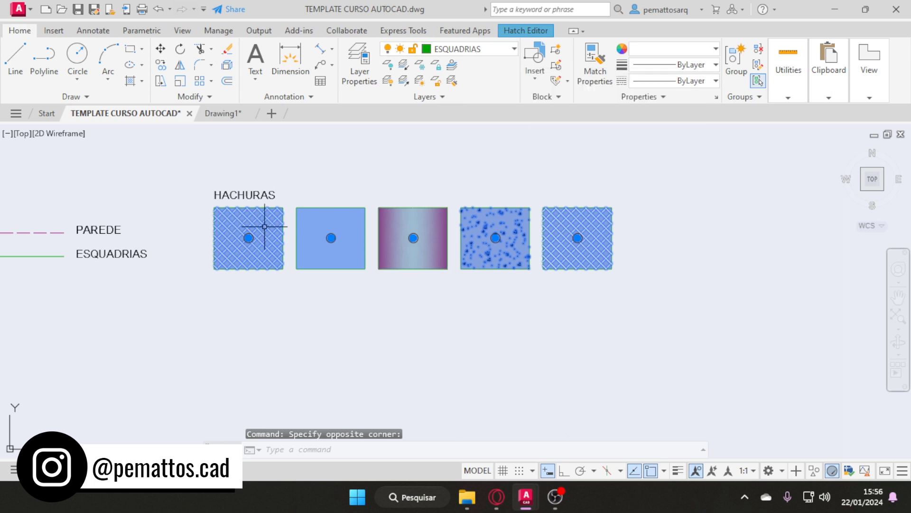
click(450, 49)
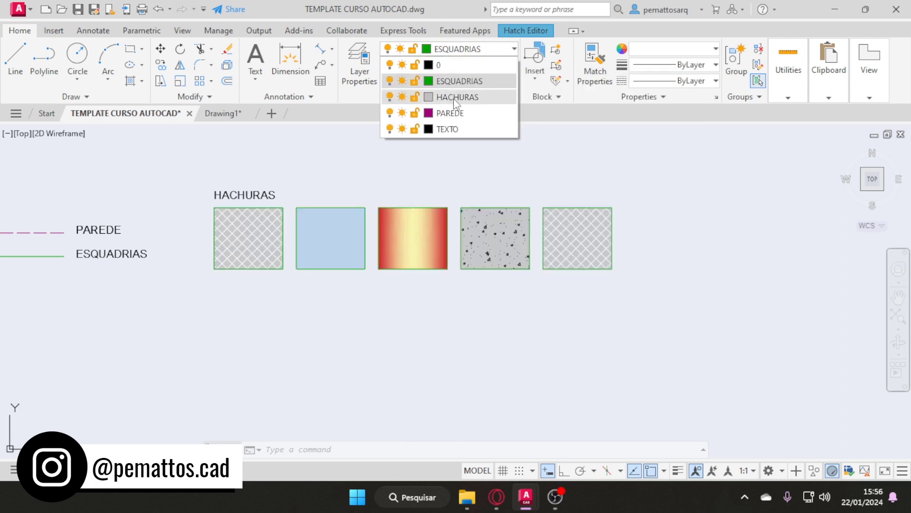
click(456, 97)
Turn the HACHURAS layer off and back on to check that it controls the swatch hatches.
click(360, 66)
key(Escape)
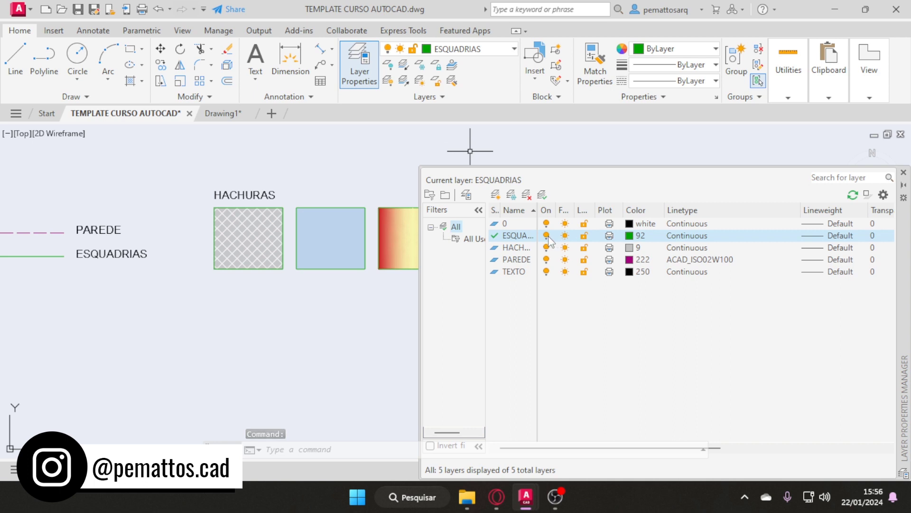
click(547, 247)
scroll(244, 223, down, 2)
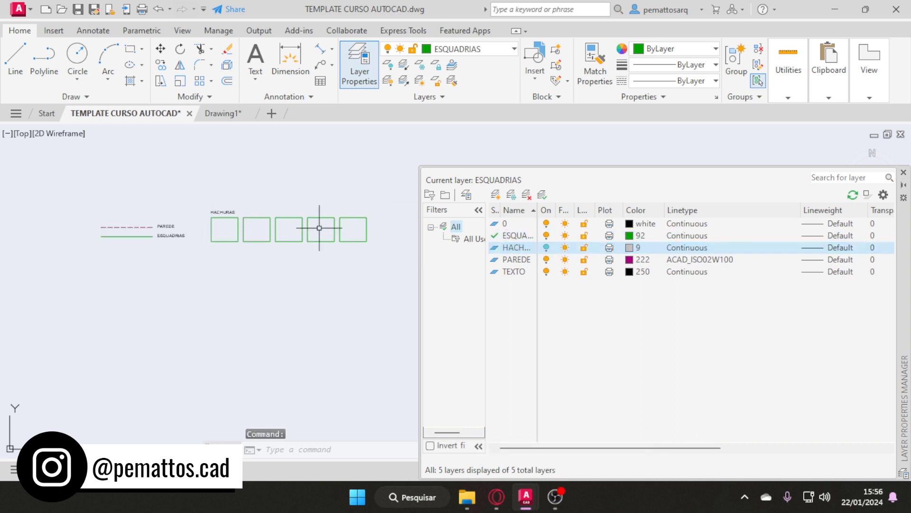
click(546, 247)
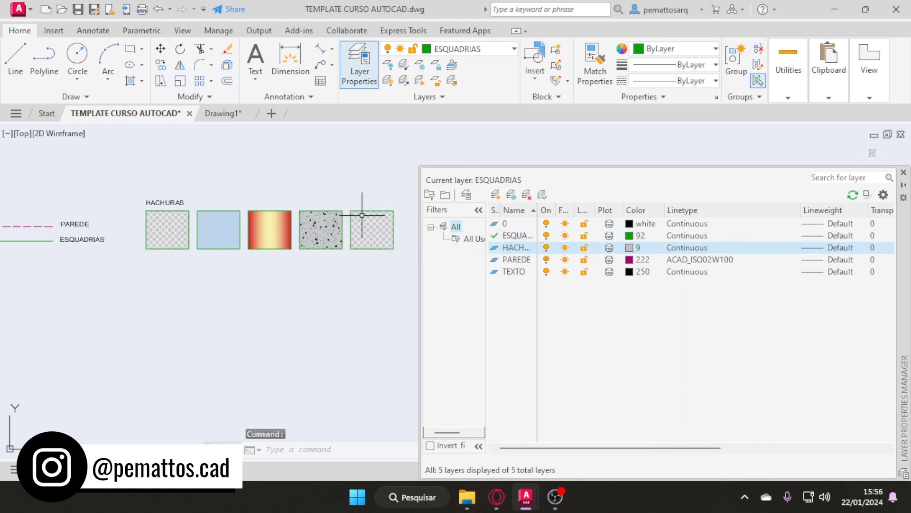
click(904, 172)
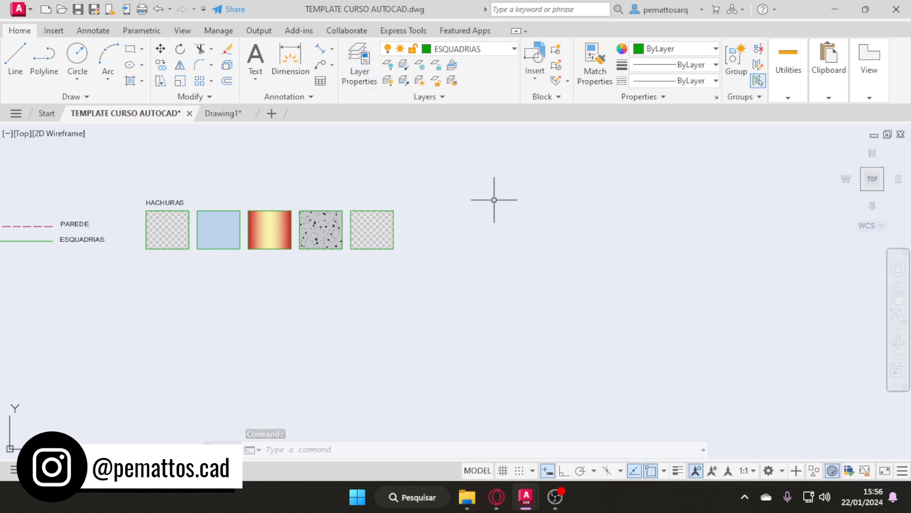
Draw a large upright rectangle in the empty space to the right of the hatch swatches.
middle_drag(314, 226, 401, 252)
scroll(406, 280, up, 2)
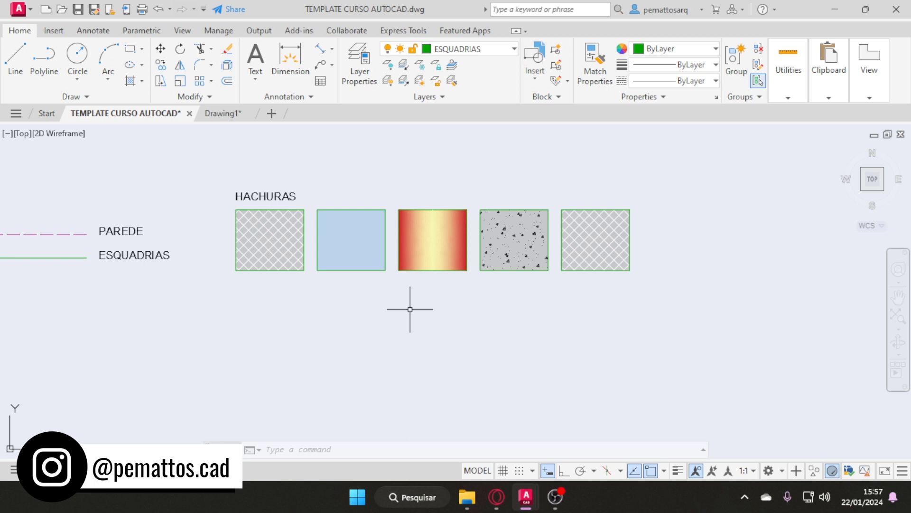
middle_drag(394, 297, 166, 290)
click(130, 49)
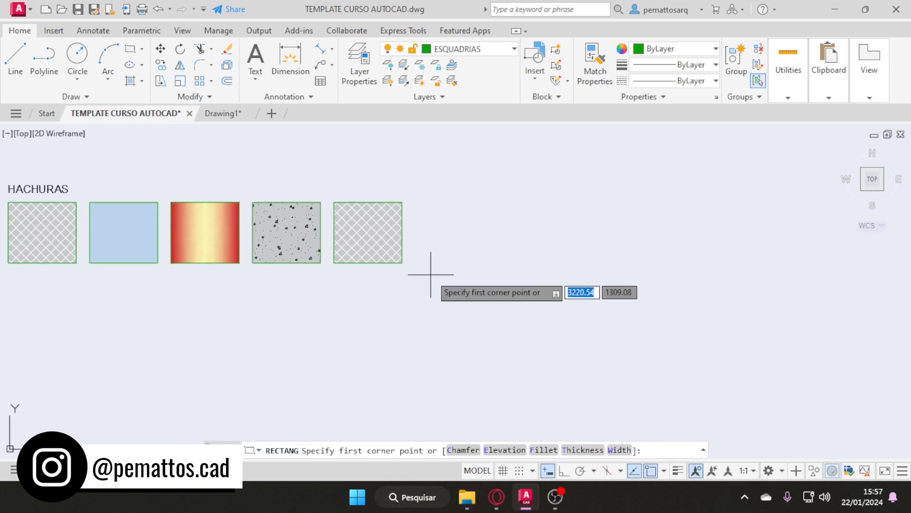
middle_drag(430, 274, 493, 283)
scroll(492, 282, up, 2)
scroll(177, 269, down, 4)
scroll(352, 292, up, 3)
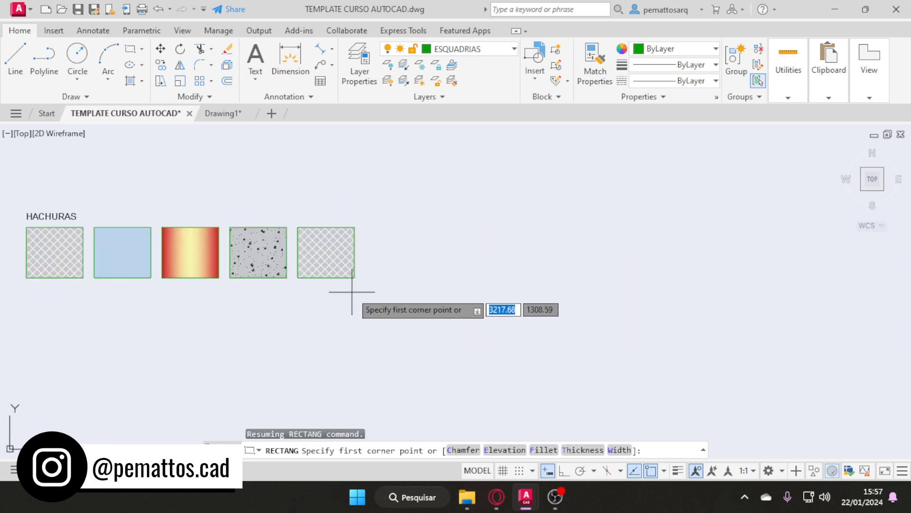
click(420, 207)
click(543, 354)
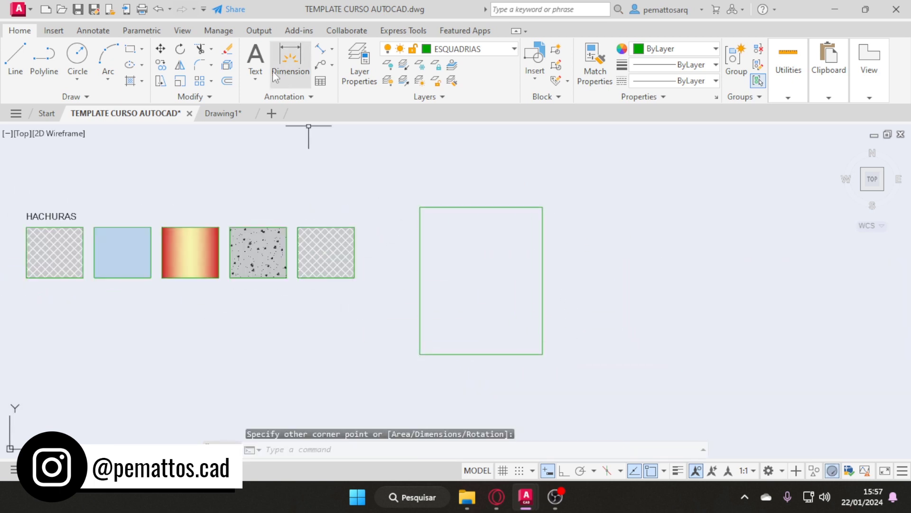
Draw two small horizontal rectangles, one above the other, in the left half of the large rectangle.
key(space)
scroll(482, 277, up, 2)
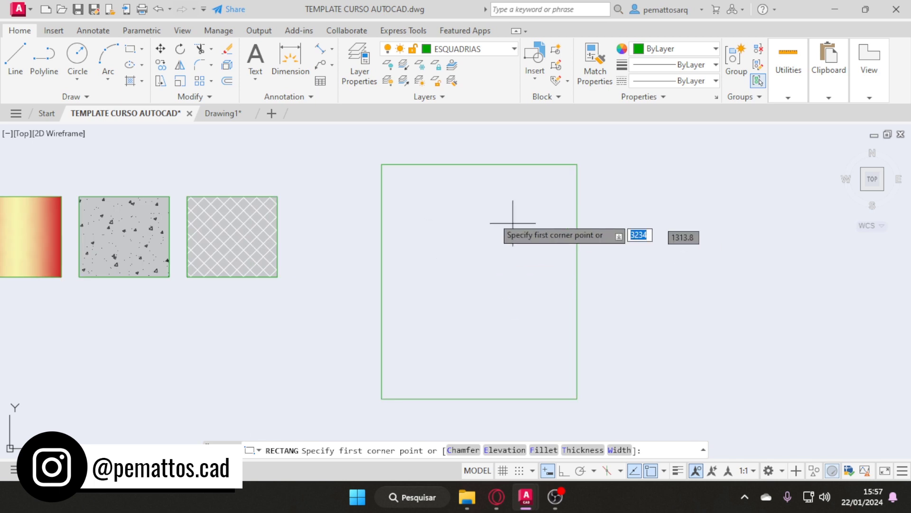
click(426, 236)
click(446, 247)
key(space)
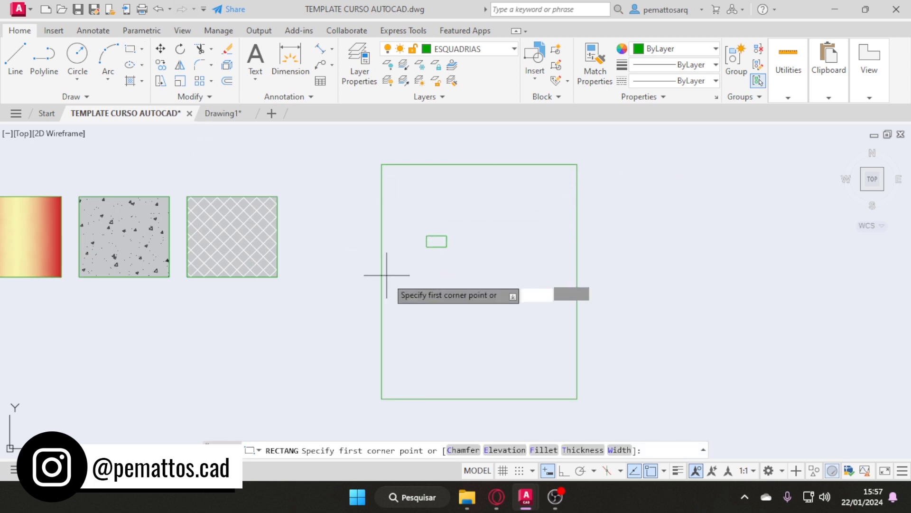
click(400, 289)
click(439, 294)
Draw a nearly round ellipse in the upper middle of the large rectangle, beside the upper small rectangle.
click(130, 65)
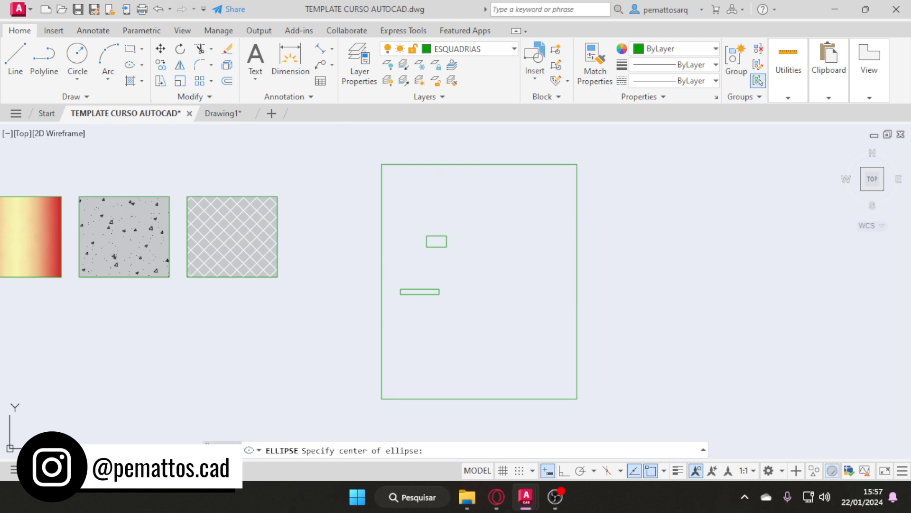
click(480, 229)
click(505, 229)
click(470, 203)
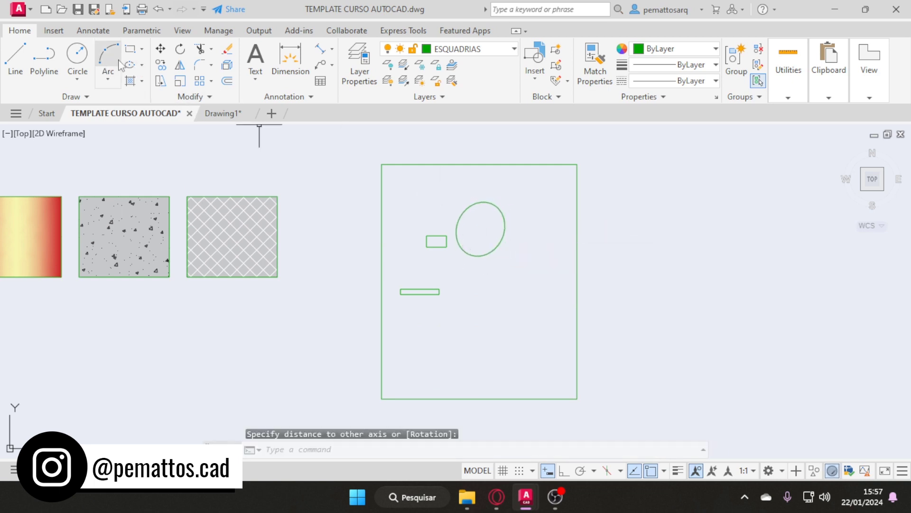
Draw a small upright rectangle and a small horizontal rectangle in the lower part of the large rectangle.
click(129, 48)
click(497, 310)
click(511, 339)
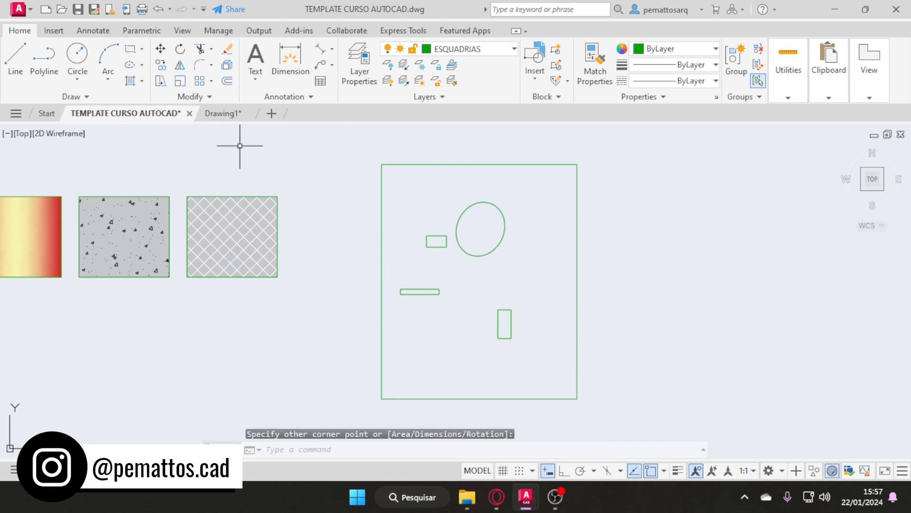
click(130, 49)
click(430, 348)
click(461, 361)
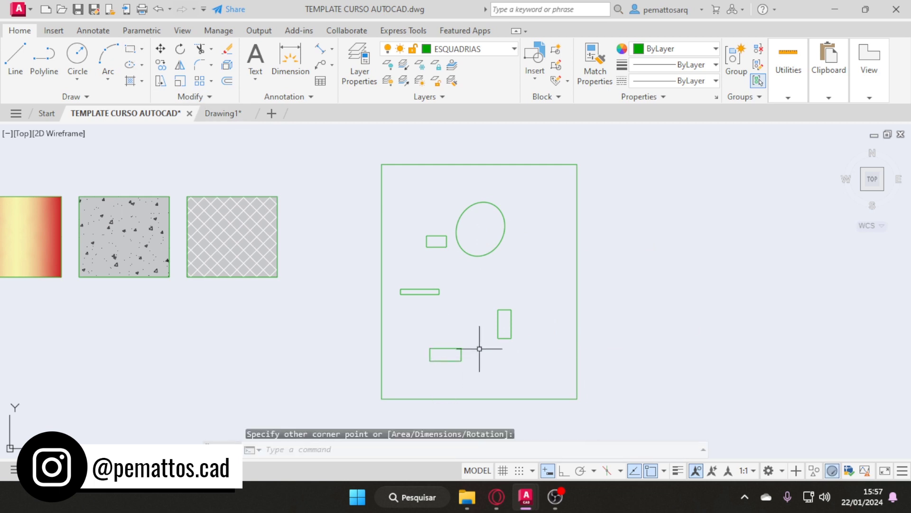
click(523, 355)
click(432, 223)
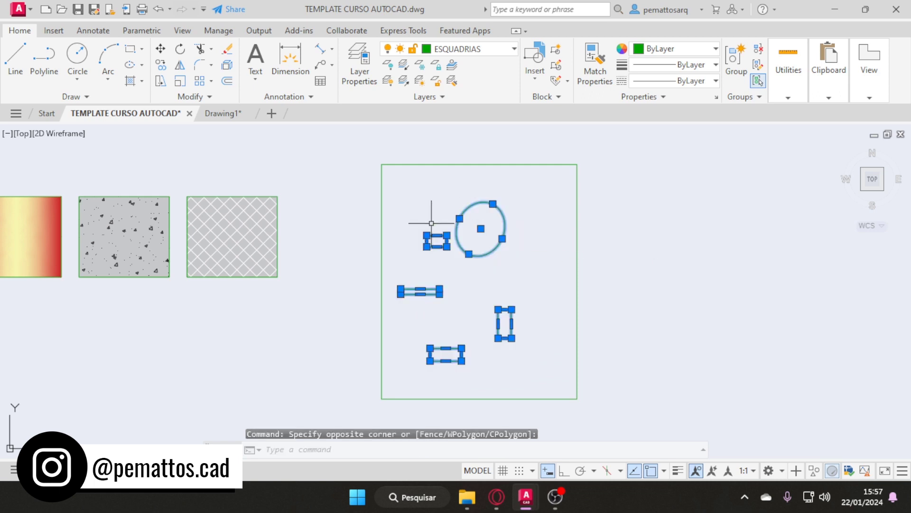
key(Escape)
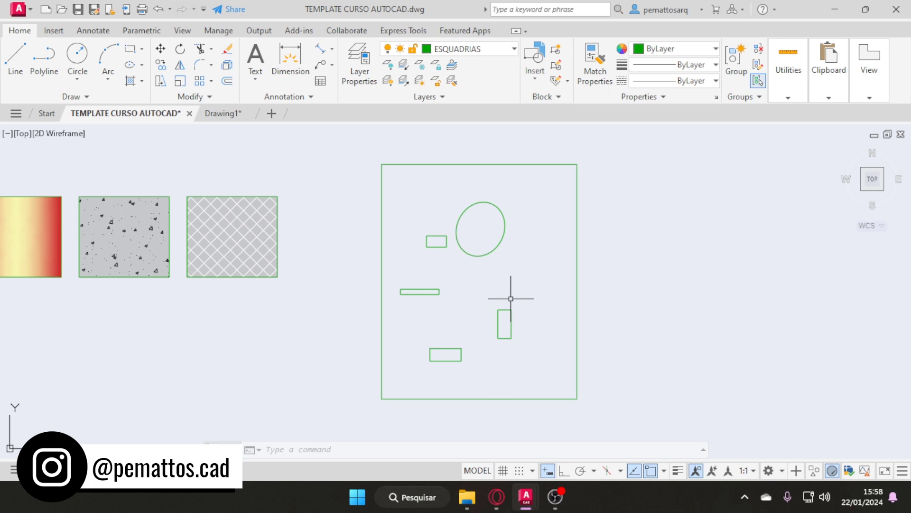
Try an AR-CONC hatch at scale 0.2 around the shapes inside the large rectangle, and delete it.
middle_drag(504, 305, 472, 305)
scroll(472, 305, up, 1)
scroll(319, 321, down, 1)
middle_drag(319, 321, 371, 316)
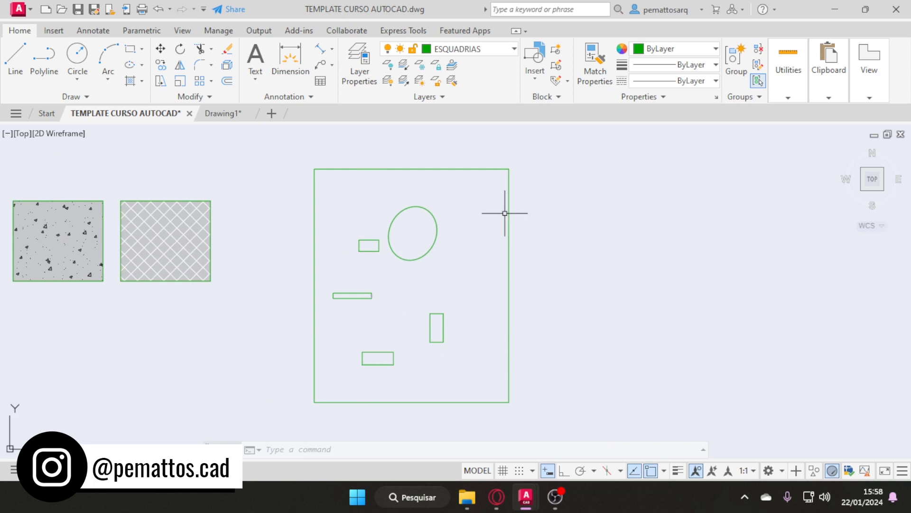
text(h)
key(Return)
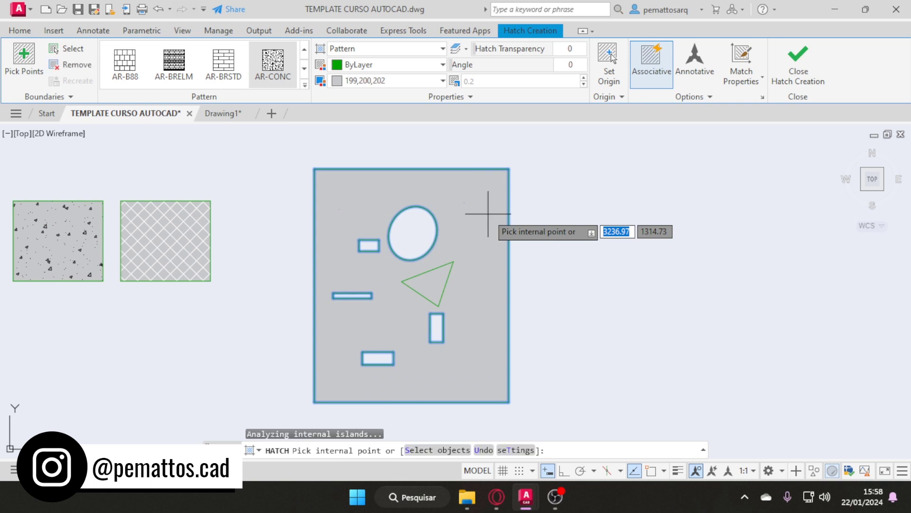
key(Escape)
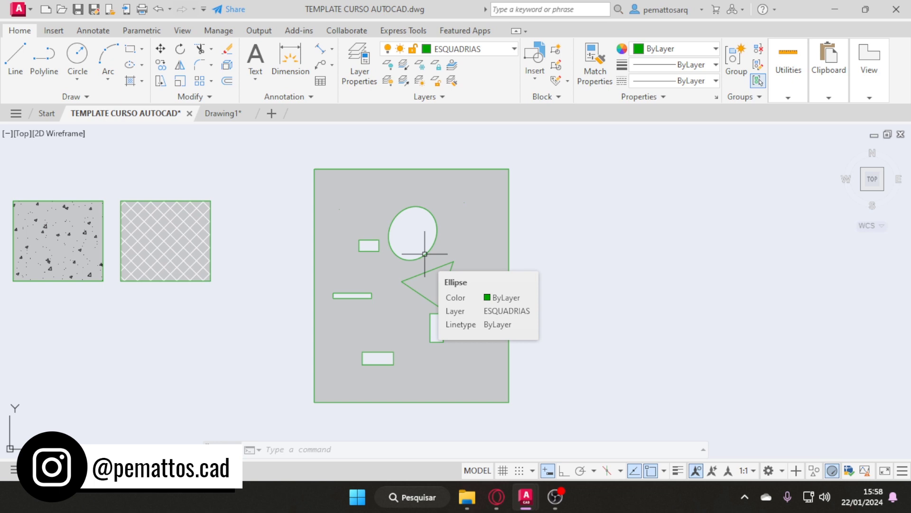
click(465, 234)
key(Delete)
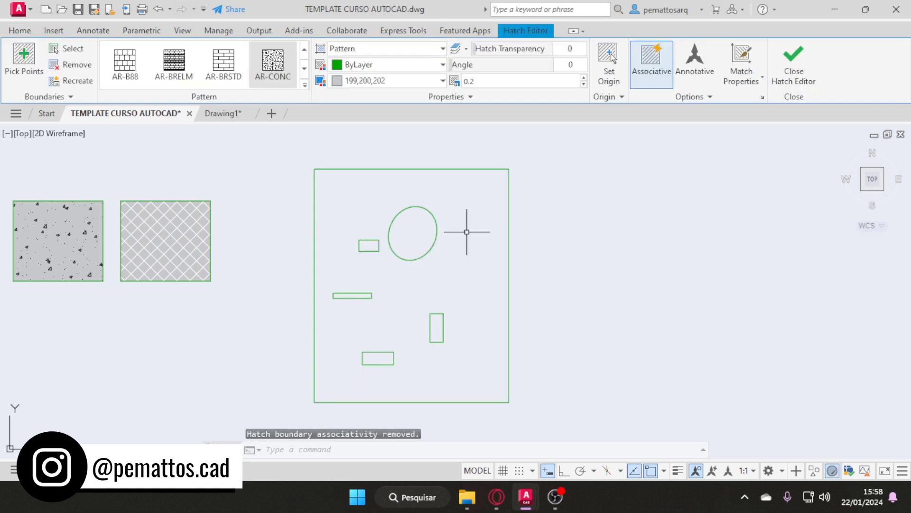
Create a new layer named MOVEIS.
click(261, 194)
click(484, 391)
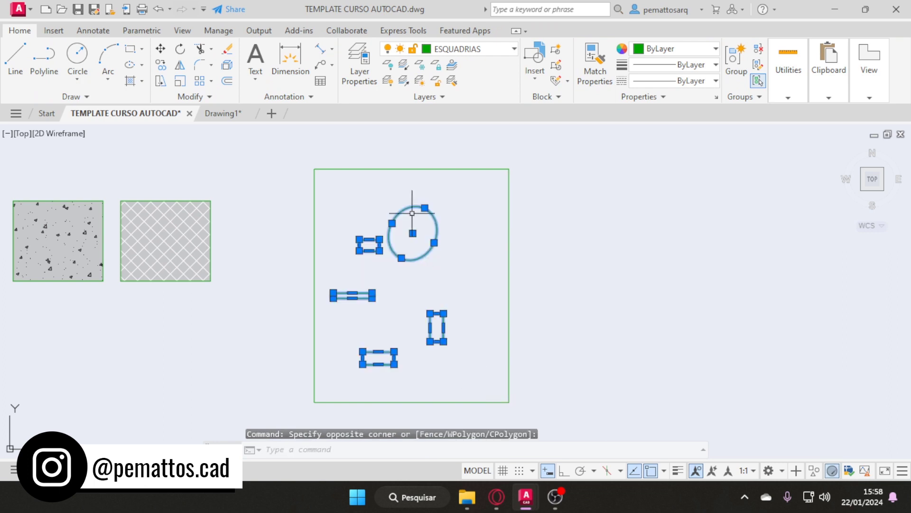
click(359, 64)
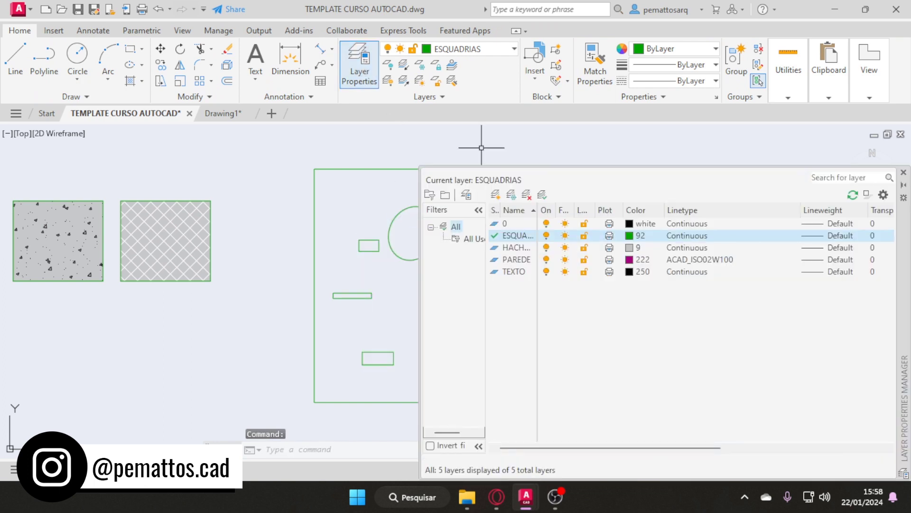
click(495, 194)
text(m)
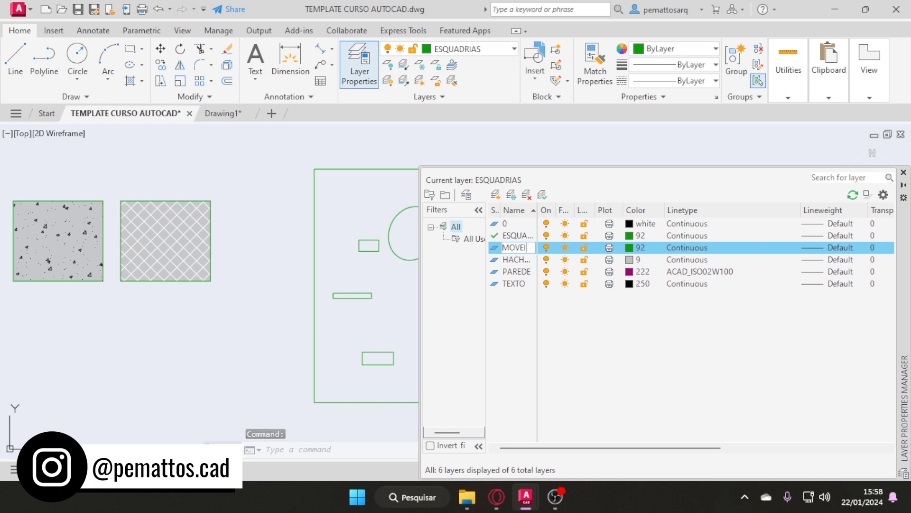
text(S)
key(Return)
Set the MOVEIS layer's color to 211 and close the layer manager, keeping the drawing open.
click(631, 247)
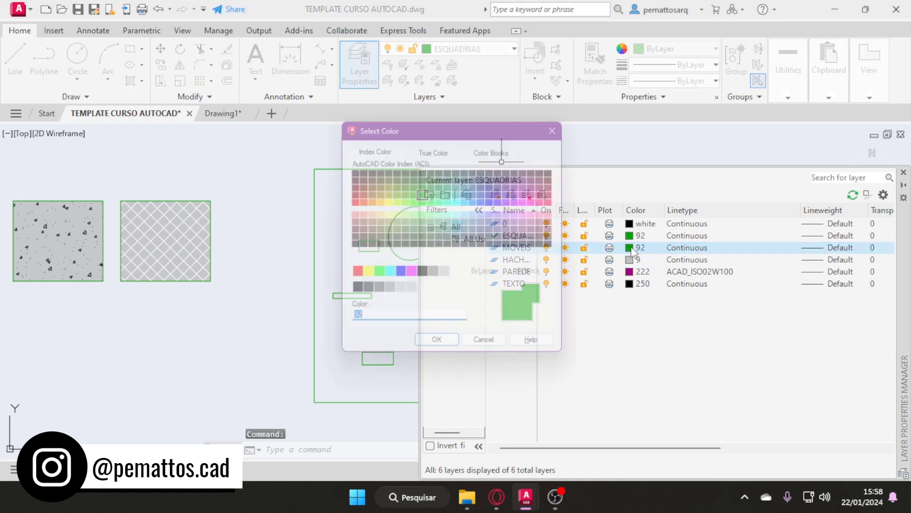
click(533, 214)
click(440, 351)
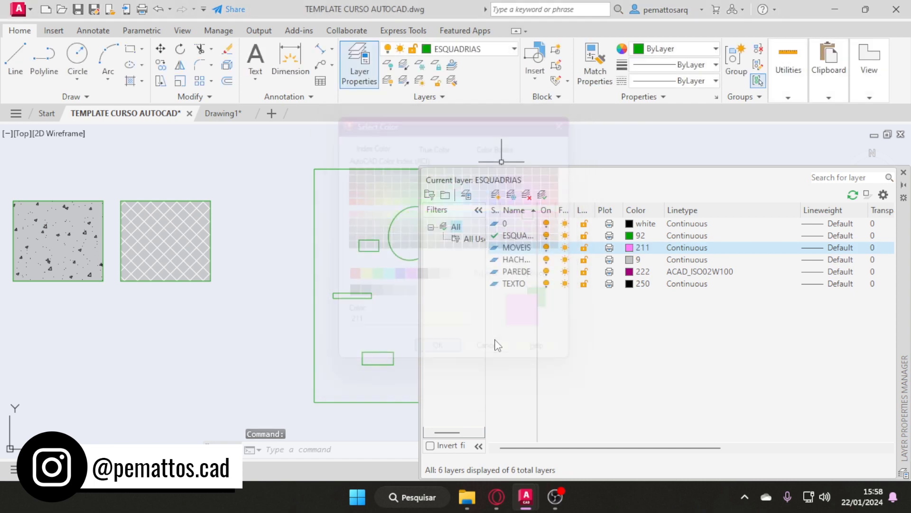
click(901, 134)
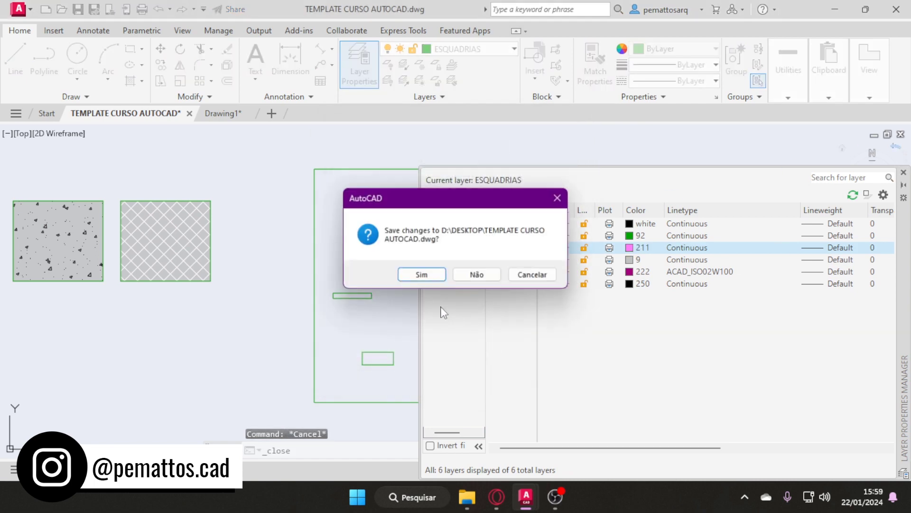
click(534, 276)
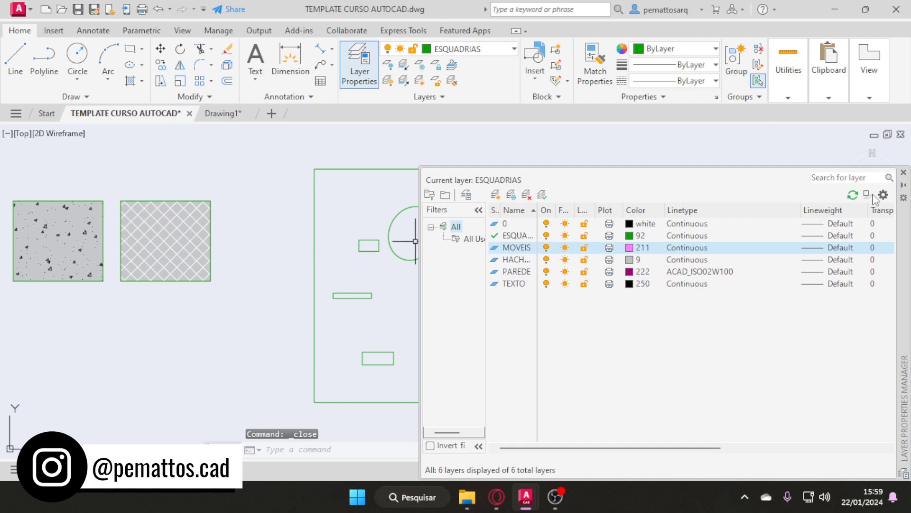
click(904, 173)
click(467, 341)
click(352, 220)
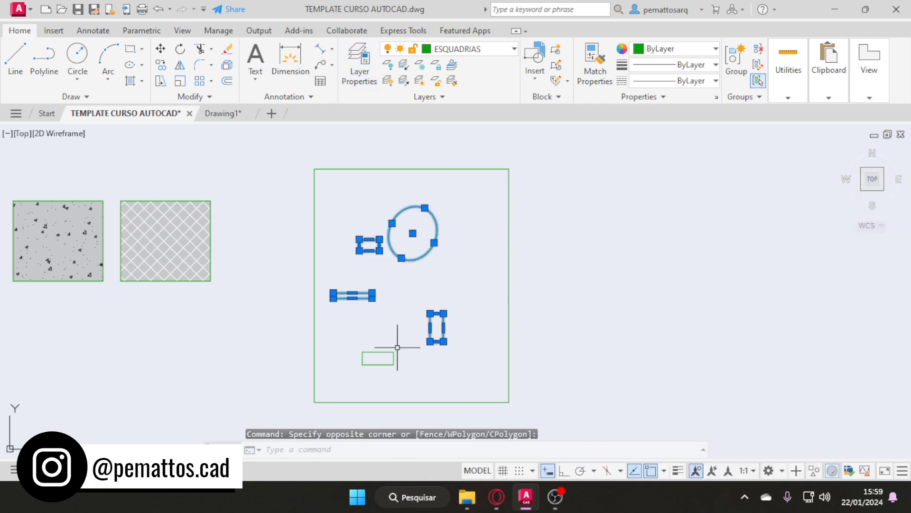
click(375, 352)
click(453, 61)
click(455, 50)
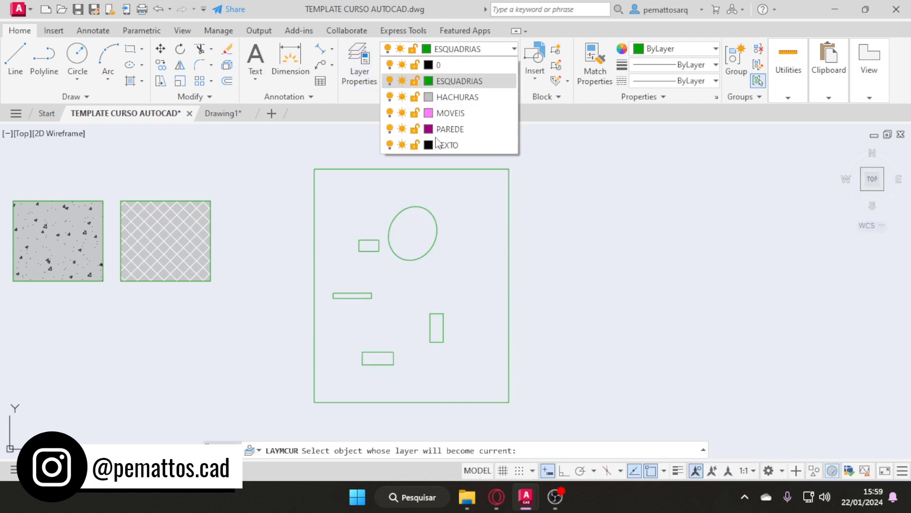
key(Escape)
Move the ellipse and the four small rectangles inside the large rectangle onto the MOVEIS layer.
click(456, 363)
click(346, 209)
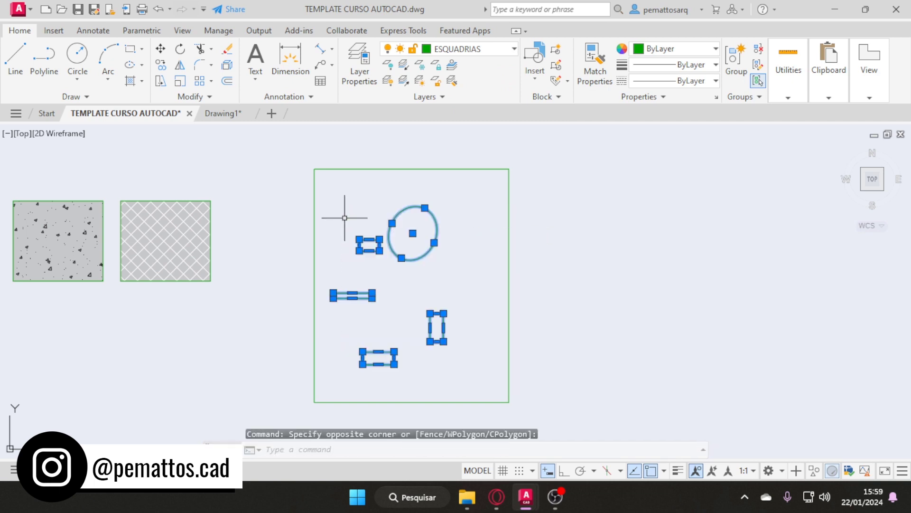
click(457, 50)
click(450, 113)
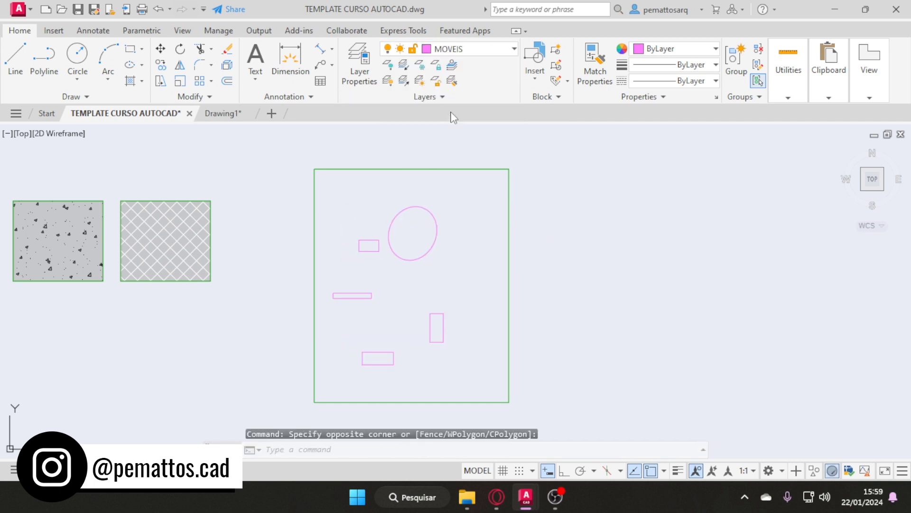
Turn off the MOVEIS layer to hide the shapes inside the large rectangle.
click(359, 62)
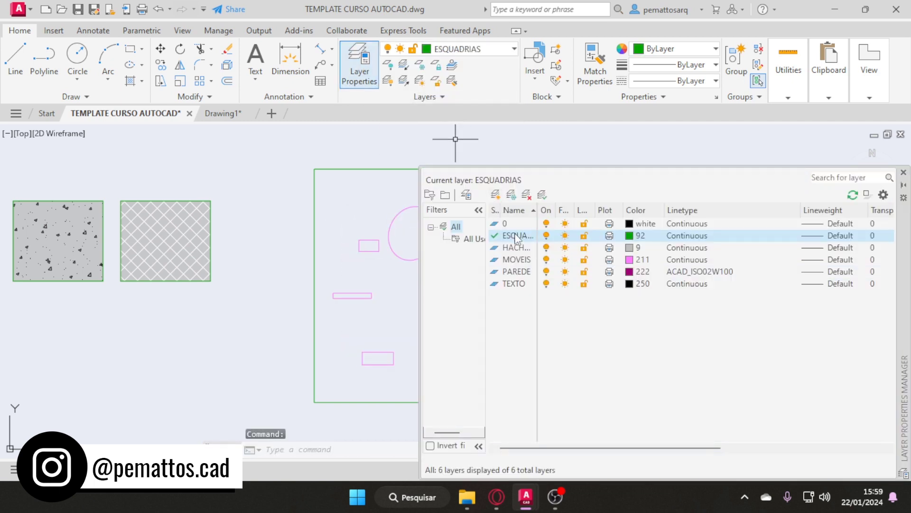
click(546, 259)
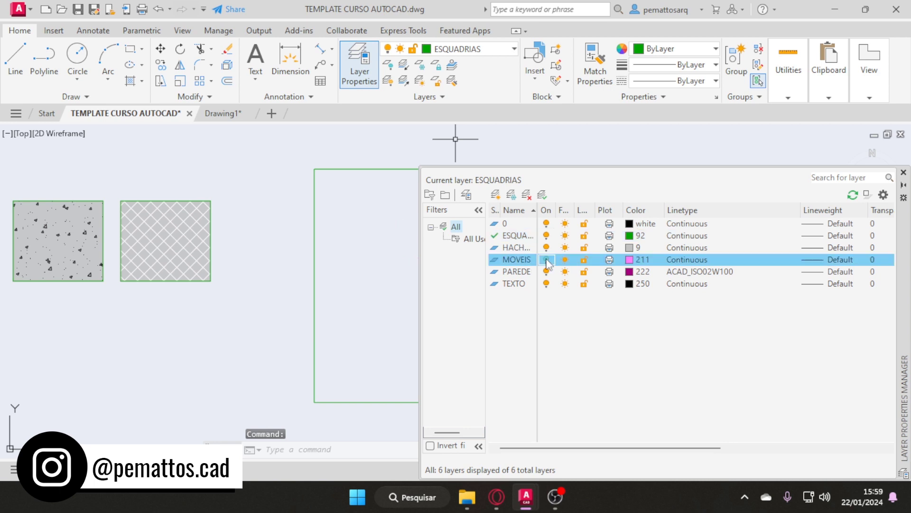
Hatch the interior of the large rectangle with the AR-CONC pattern at scale 0.2.
scroll(187, 212, down, 2)
text(h)
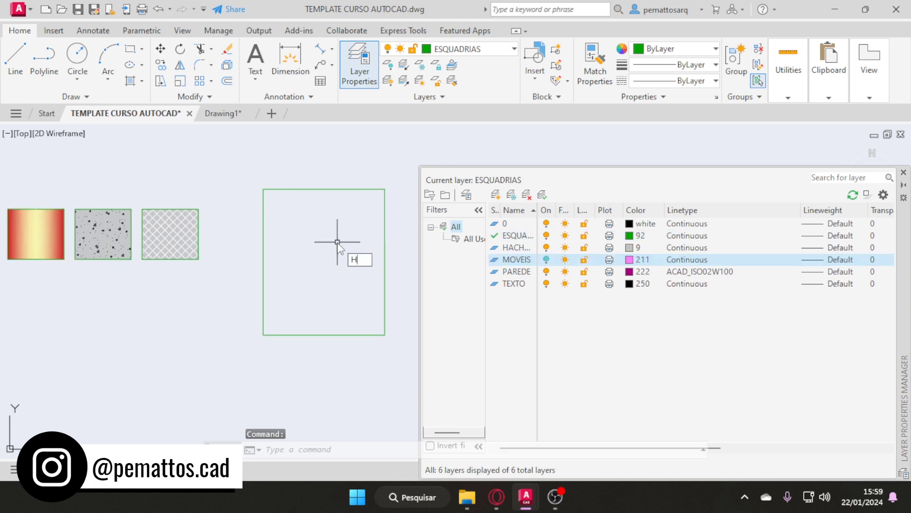
key(Return)
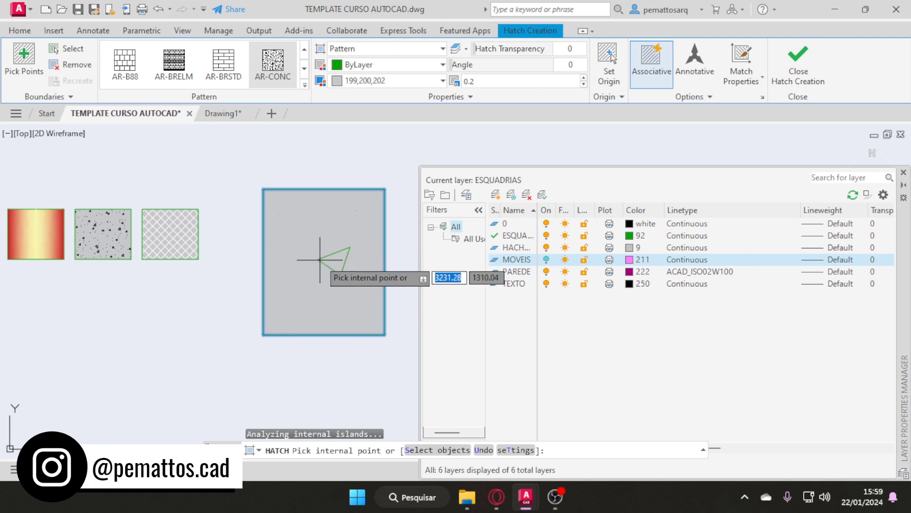
click(327, 252)
key(Return)
Change the large rectangle's hatch pattern to CORK.
click(326, 264)
click(343, 253)
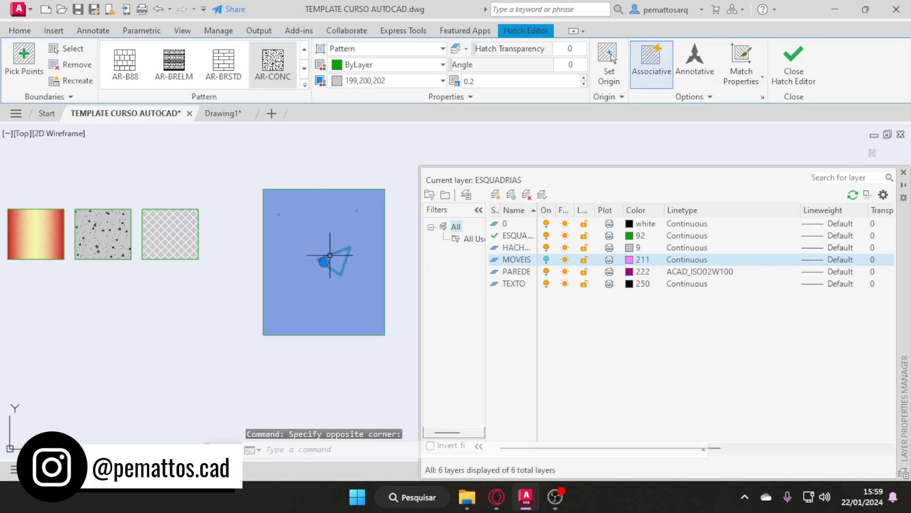
scroll(330, 255, up, 2)
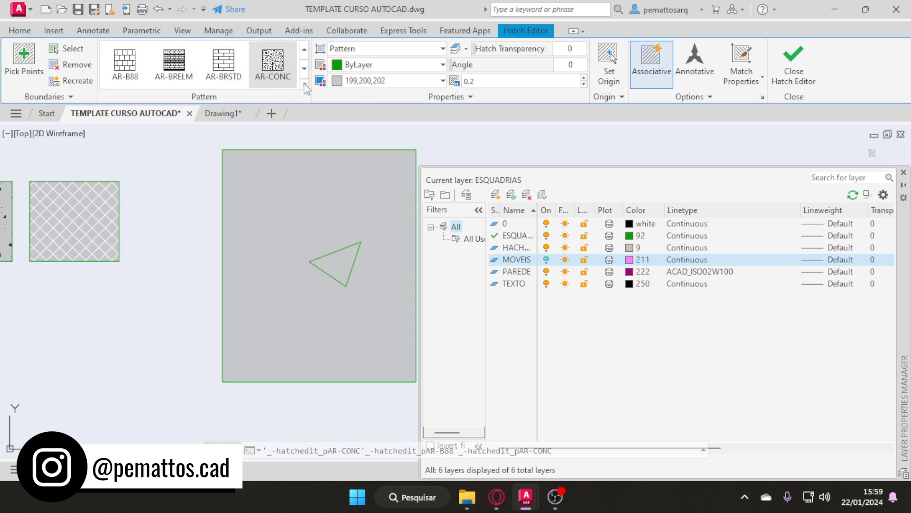
click(305, 86)
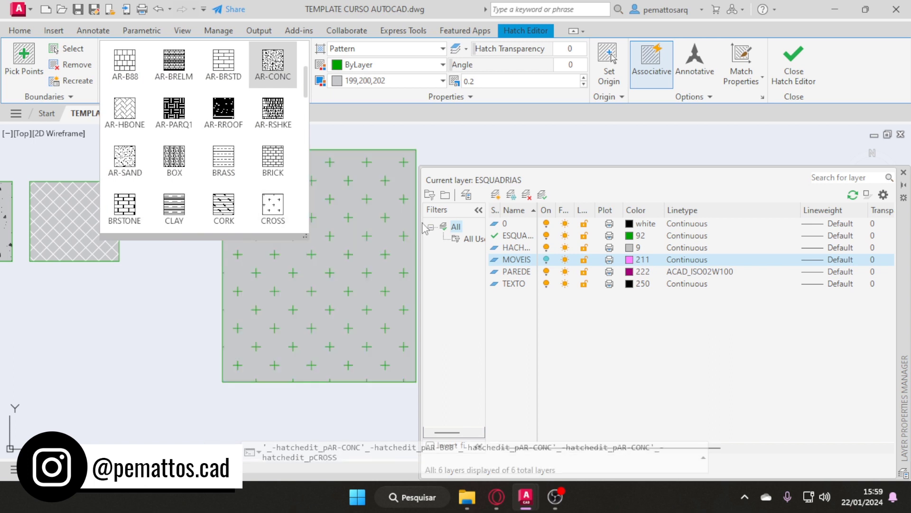
click(246, 217)
Delete the CORK hatch from the large rectangle and close the layer manager.
scroll(342, 288, down, 3)
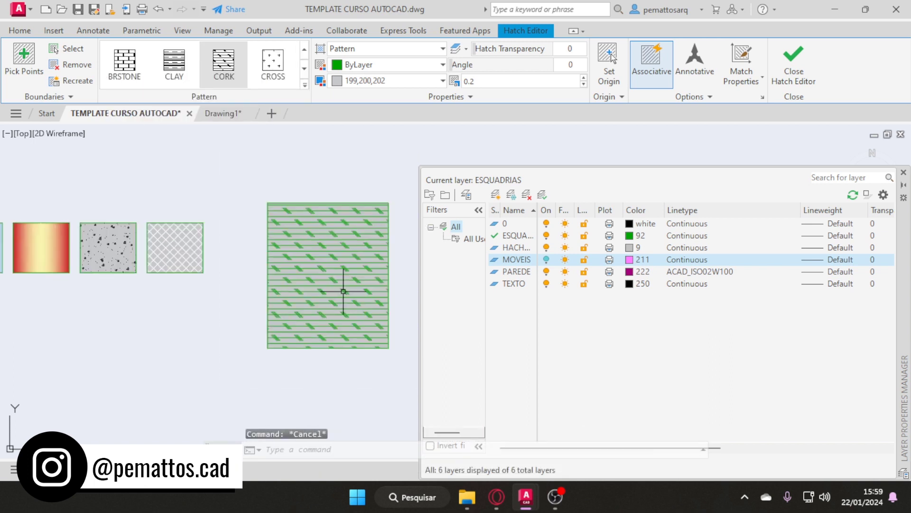
key(Escape)
click(343, 291)
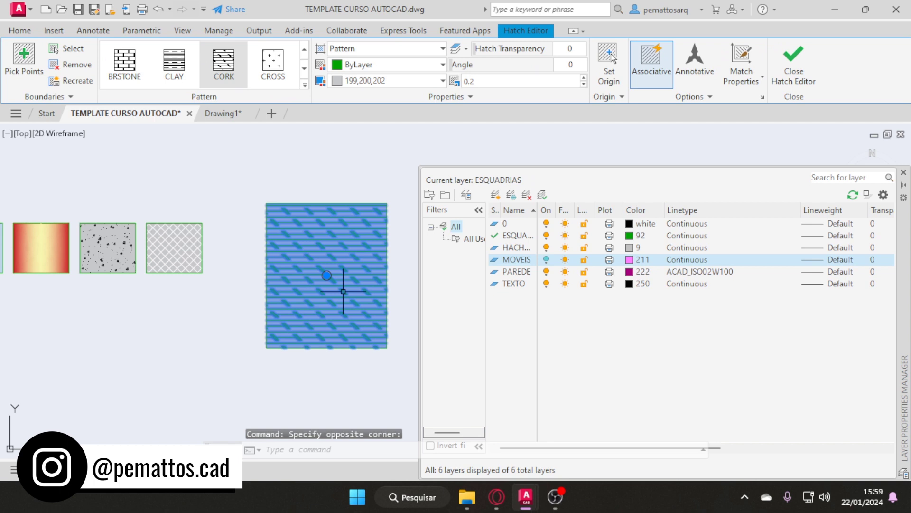
key(Delete)
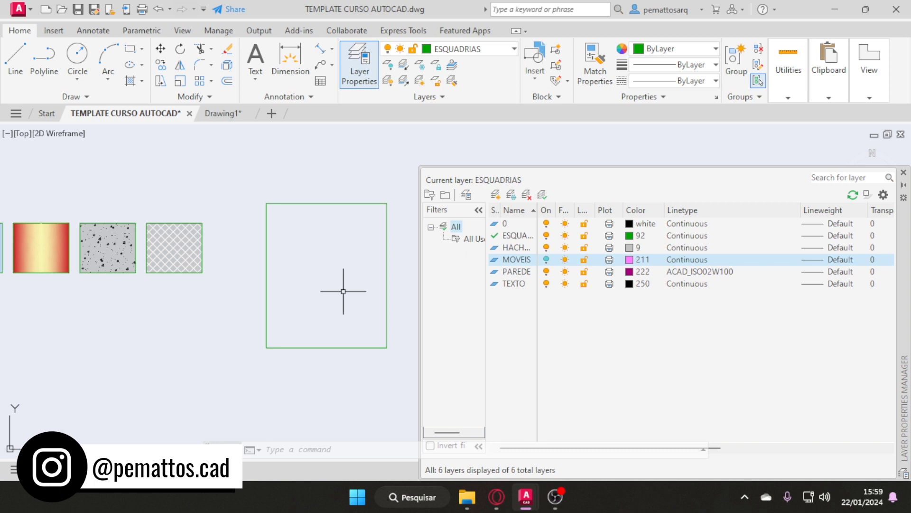
click(903, 172)
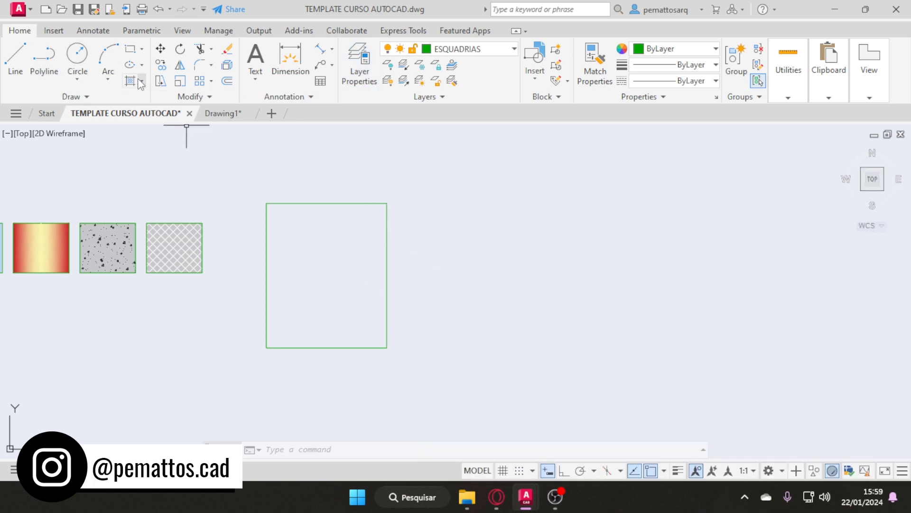
Draw a closed, irregular zigzag polyline beside the large rectangle, ending at its start point.
click(49, 67)
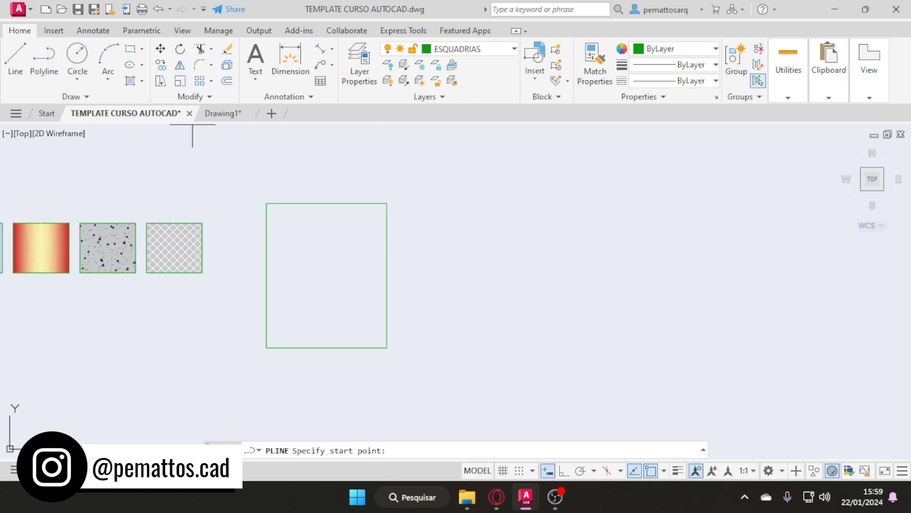
click(451, 211)
click(498, 253)
click(468, 305)
click(532, 298)
click(480, 355)
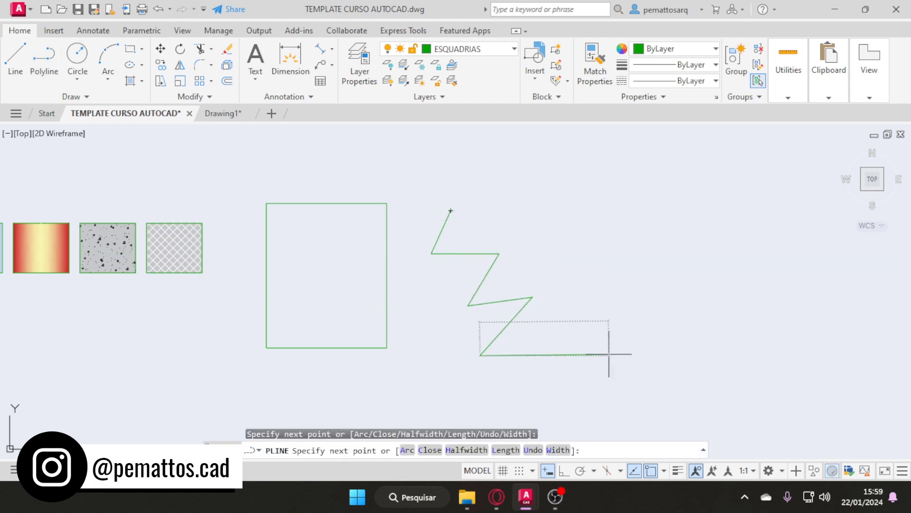
click(609, 354)
click(616, 285)
click(572, 245)
click(621, 210)
click(515, 186)
click(514, 153)
click(461, 154)
click(495, 191)
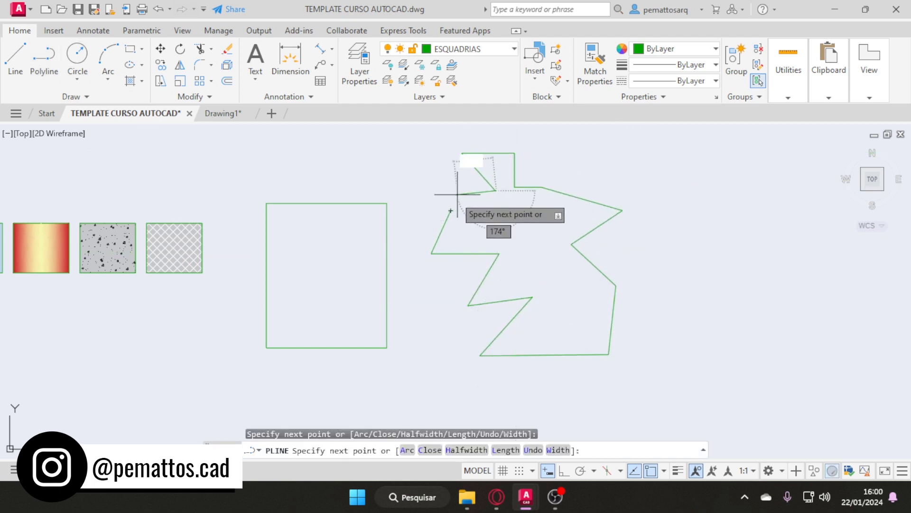
click(451, 210)
middle_drag(507, 270, 448, 283)
key(Escape)
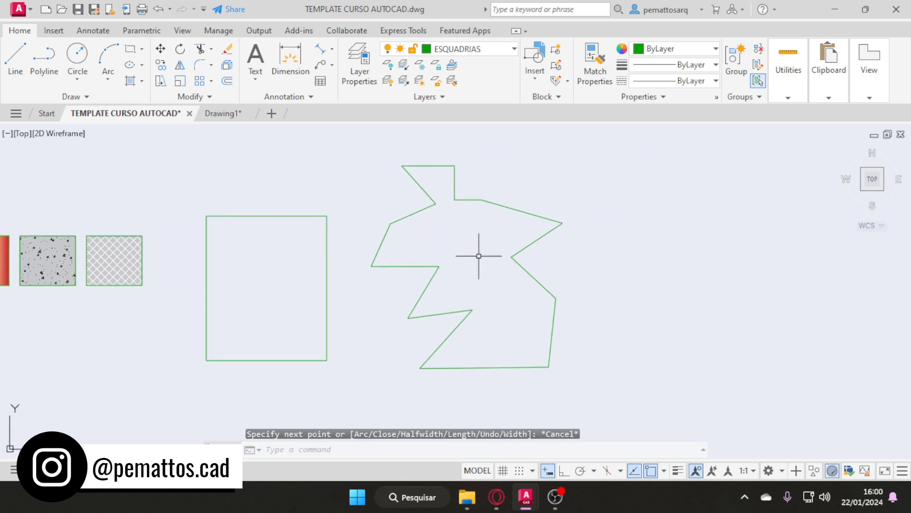
text(K)
key(Escape)
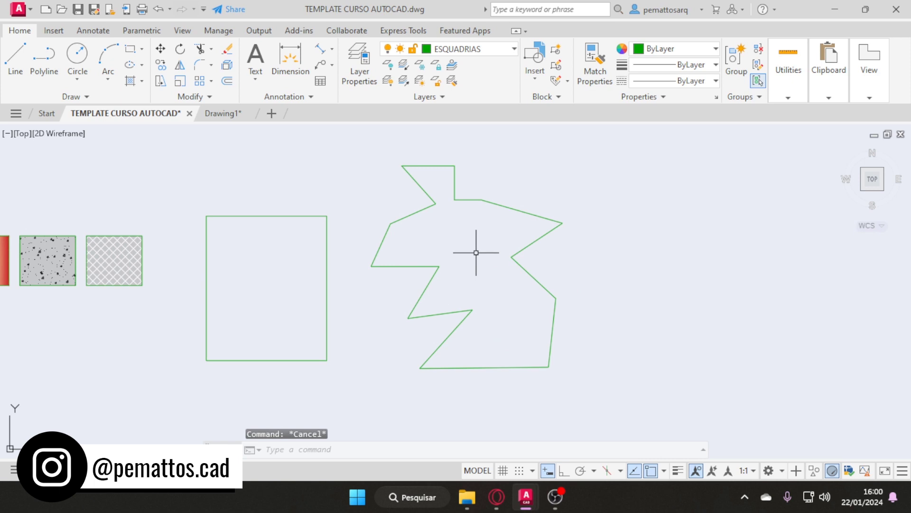
Draw three slanted lines across the irregular polyline, dividing it into four regions.
click(15, 57)
click(362, 283)
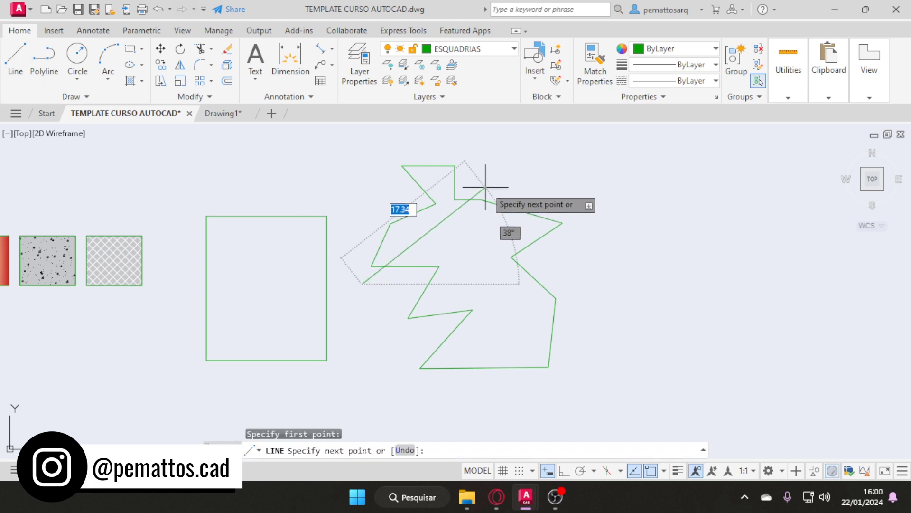
click(521, 172)
key(Return)
key(Return)
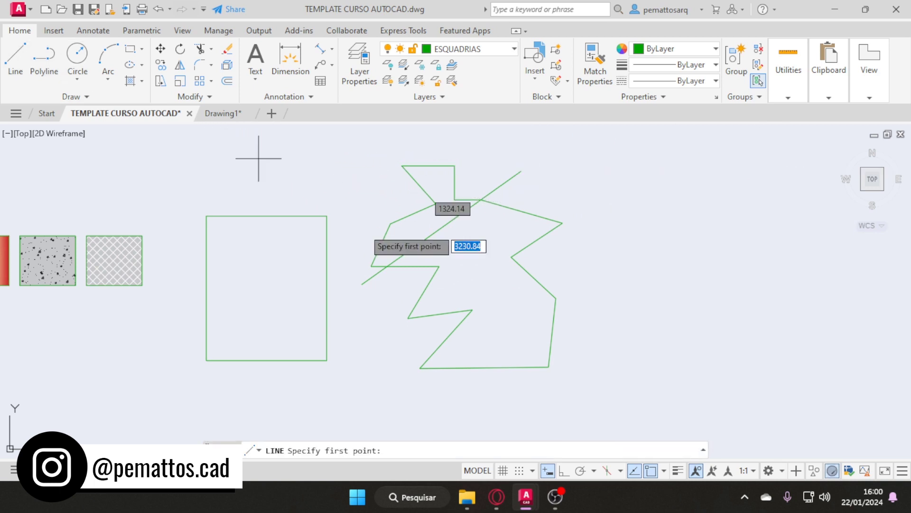
click(368, 296)
click(606, 256)
key(Escape)
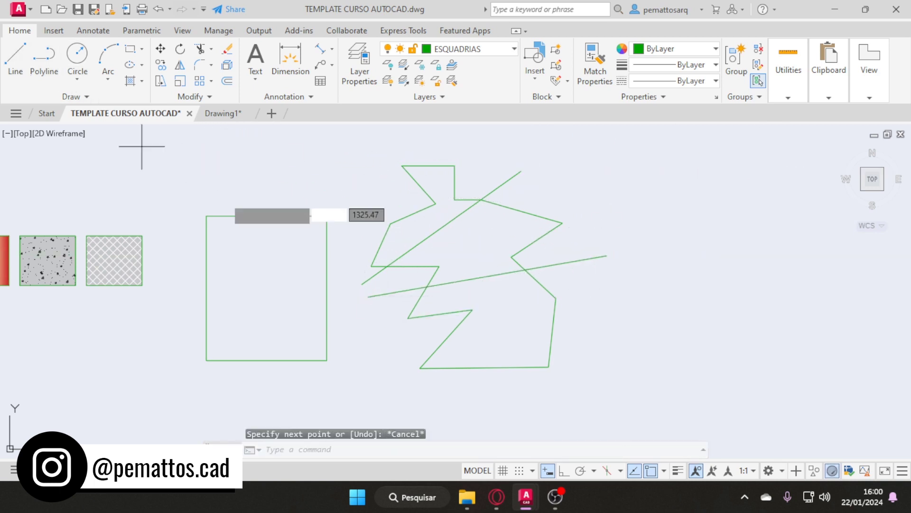
key(Return)
click(371, 336)
click(637, 314)
key(Escape)
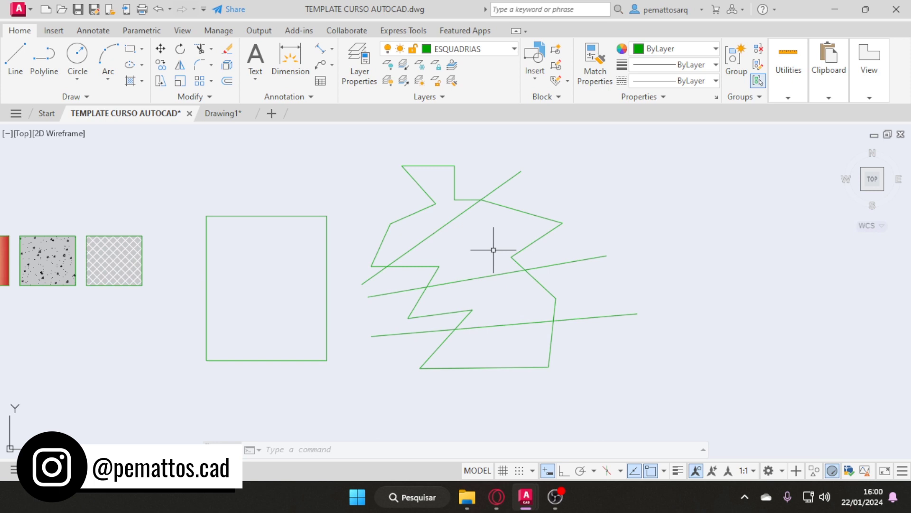
Hatch the four regions of the divided polyline with AR-CONC at scale 0.2 in a single hatch.
text(h)
key(Return)
click(453, 206)
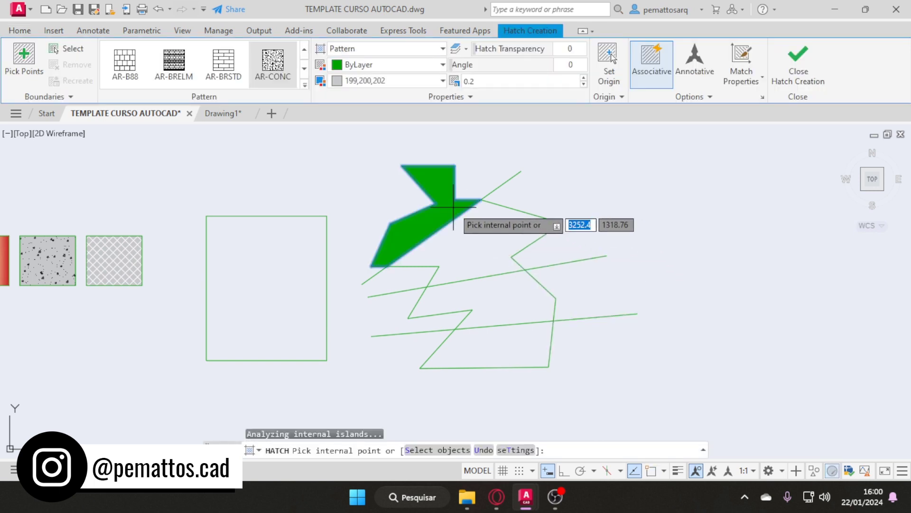
click(496, 256)
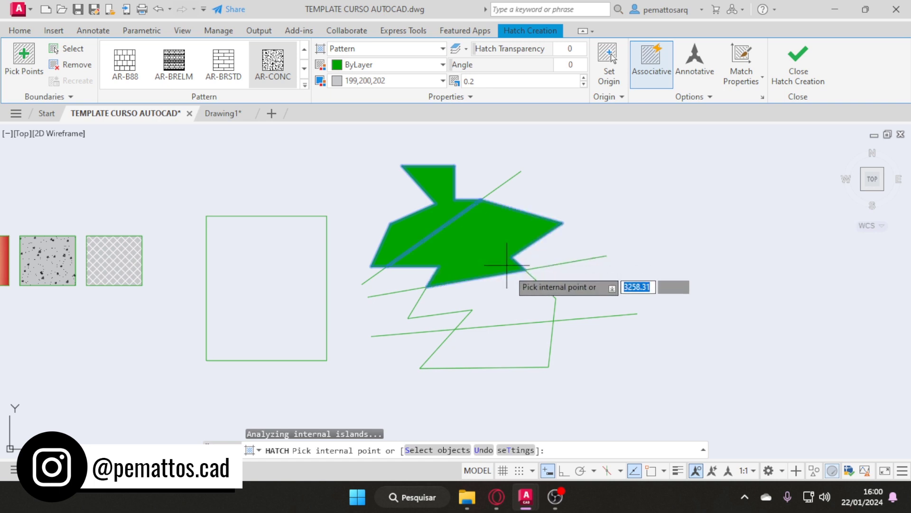
click(517, 302)
click(522, 339)
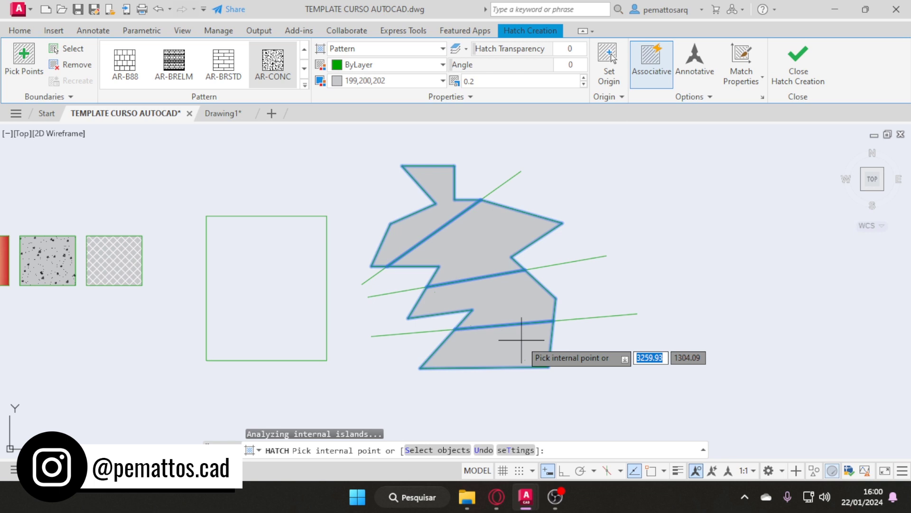
key(Return)
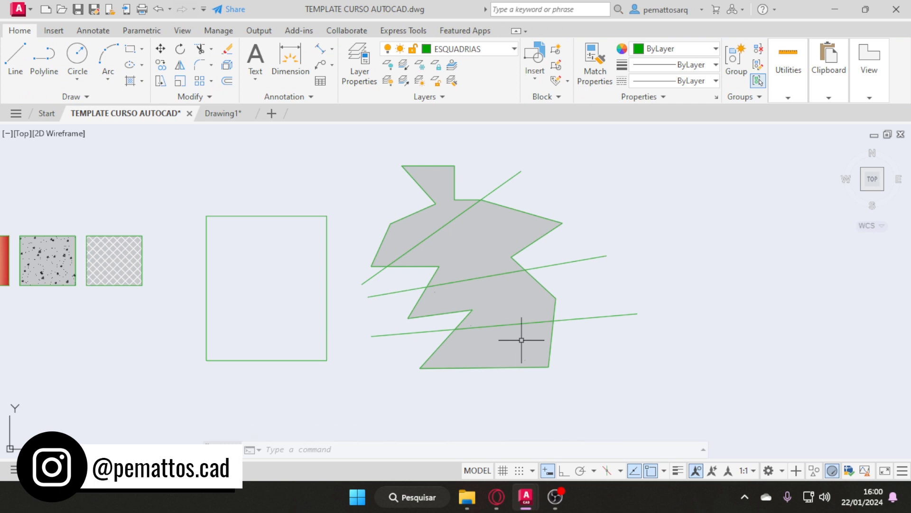
Delete the large rectangle together with the irregular polyline, its three crossing lines and the hatch.
click(601, 372)
click(302, 181)
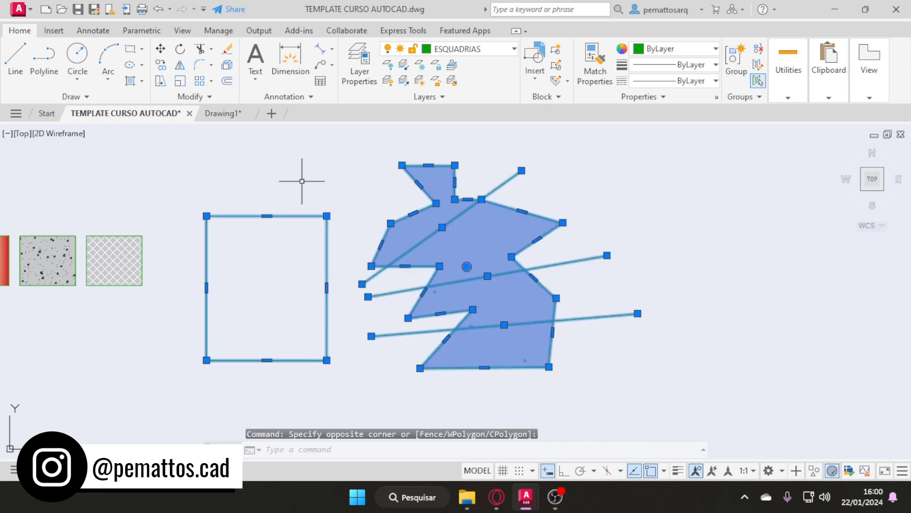
key(Delete)
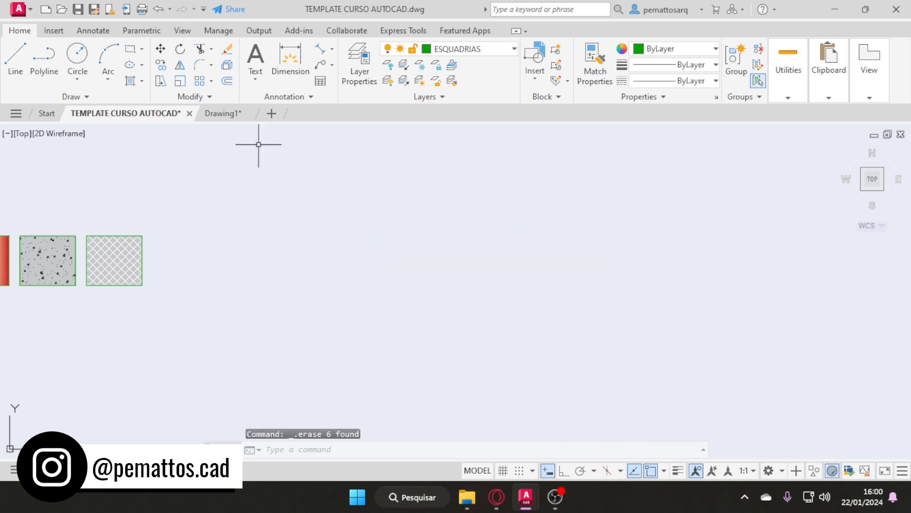
Draw a small rectangle beside the crosshatched swatch.
click(130, 48)
middle_drag(151, 281, 309, 306)
scroll(311, 293, up, 4)
click(328, 248)
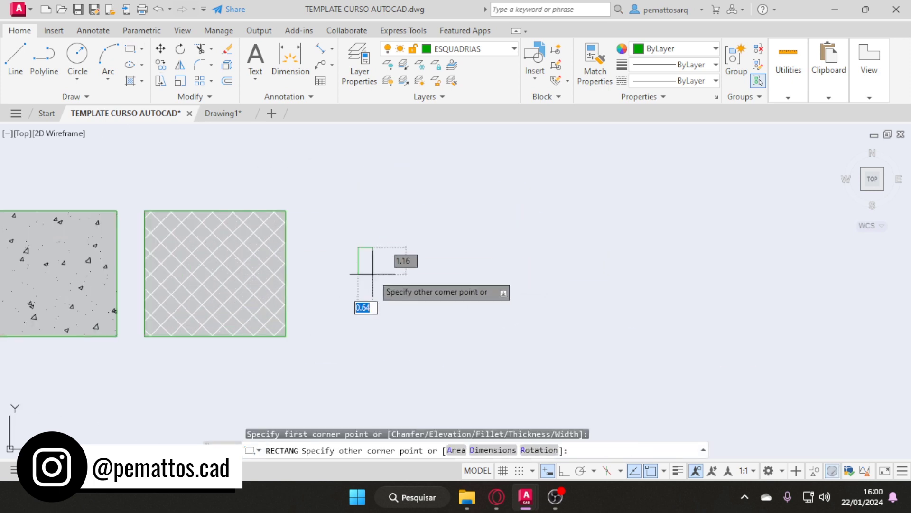
scroll(305, 261, up, 2)
click(350, 271)
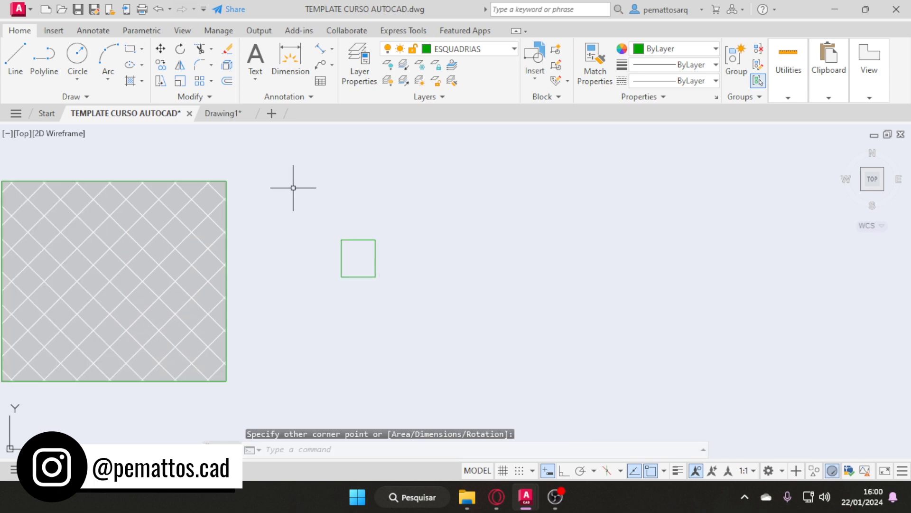
Switch to the Drawing1 file and examine its library of furniture blocks around the SALA section.
click(223, 113)
scroll(587, 293, down, 2)
scroll(678, 322, up, 3)
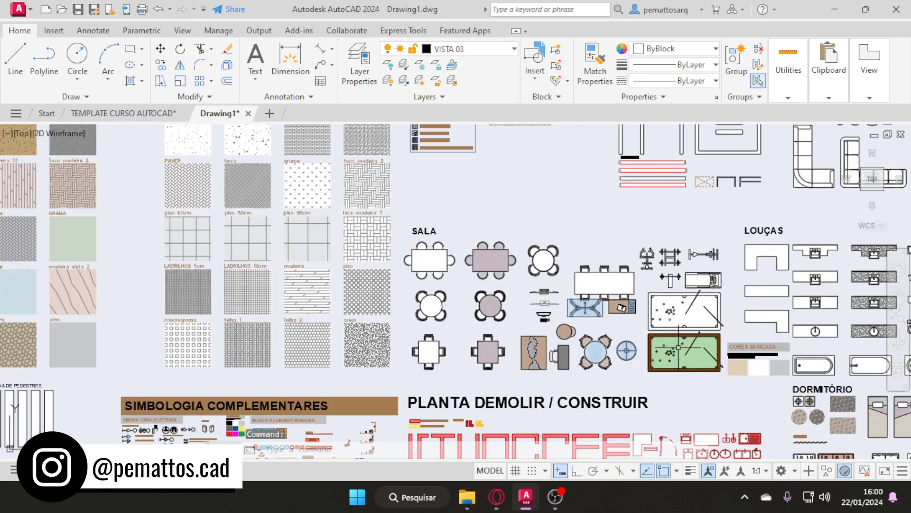
scroll(323, 287, down, 2)
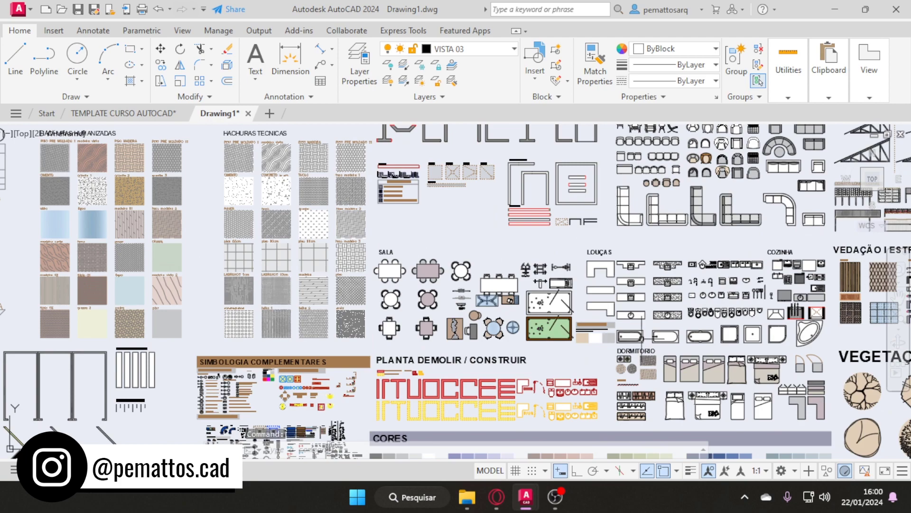
scroll(481, 328, up, 4)
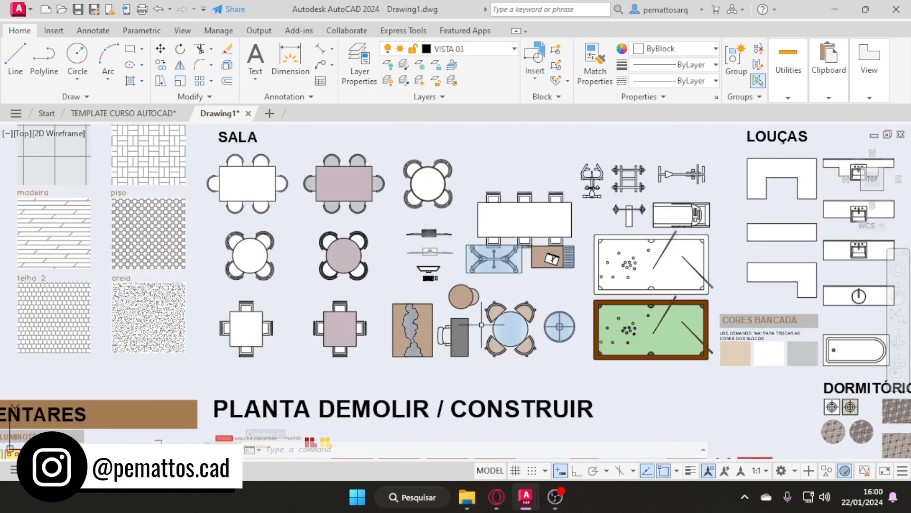
scroll(481, 325, down, 2)
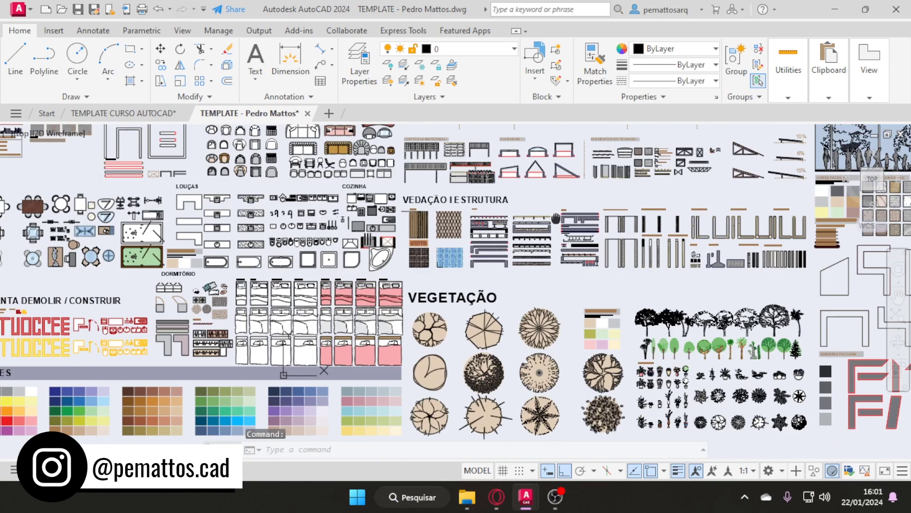
Copy the square glass table with four chairs from the other template's furniture library and return to the TEMPLATE CURSO AUTOCAD drawing.
scroll(254, 223, up, 1)
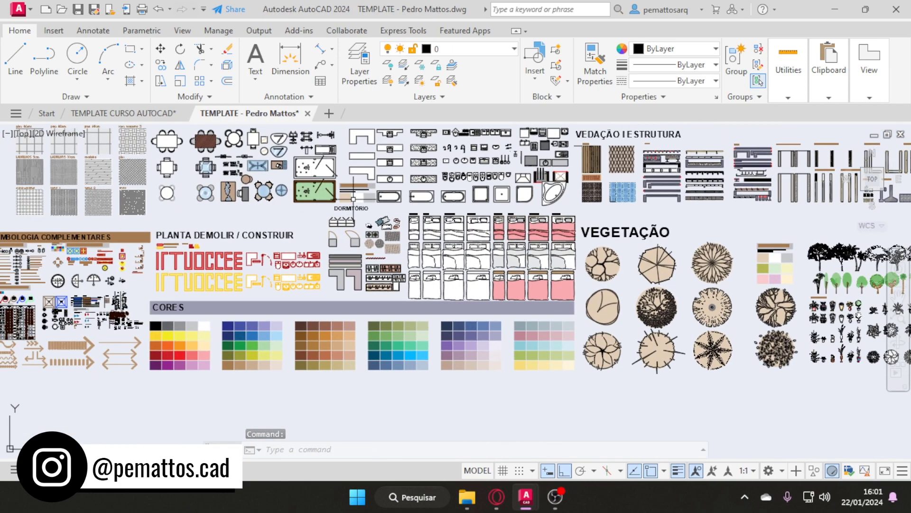
scroll(260, 146, up, 2)
middle_drag(260, 145, 324, 194)
scroll(303, 270, up, 2)
click(208, 254)
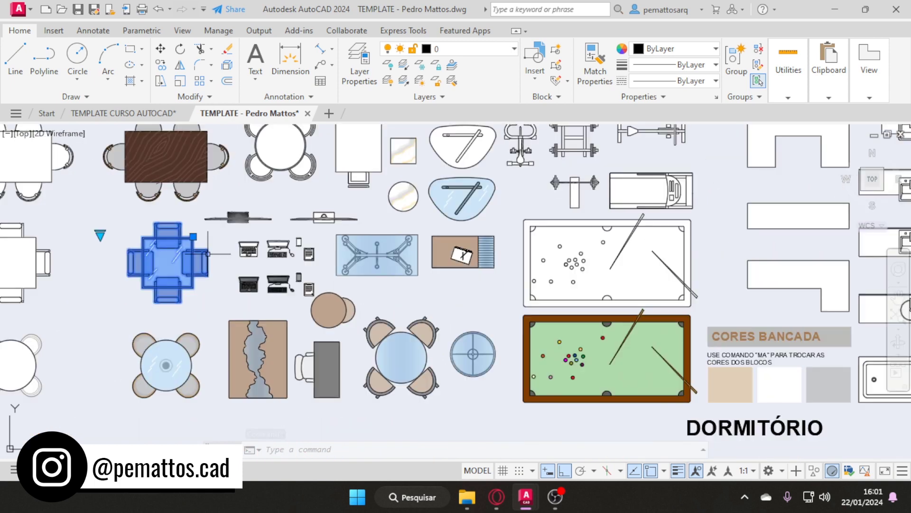
key(ctrl+c)
key(ctrl+Tab)
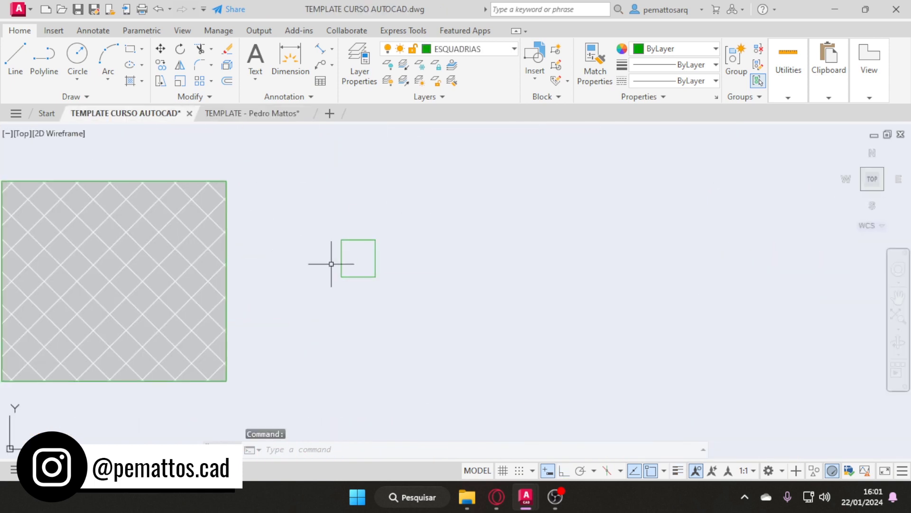
Paste the copied glass table with four chairs beside the small rectangle.
key(ctrl+v)
click(424, 267)
scroll(467, 209, up, 2)
Switch the table block to its front elevation state and back to its plan view.
click(476, 223)
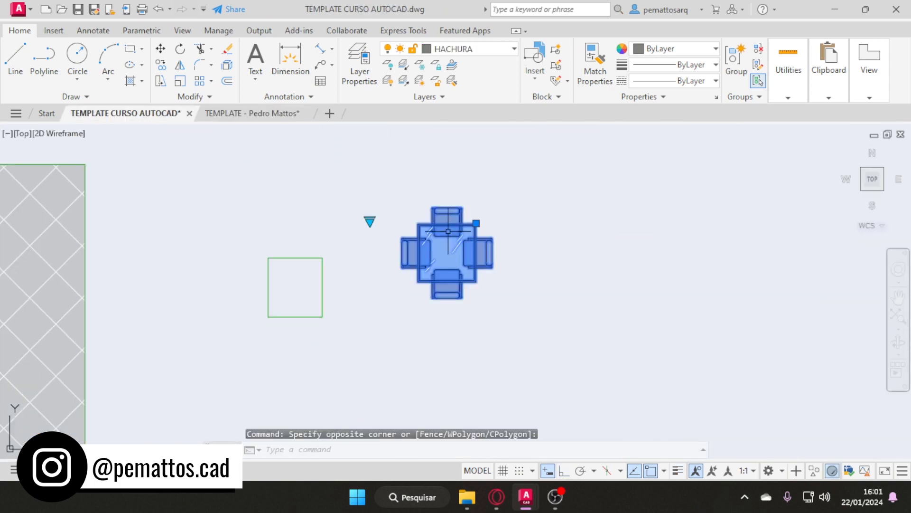
click(370, 221)
click(406, 246)
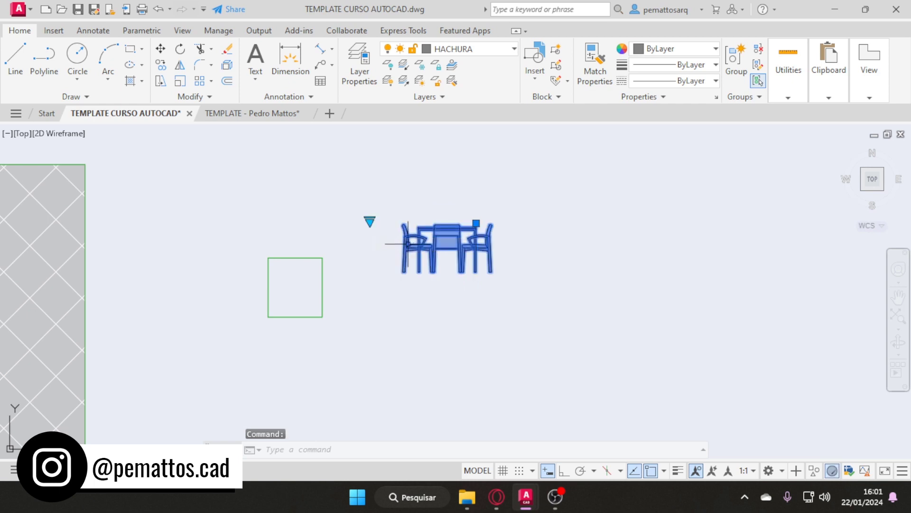
click(370, 221)
click(414, 227)
key(Escape)
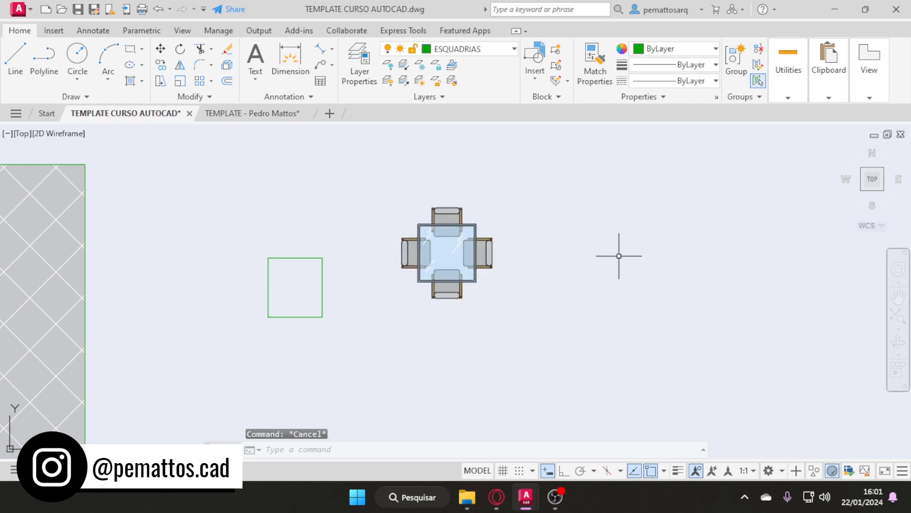
Move the small rectangle onto the crosshatched swatch.
scroll(616, 257, down, 2)
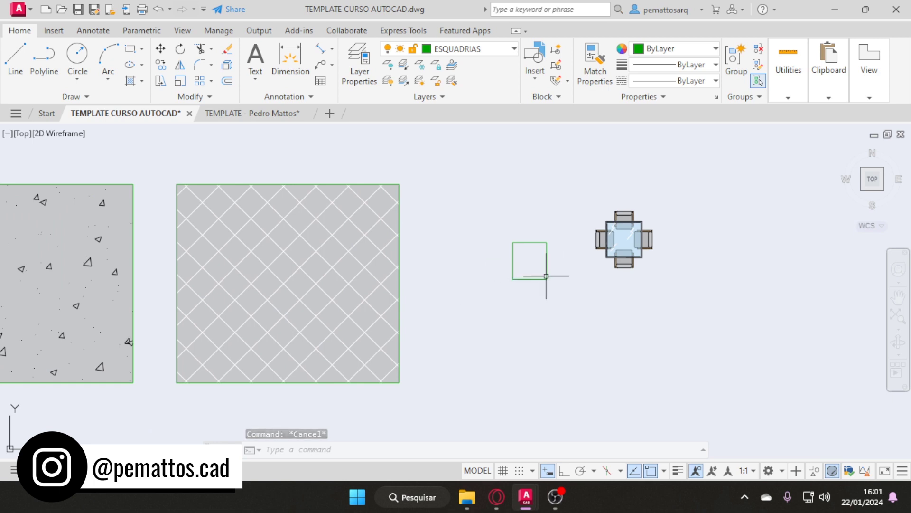
text(m)
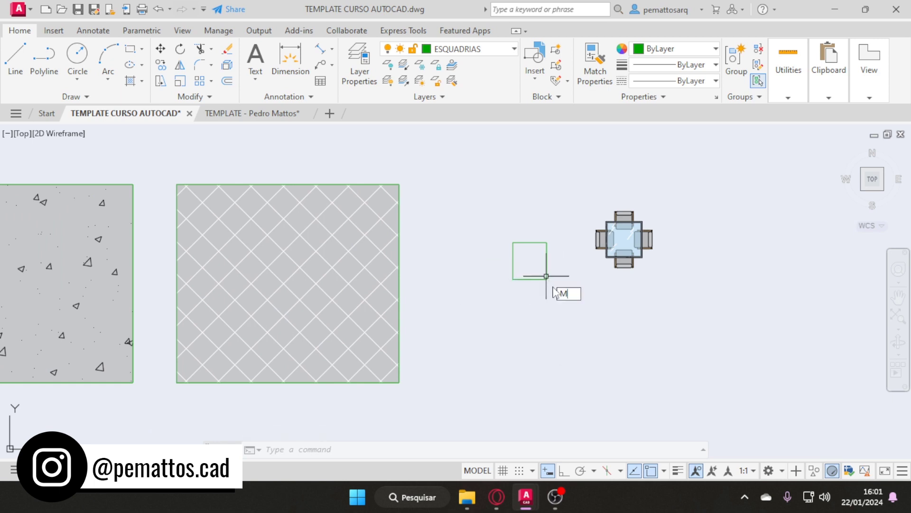
key(Return)
click(585, 282)
click(510, 241)
scroll(533, 263, up, 4)
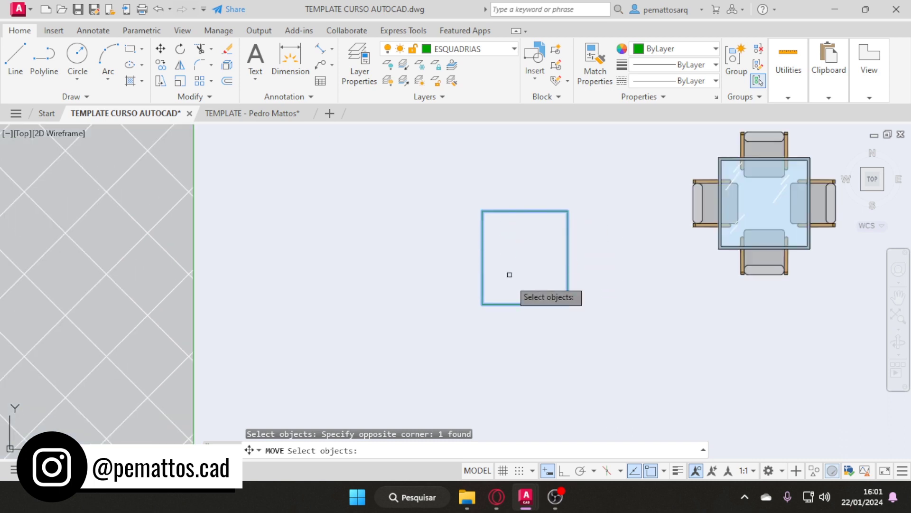
scroll(662, 282, down, 4)
scroll(632, 282, up, 2)
key(Return)
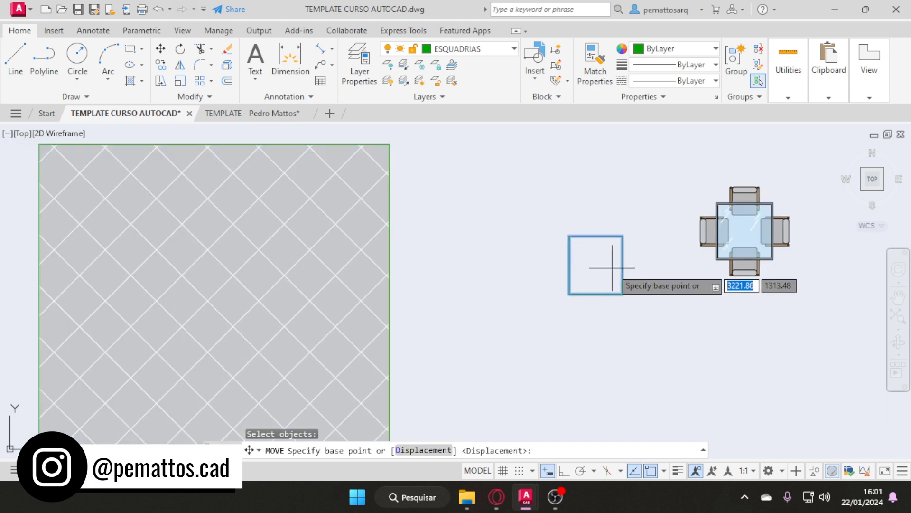
click(623, 265)
click(264, 263)
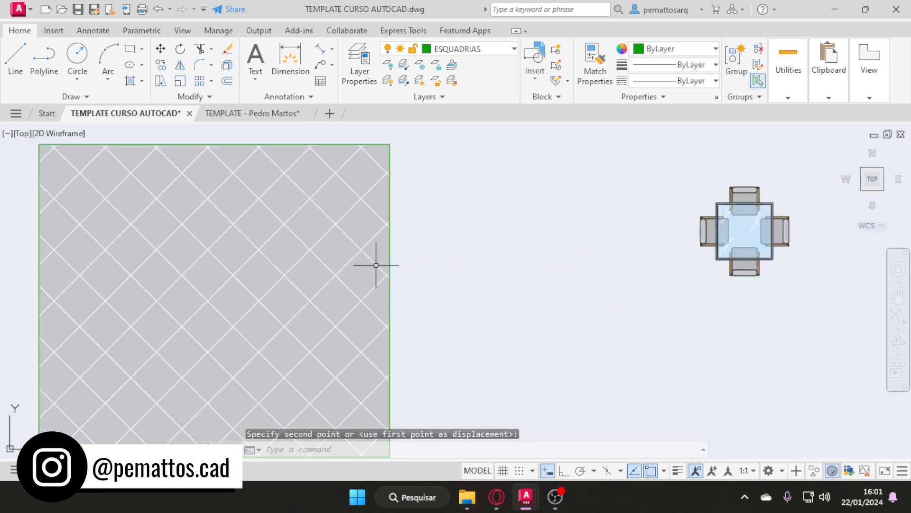
Send the crosshatch hatch to the back of the draw order and regenerate the drawing with REGEN.
click(350, 246)
right_click(351, 246)
mouse_move(408, 307)
click(519, 321)
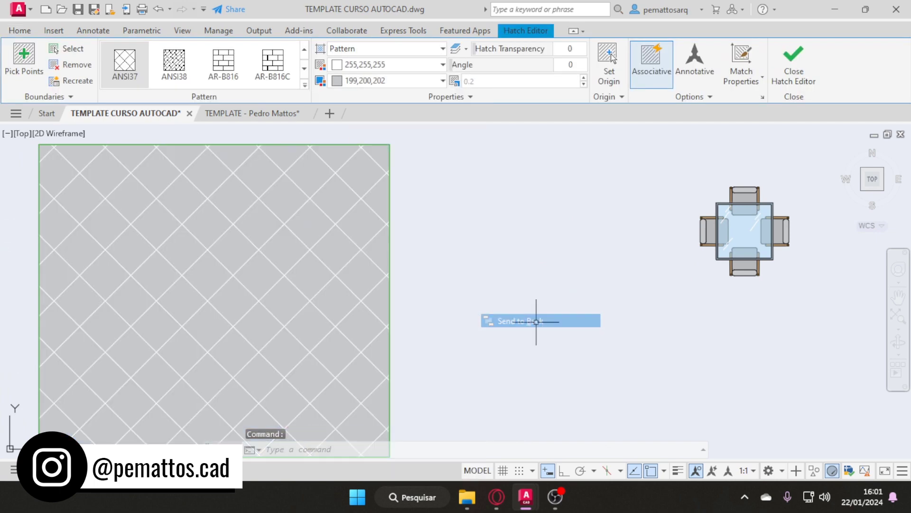
text(REGEN)
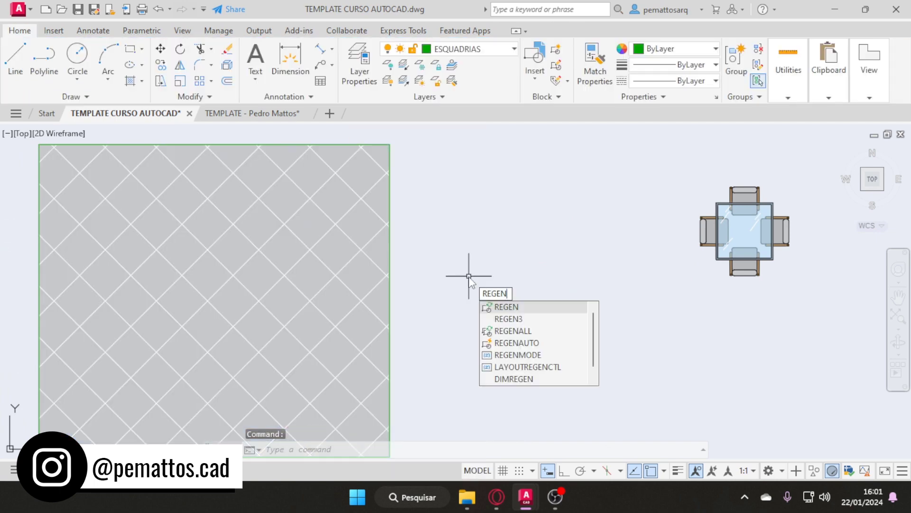
key(Return)
middle_drag(432, 313, 512, 294)
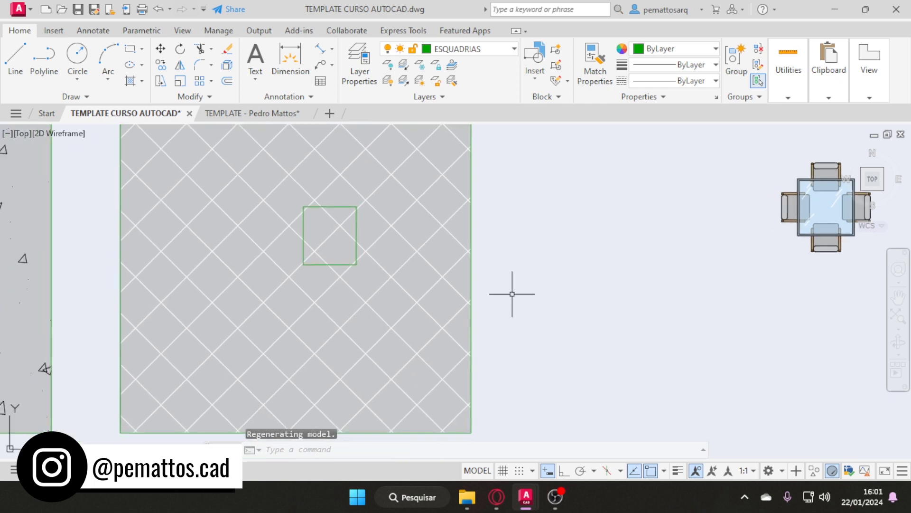
Run REGEN two more times to refresh the display of the hatched swatch.
text(REGE)
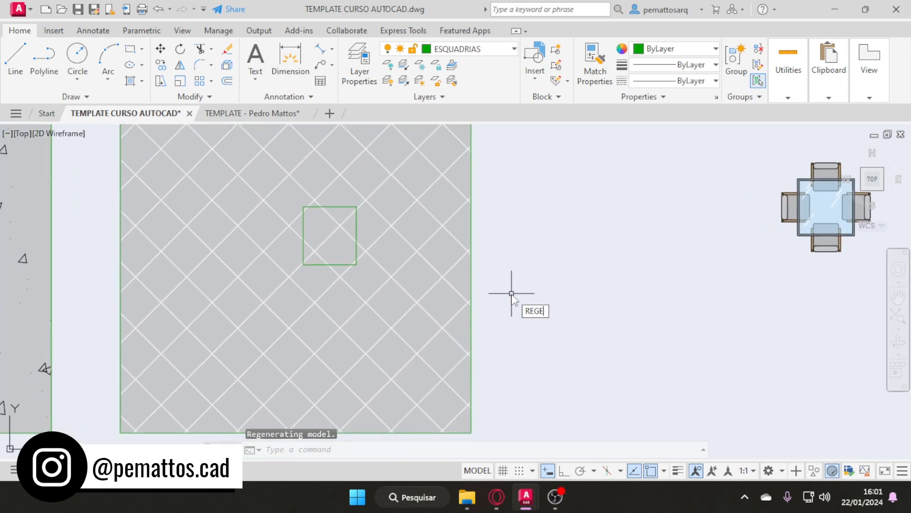
text(N)
key(Return)
scroll(499, 308, down, 2)
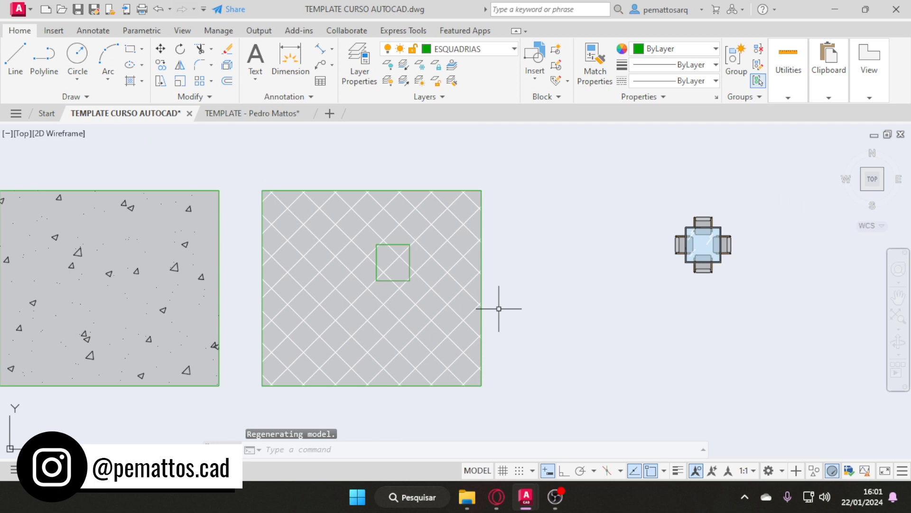
text(REGEN)
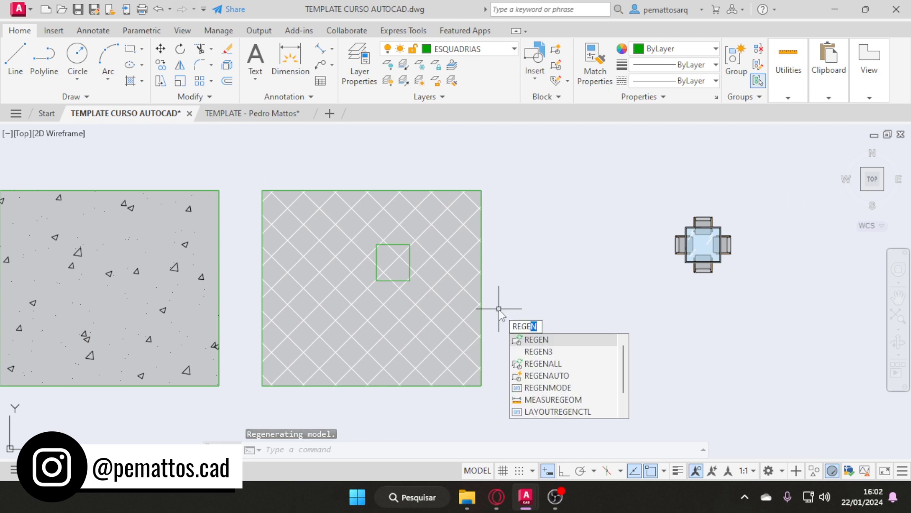
key(Return)
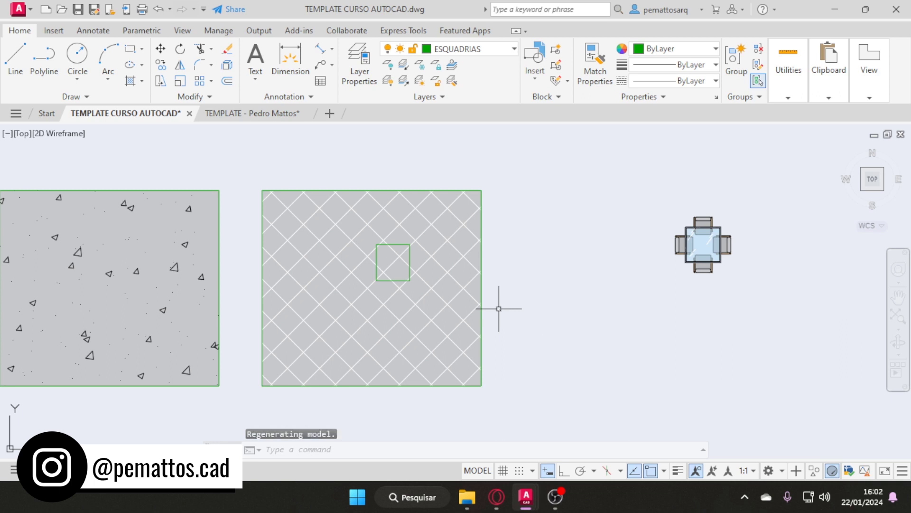
Delete the small rectangle lying over the crosshatched swatch.
scroll(495, 309, up, 2)
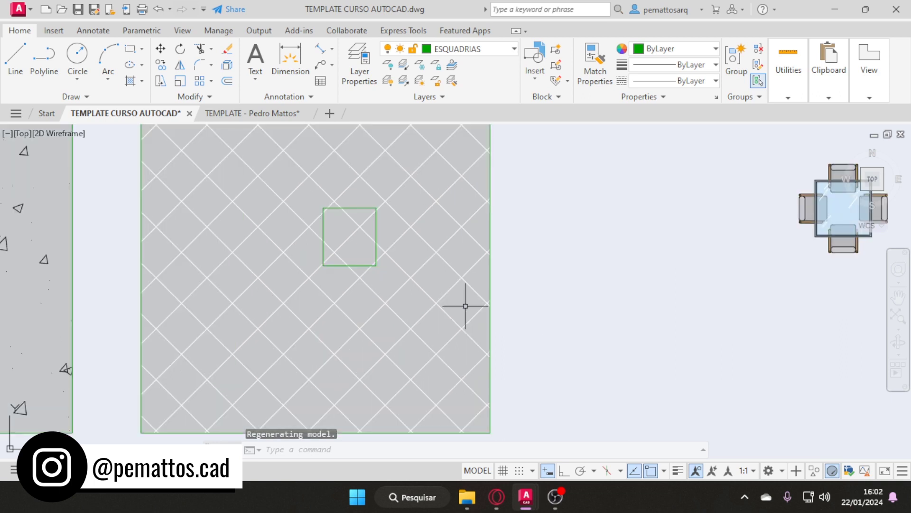
click(329, 207)
key(Escape)
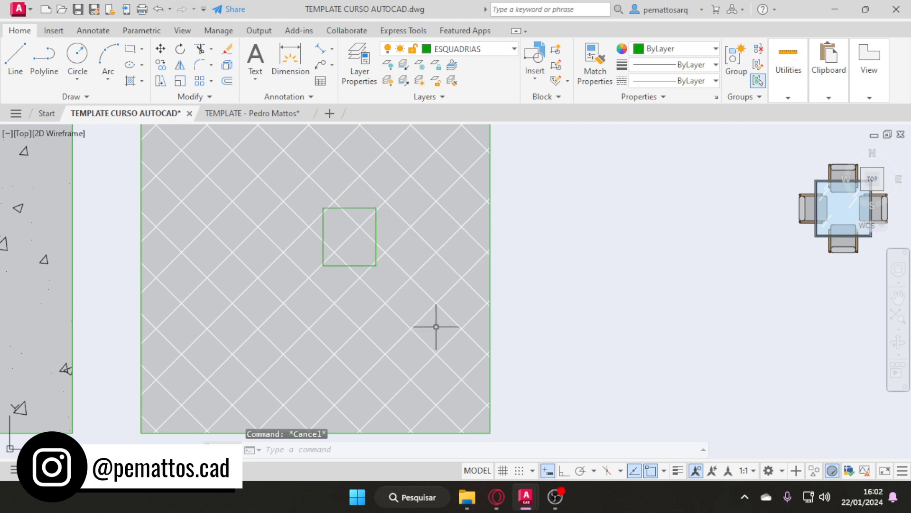
middle_drag(431, 326, 445, 342)
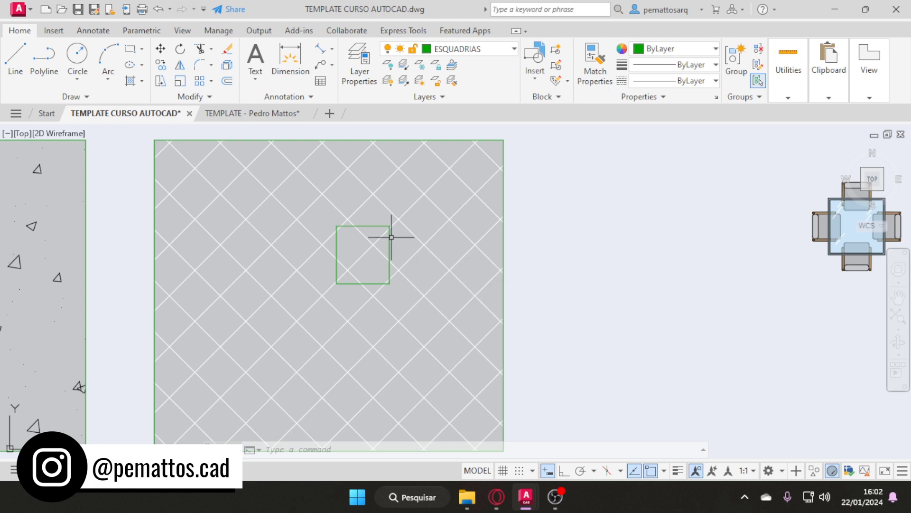
click(389, 237)
scroll(345, 267, down, 2)
key(Delete)
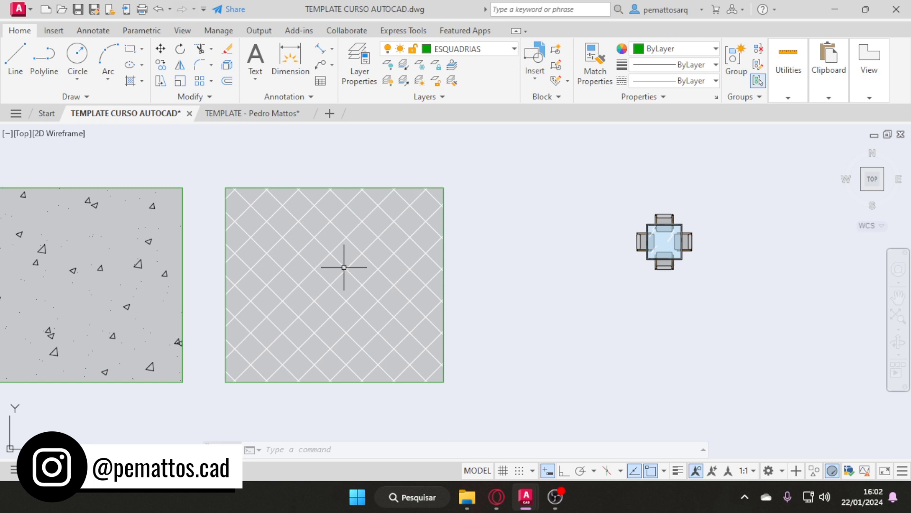
Move the glass table with four chairs onto the crosshatched swatch.
text(m)
key(Return)
click(586, 175)
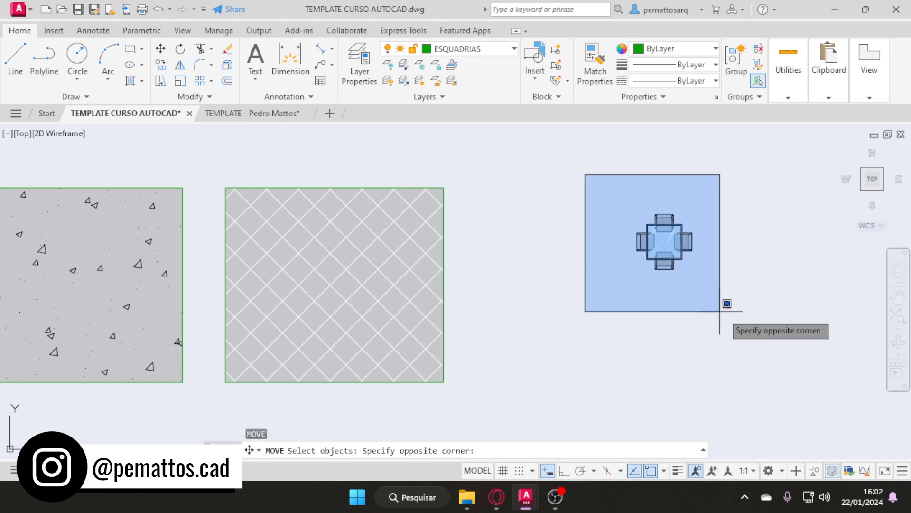
click(722, 309)
key(Return)
click(678, 250)
click(318, 268)
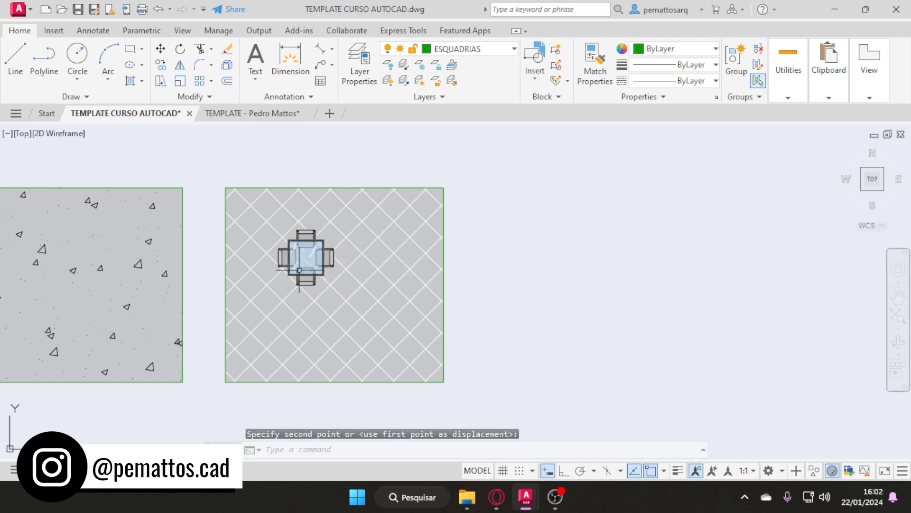
scroll(302, 276, up, 4)
scroll(362, 355, down, 1)
scroll(366, 365, up, 1)
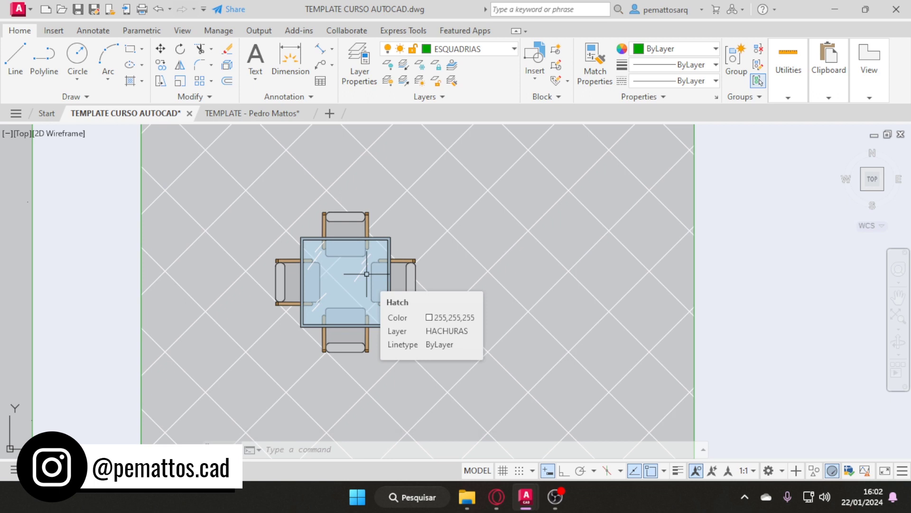
scroll(351, 254, down, 2)
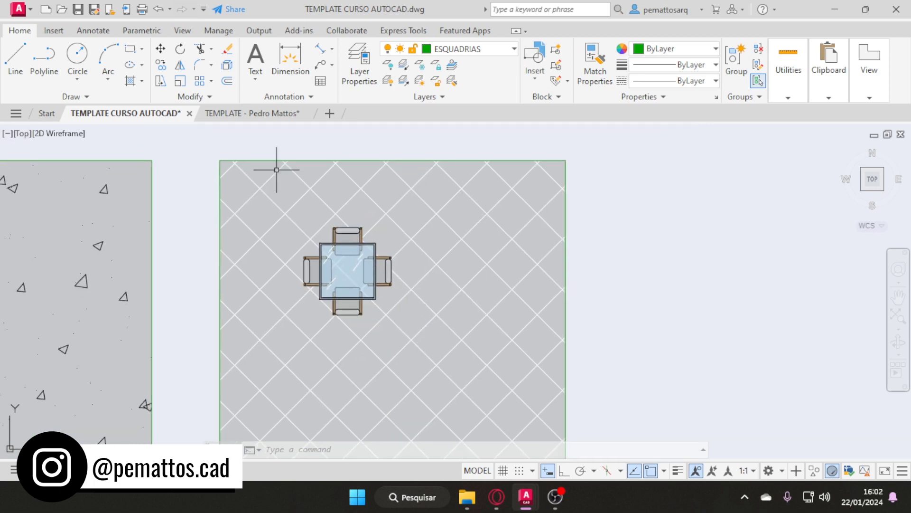
Copy the round table with four chairs from the other template's SALA section and return to the TEMPLATE CURSO AUTOCAD drawing.
mouse_move(259, 116)
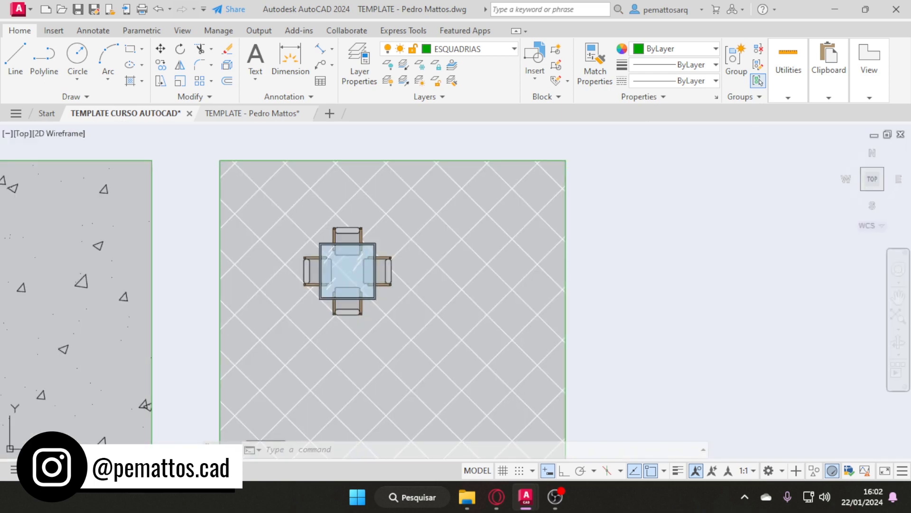
scroll(370, 316, down, 2)
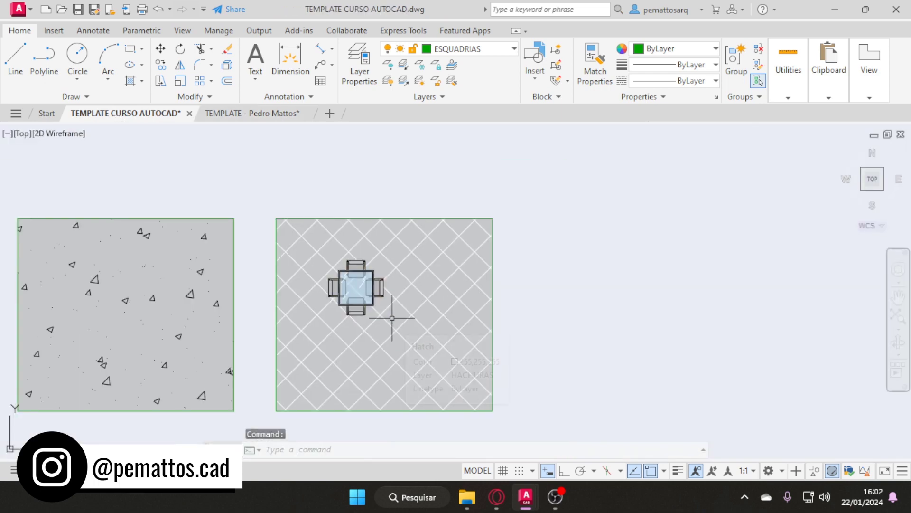
click(265, 113)
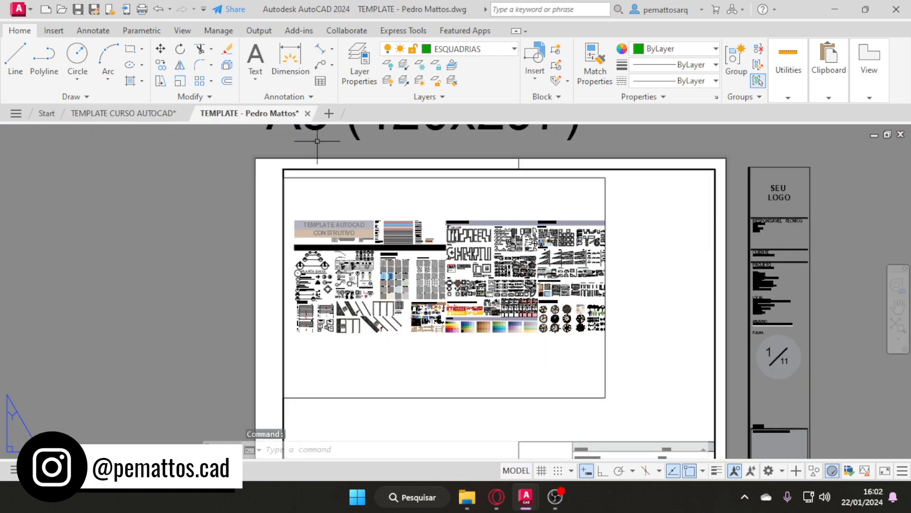
key(ctrl+Page_Up)
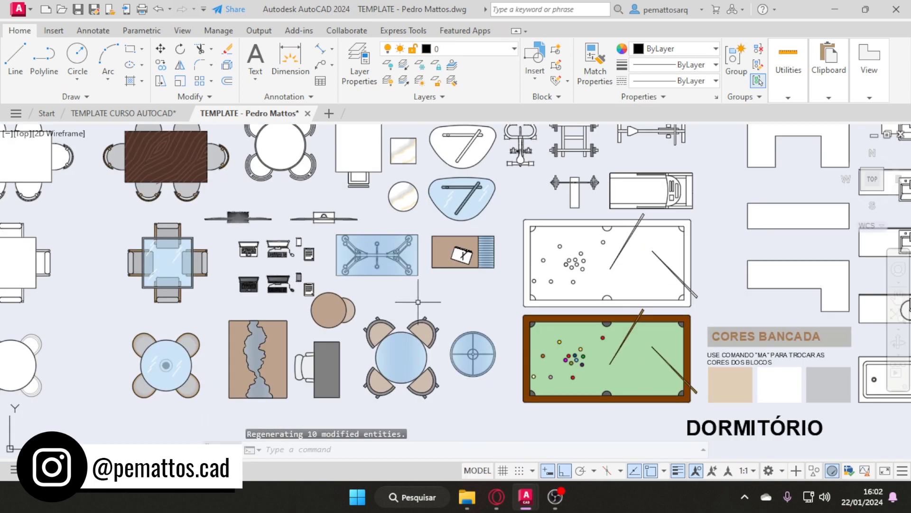
middle_drag(261, 149, 320, 220)
click(320, 220)
key(ctrl+c)
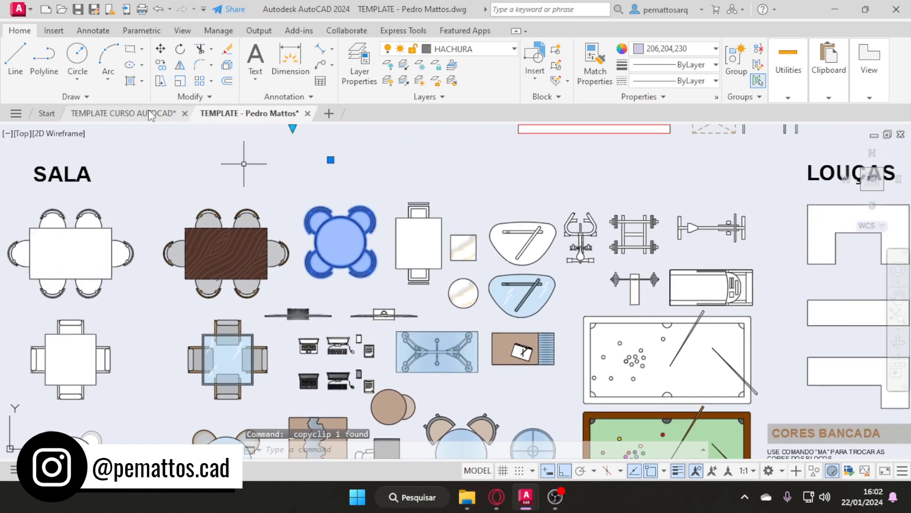
click(156, 116)
Place a white rounded-triangular table block on the crosshatched swatch beside the square glass table.
key(ctrl+v)
click(385, 330)
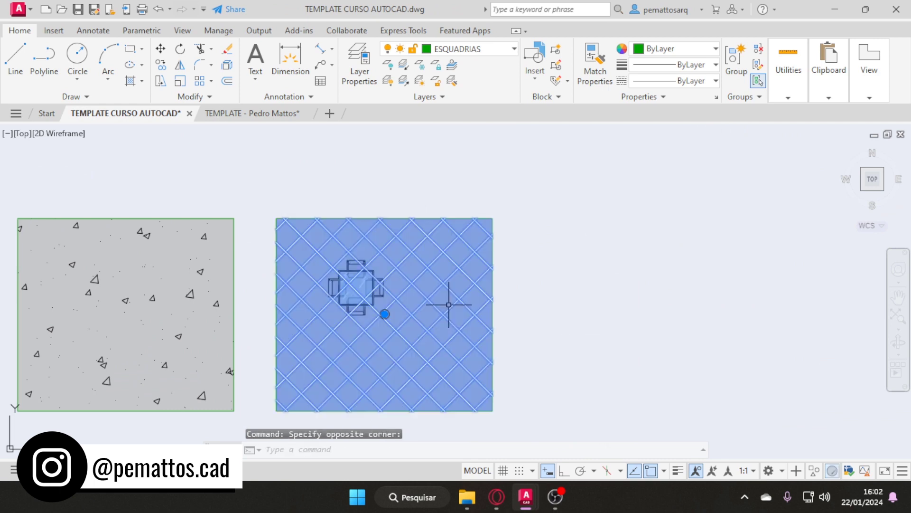
scroll(374, 349, up, 2)
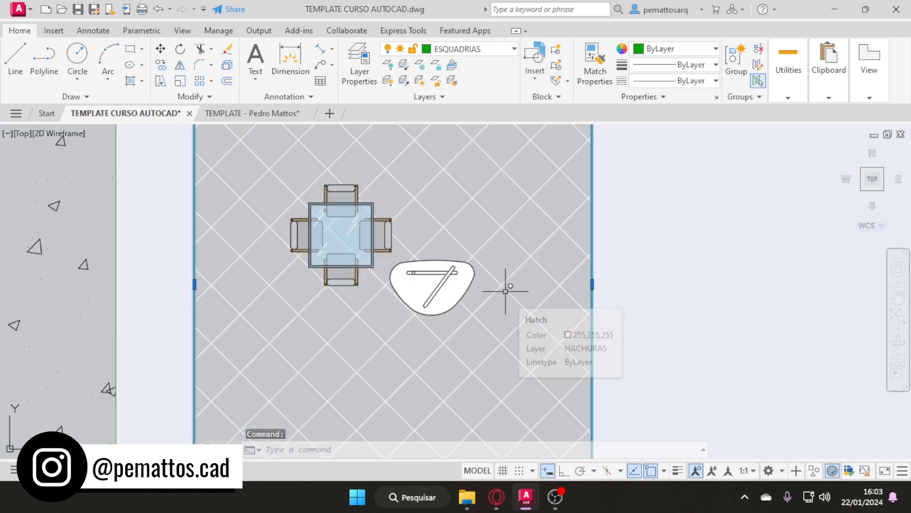
key(Escape)
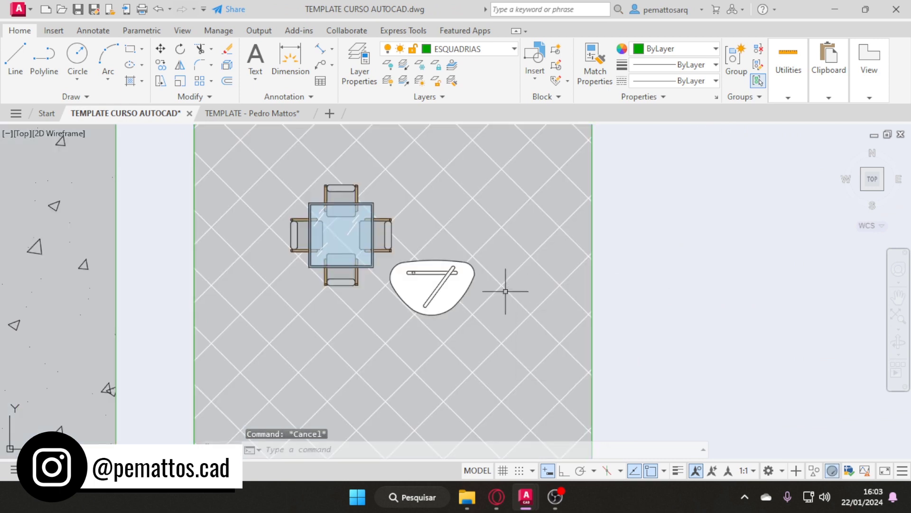
Delete both table blocks from the crosshatched swatch.
scroll(506, 291, down, 3)
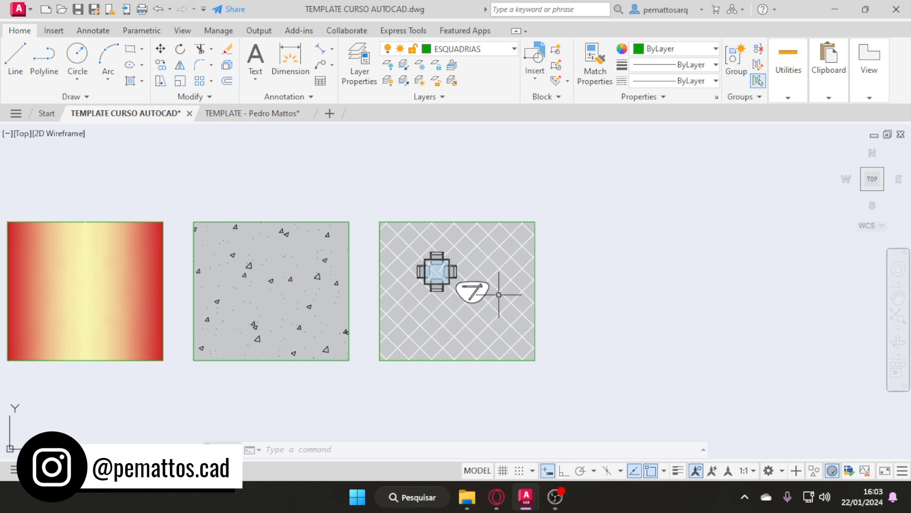
scroll(500, 276, up, 2)
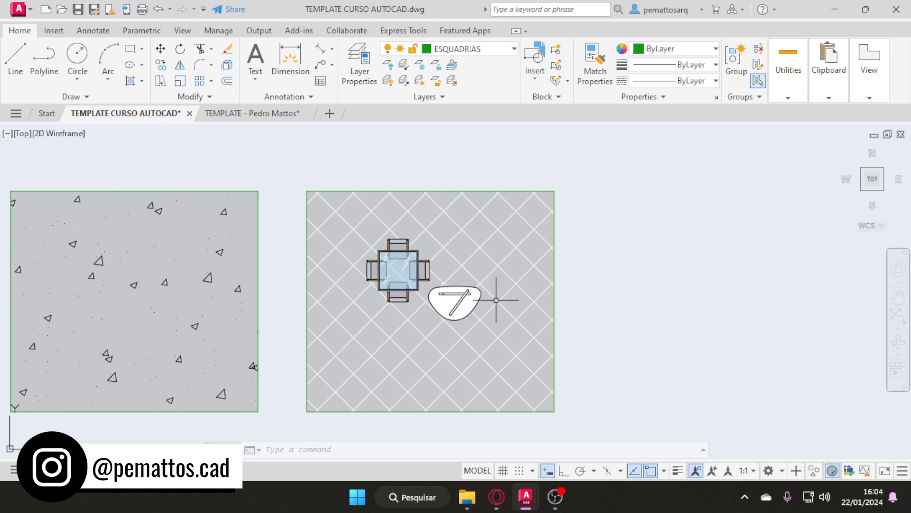
scroll(429, 247, down, 2)
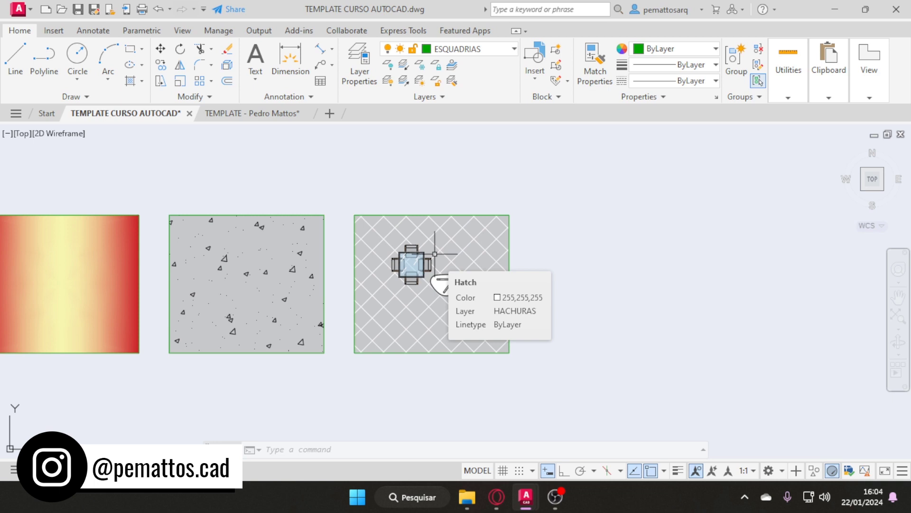
click(380, 179)
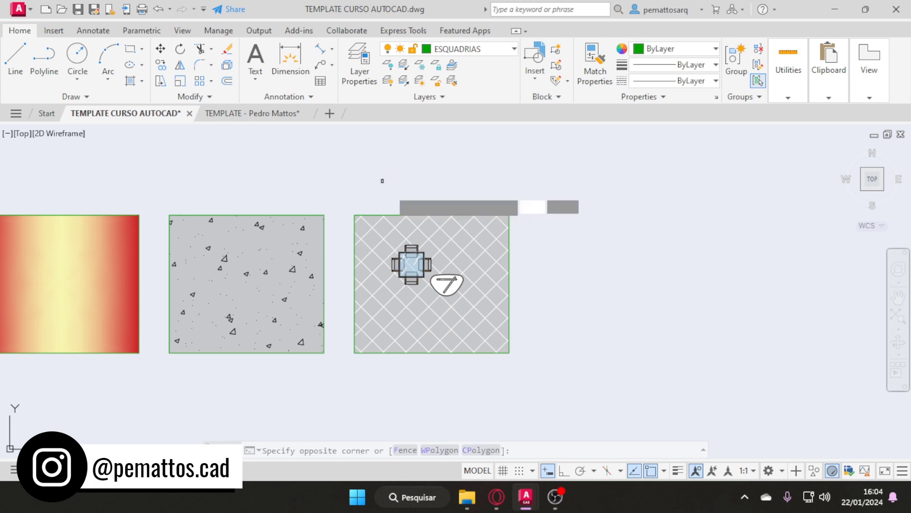
click(477, 302)
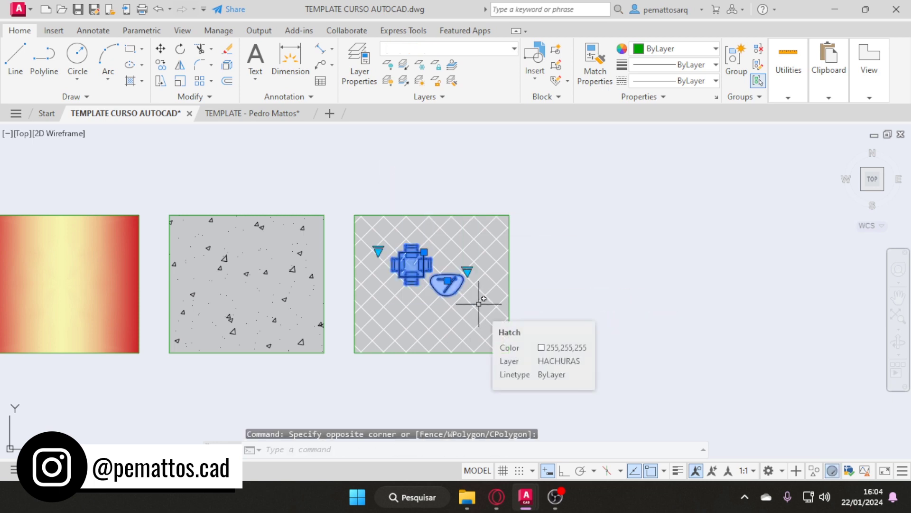
scroll(460, 279, up, 4)
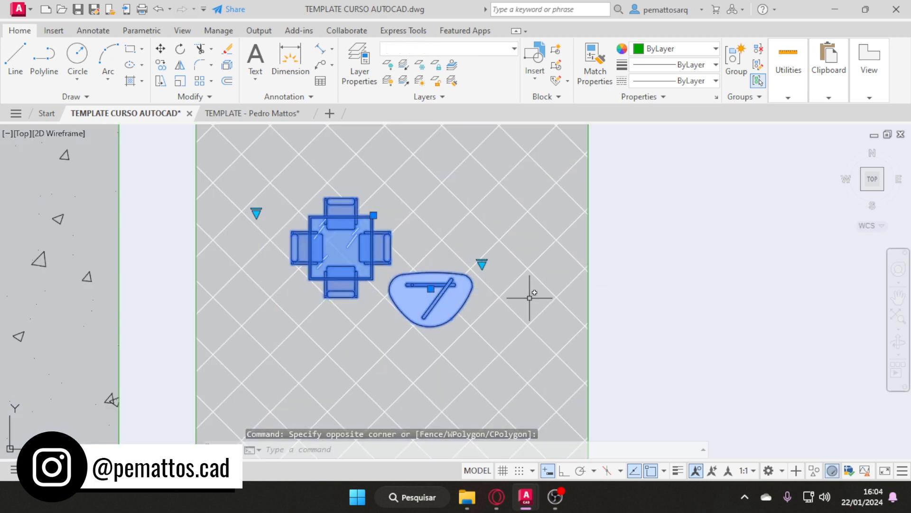
scroll(531, 298, down, 4)
key(Delete)
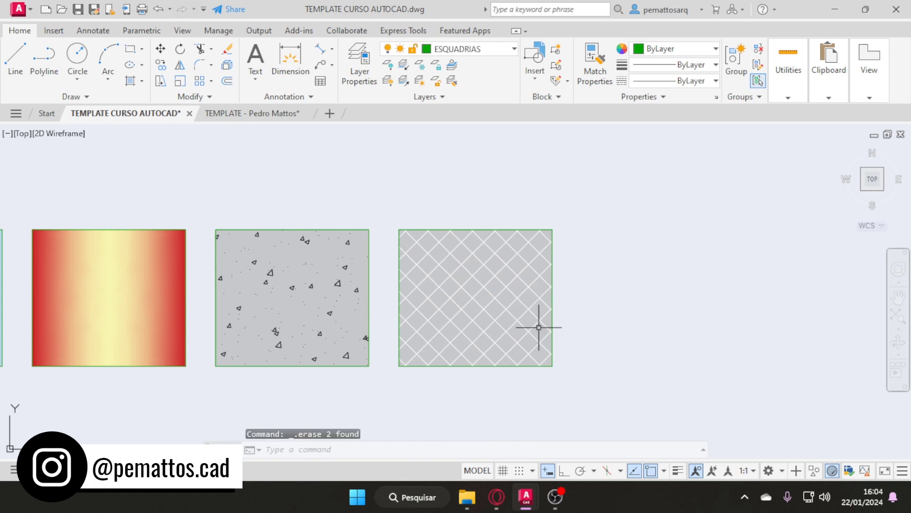
scroll(539, 326, down, 4)
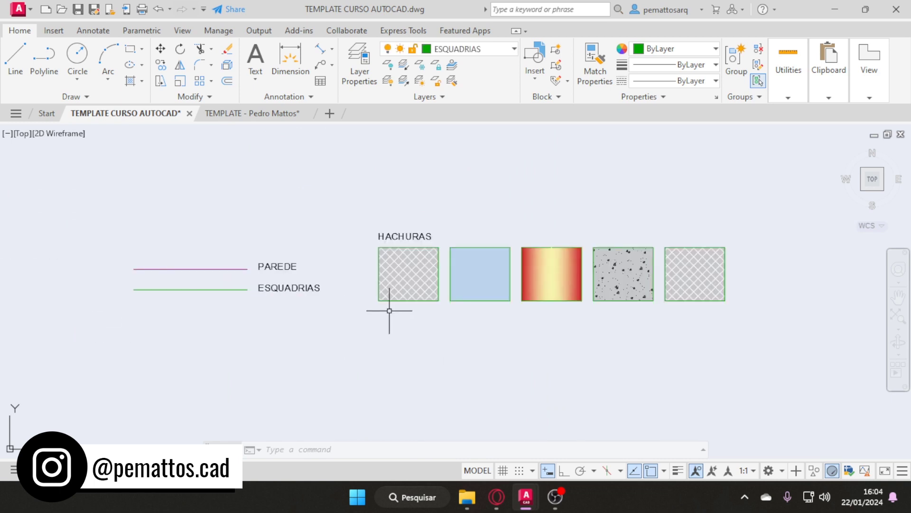